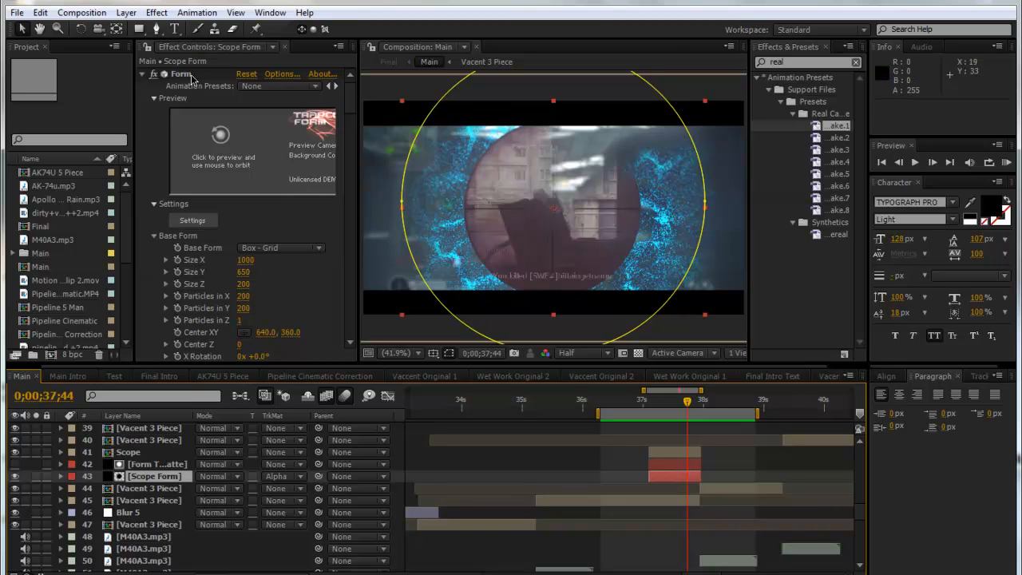
# Preview the finished scope particle effect in the Main composition around 0;00;37;20.
pyautogui.moveTo(662, 408)
pyautogui.mouseDown()
pyautogui.moveTo(685, 408)
pyautogui.moveTo(663, 413)
pyautogui.mouseUp()
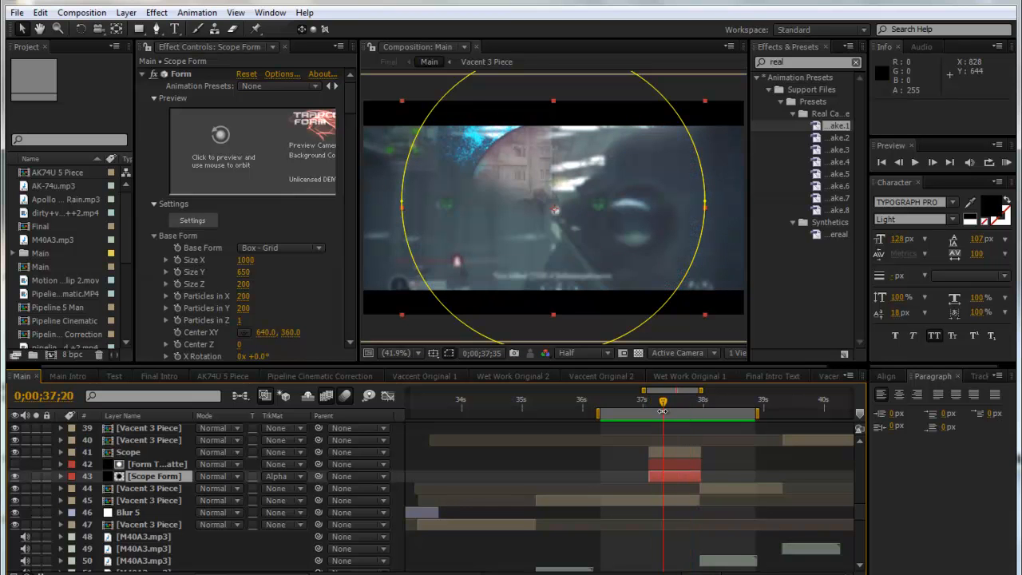
pyautogui.press('KP_0')
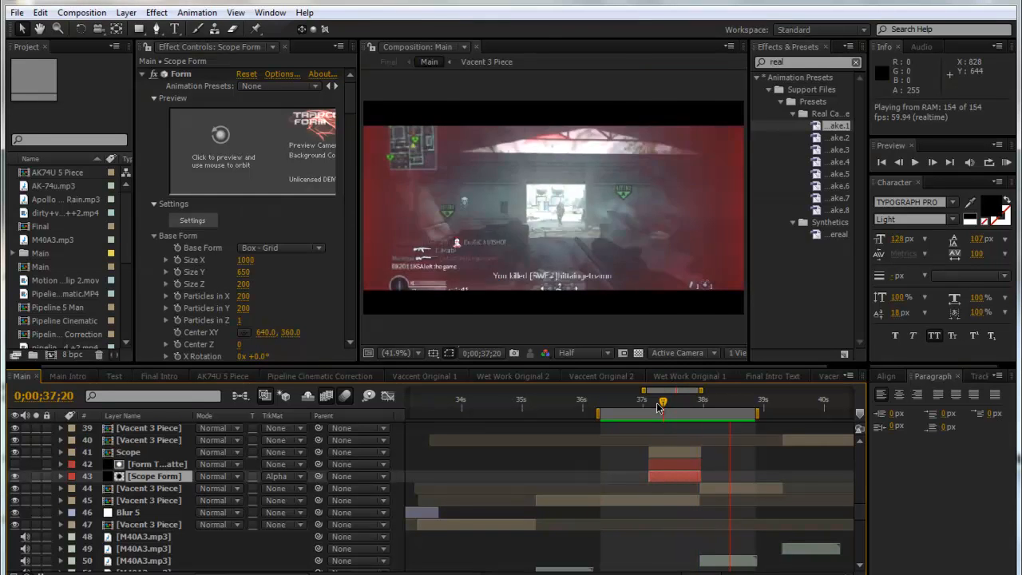
pyautogui.press('space')
pyautogui.moveTo(671, 409)
pyautogui.mouseDown()
pyautogui.moveTo(687, 410)
pyautogui.moveTo(636, 416)
pyautogui.moveTo(668, 413)
pyautogui.mouseUp()
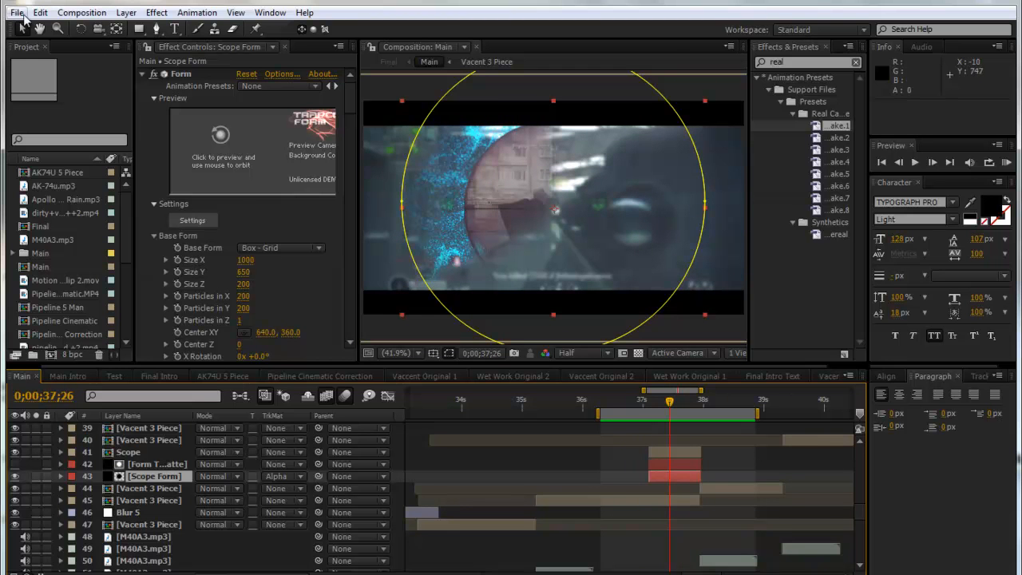
# Create a new, empty project.
pyautogui.click(16, 13)
pyautogui.moveTo(48, 27)
pyautogui.click(288, 27)
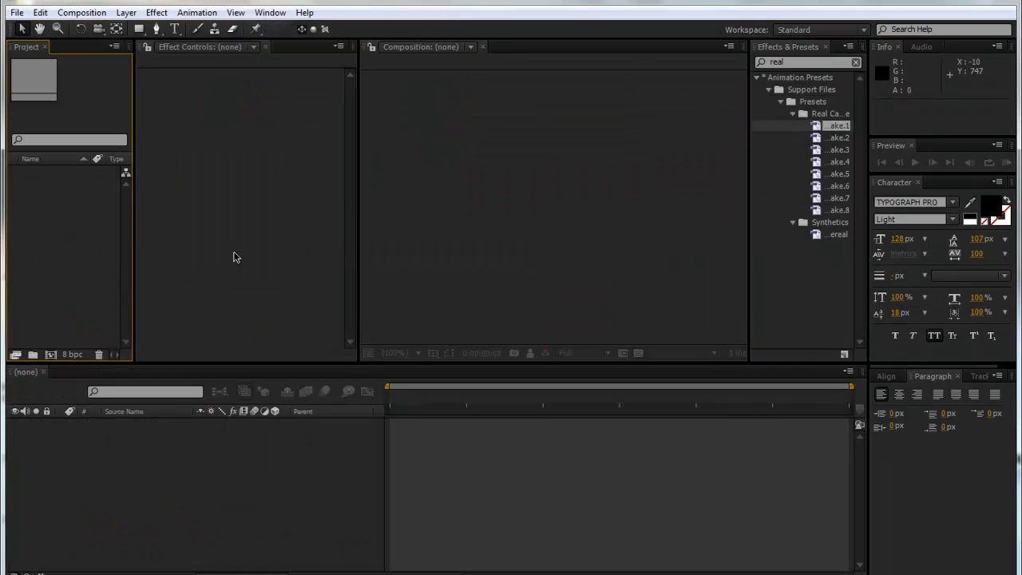
# Import the gameplay clip dirty+vacant+nosc++2.mp4 from the COD SND folder within the desktop's Clips folder.
pyautogui.doubleClick(27, 206)
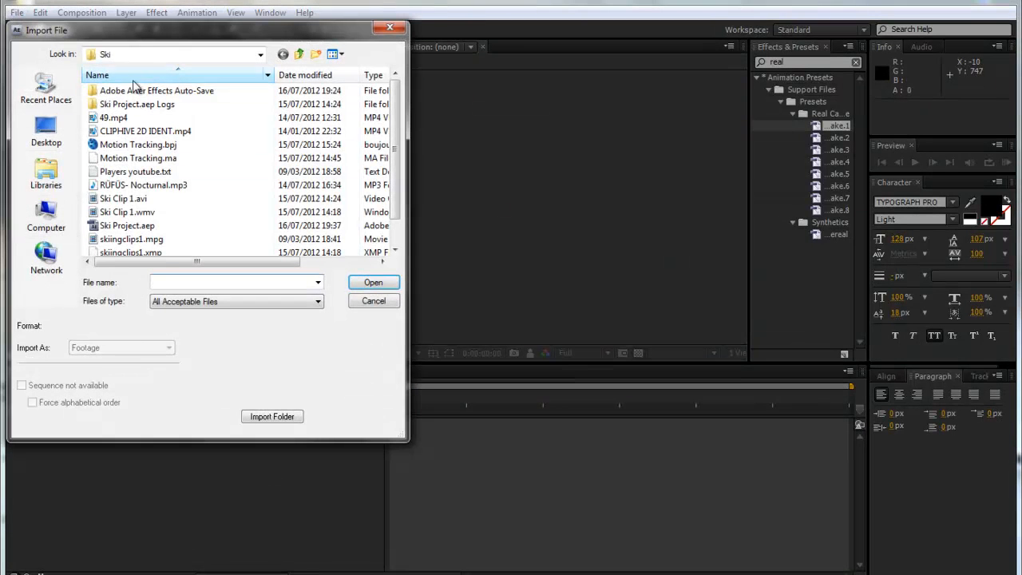
pyautogui.click(46, 131)
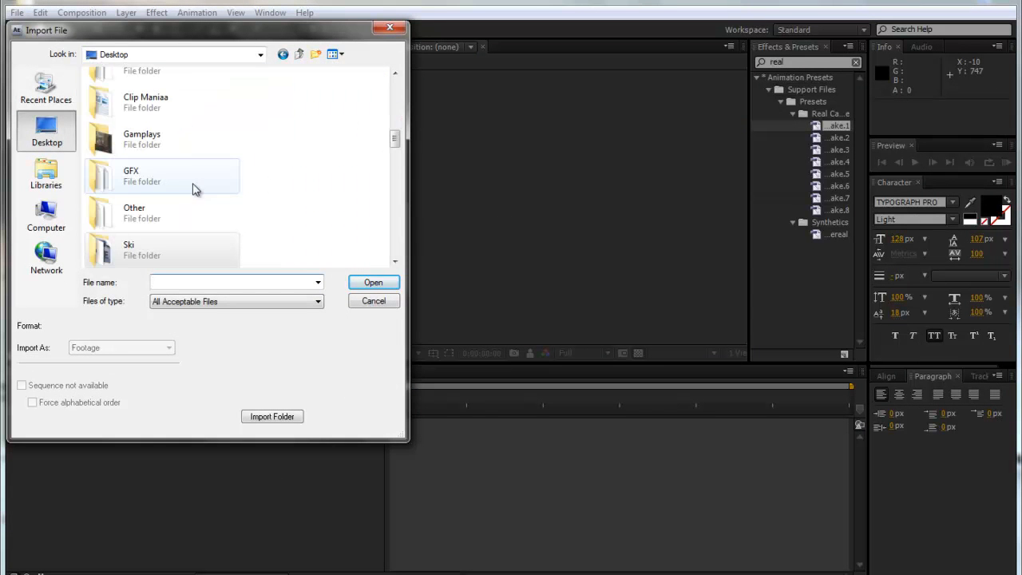
pyautogui.scroll(2, 391, 138)
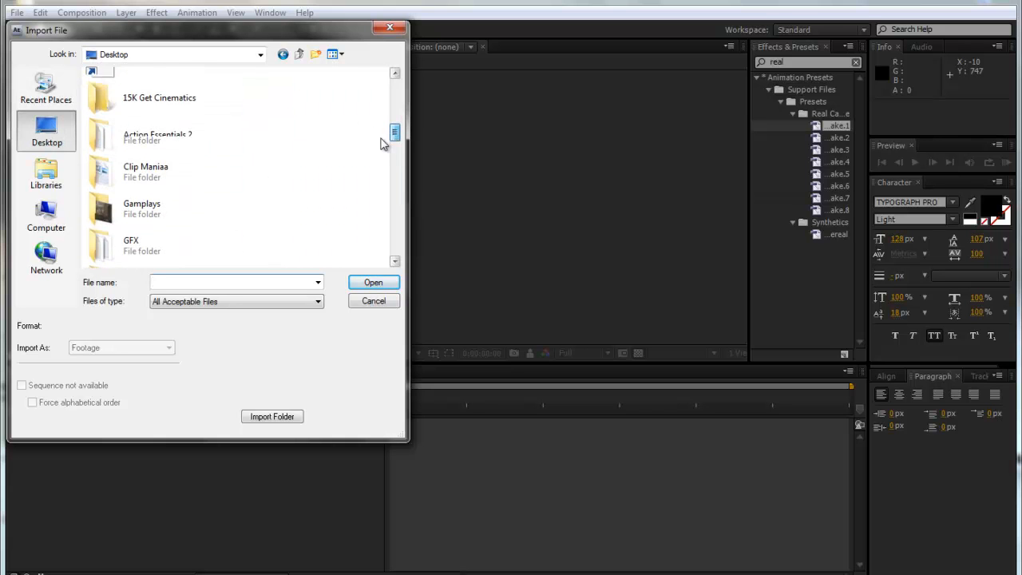
pyautogui.doubleClick(136, 97)
pyautogui.doubleClick(120, 131)
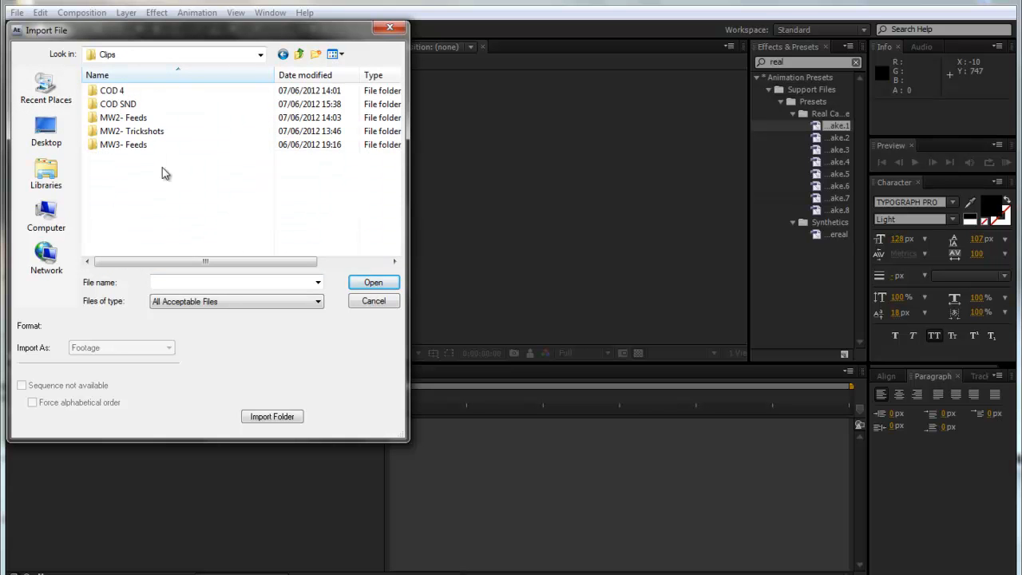
pyautogui.doubleClick(141, 106)
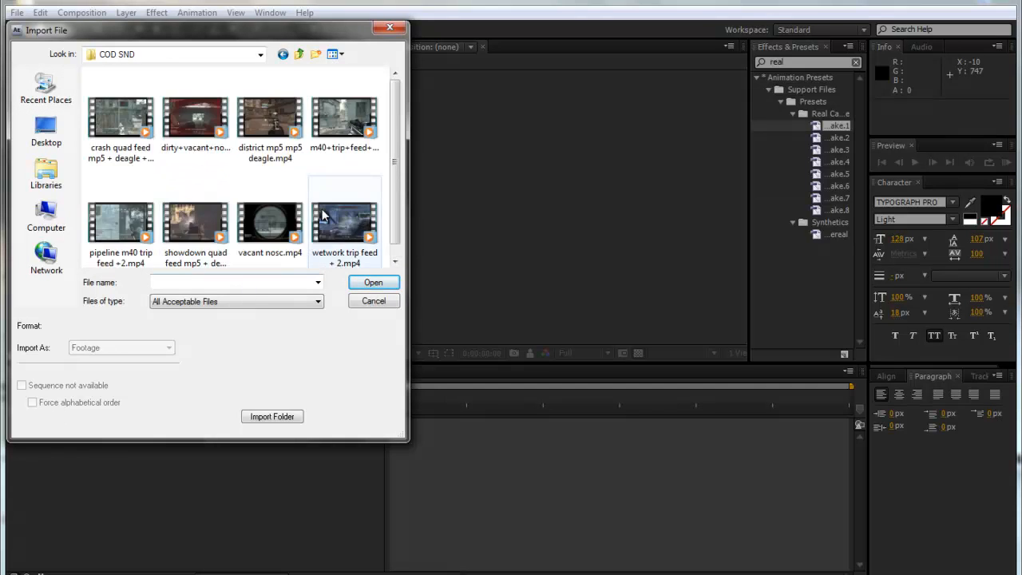
pyautogui.doubleClick(186, 152)
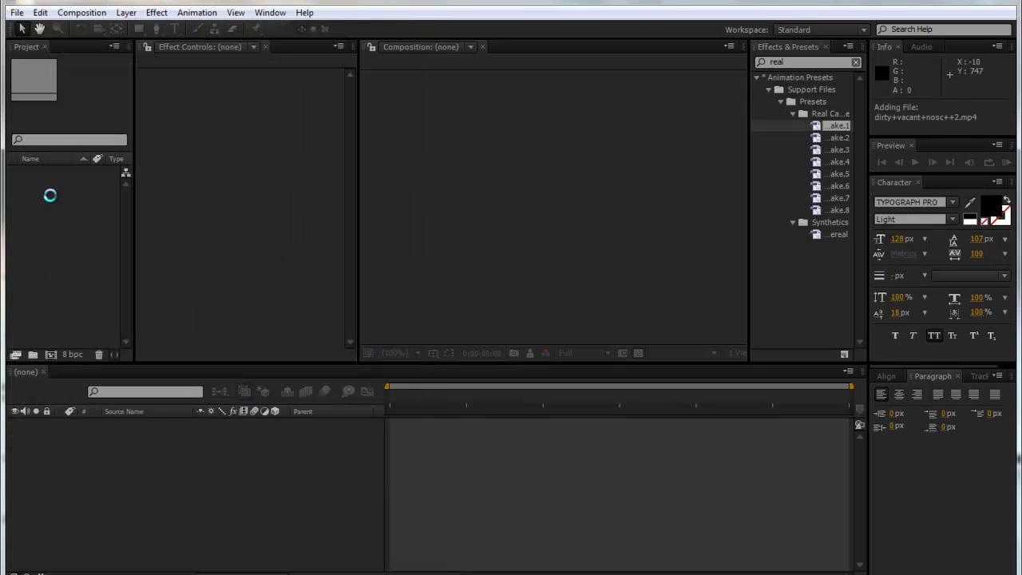
# Import the music track Apollo Brown - Warm Rain.mp3 from the folder above Clips.
pyautogui.doubleClick(52, 217)
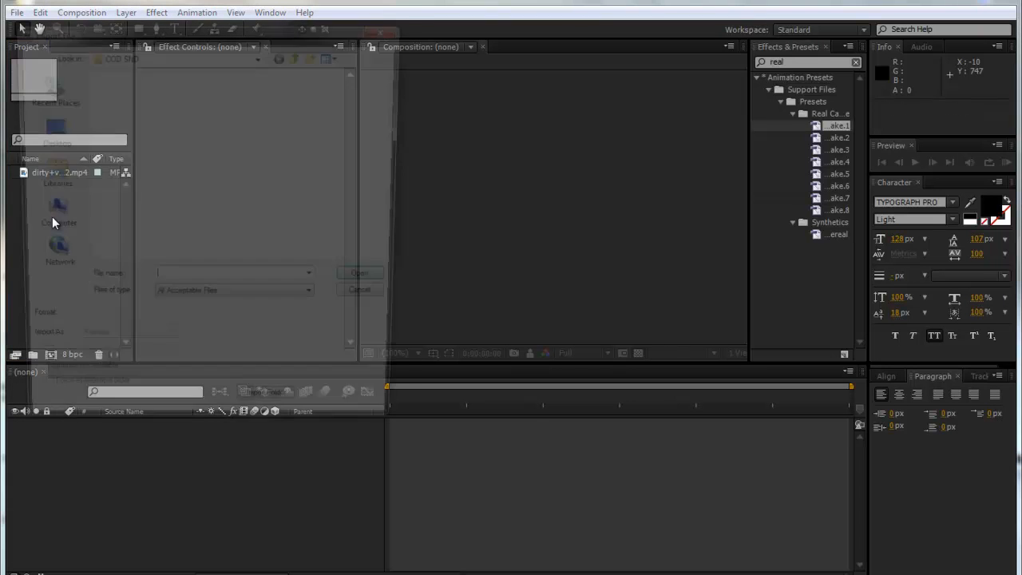
pyautogui.click(299, 55)
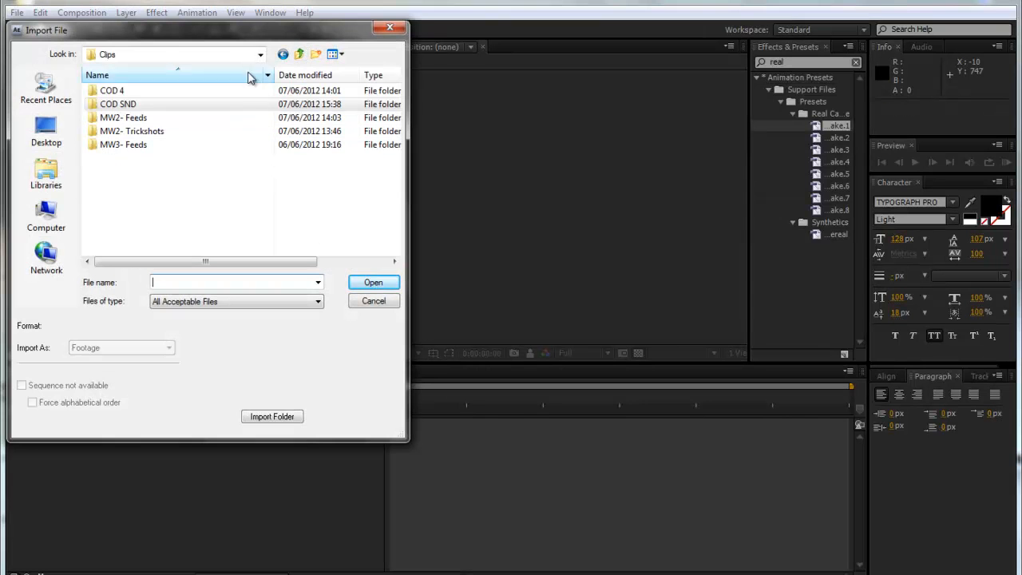
pyautogui.click(299, 54)
pyautogui.doubleClick(172, 174)
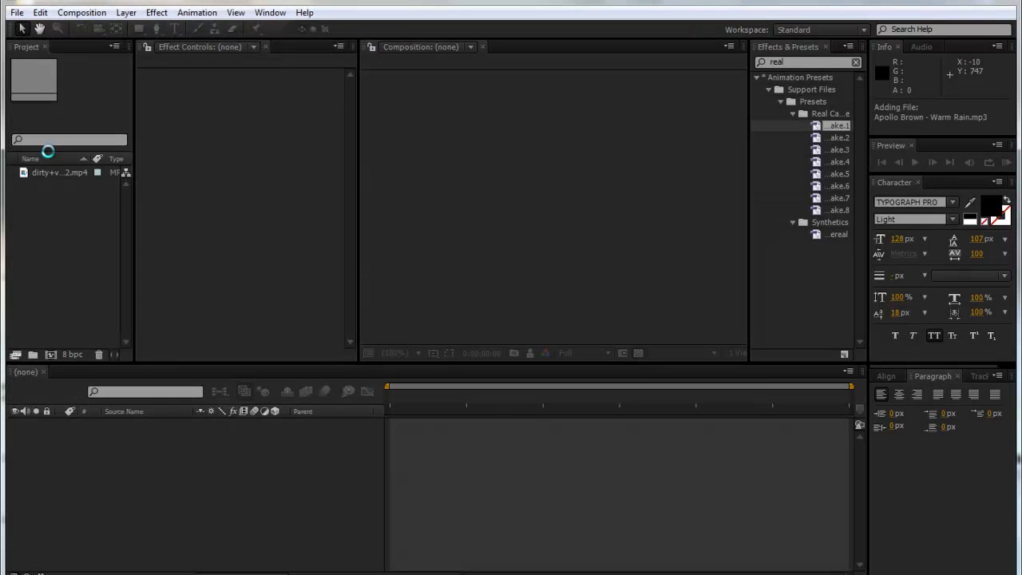
# Make a composition from the imported gameplay clip, and add a new 1280 x 720 composition named Main.
pyautogui.click(44, 206)
pyautogui.moveTo(52, 185); pyautogui.dragTo(47, 374)
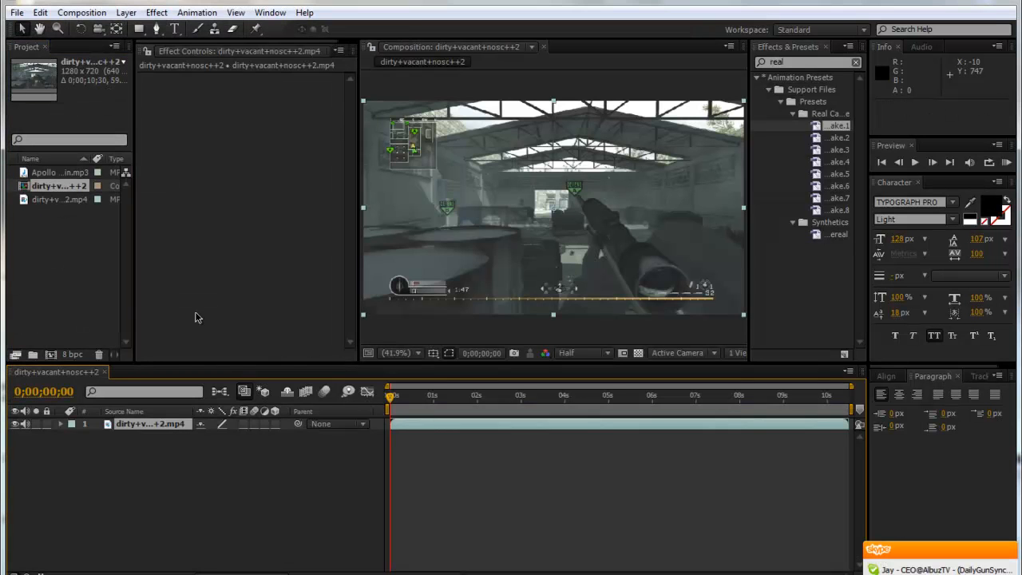
pyautogui.click(81, 12)
pyautogui.click(96, 22)
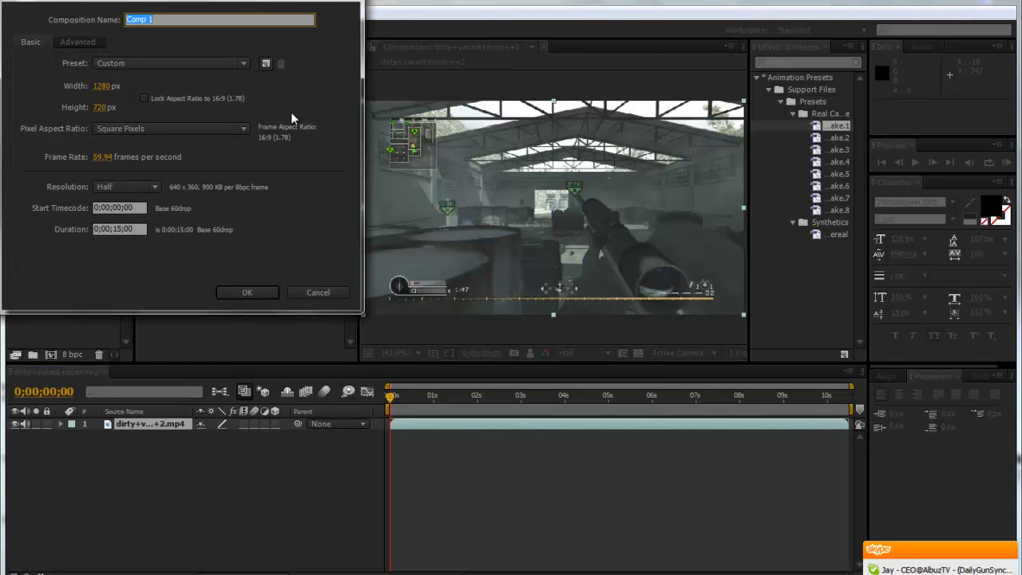
pyautogui.write('Main')
pyautogui.click(260, 293)
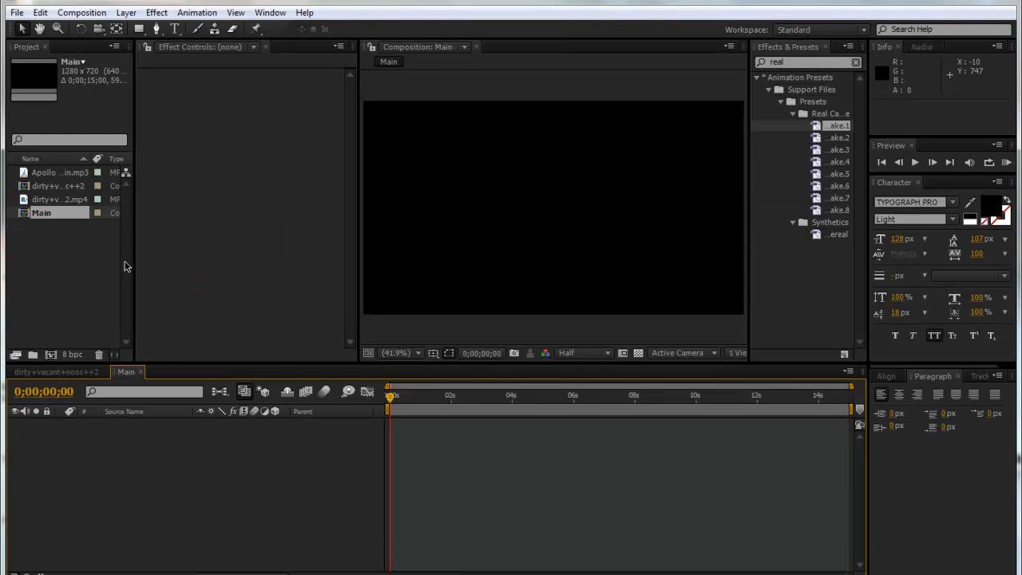
# Place the gameplay clip's composition in Main and split the layer at 0;00;04;44, on the scoped-in frame.
pyautogui.moveTo(52, 194); pyautogui.dragTo(108, 470)
pyautogui.moveTo(415, 398); pyautogui.dragTo(535, 412)
pyautogui.click(535, 413)
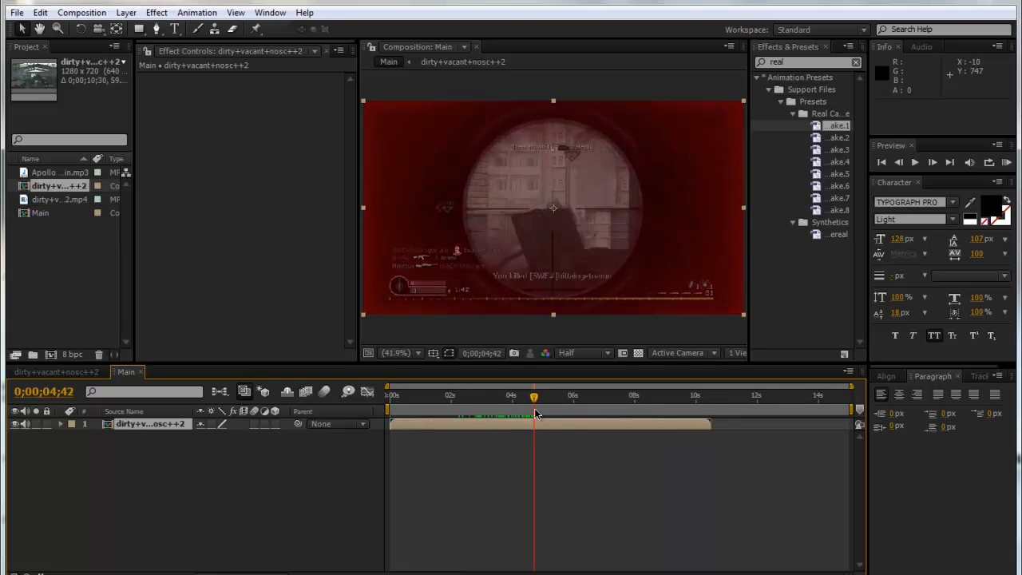
pyautogui.press('pagedown')
pyautogui.press('pageup')
pyautogui.press('pagedown')
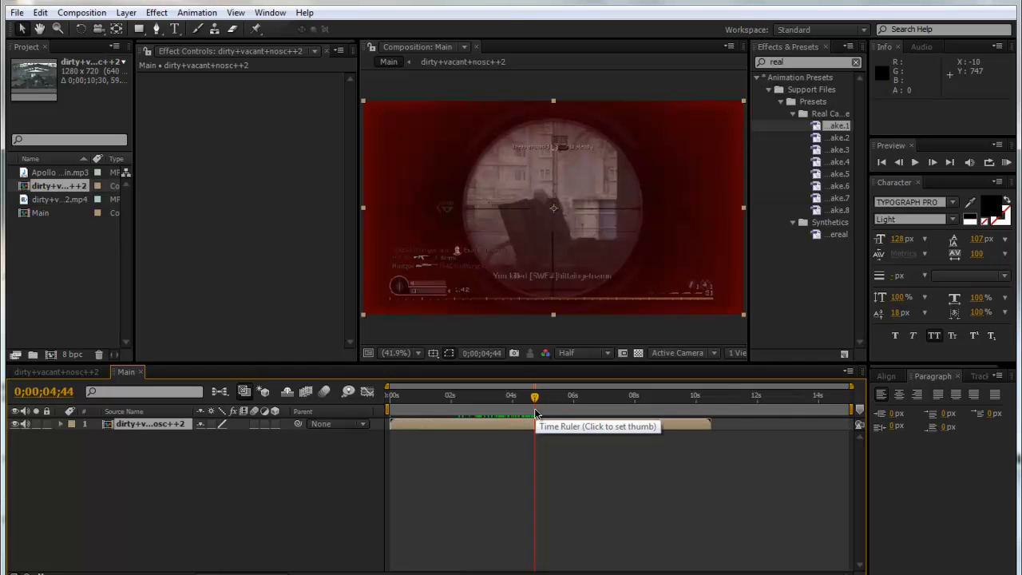
pyautogui.click(40, 12)
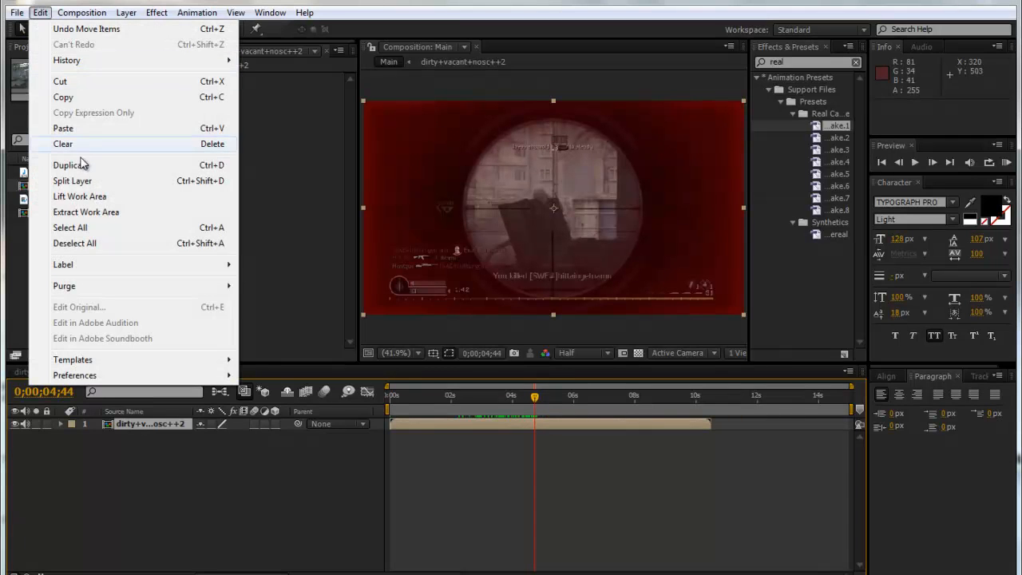
pyautogui.click(83, 182)
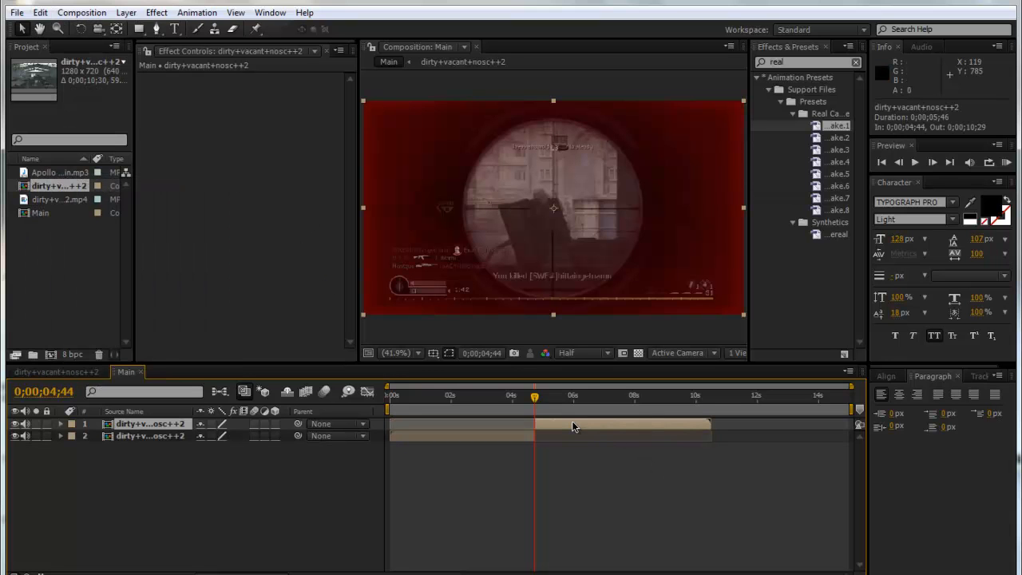
# Duplicate the second part of the split layer and freeze the upper copy on the frame at 0;00;04;44.
pyautogui.hotkey('ctrl', 'd')
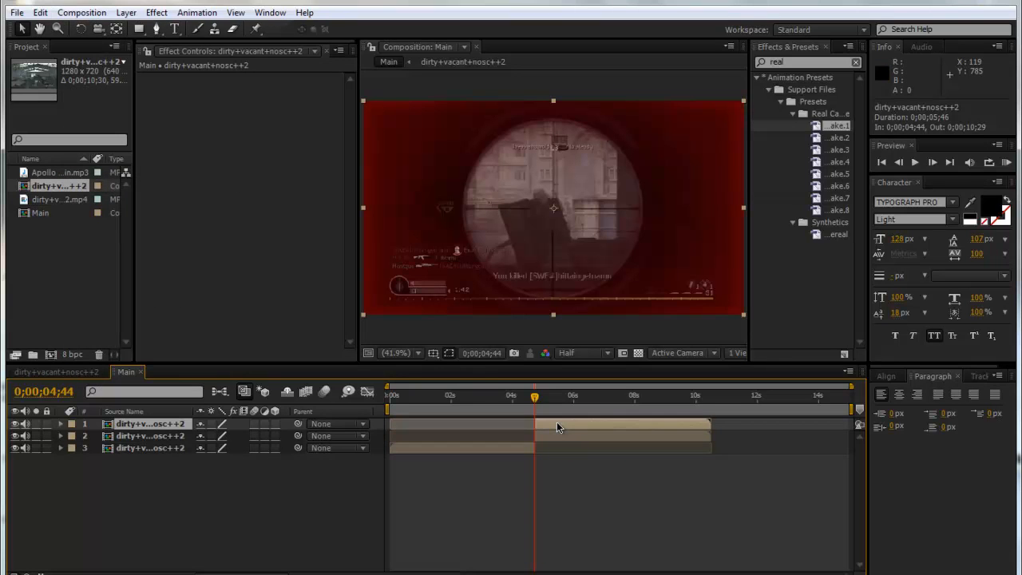
pyautogui.rightClick(556, 422)
pyautogui.moveTo(606, 210)
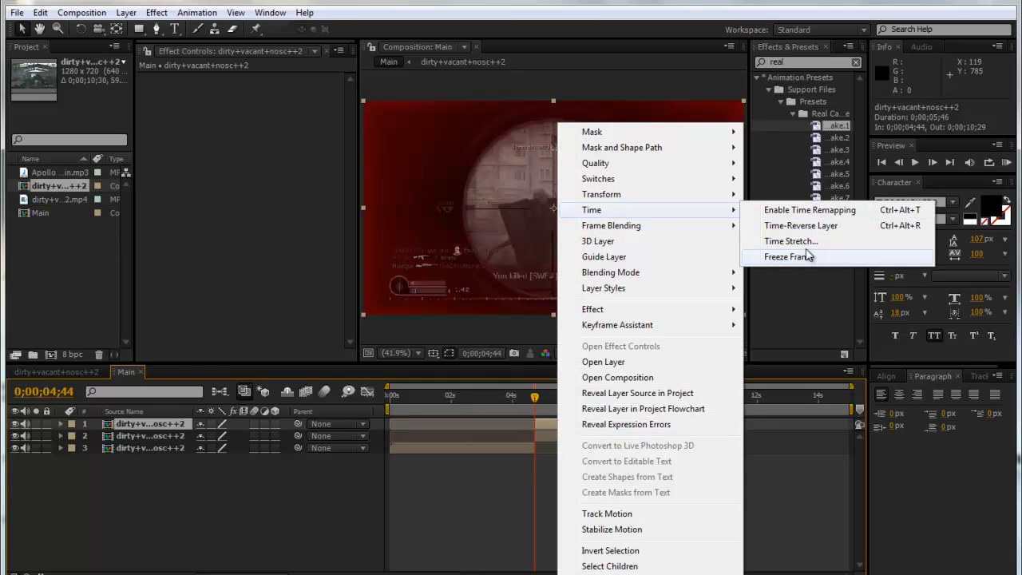
pyautogui.click(804, 259)
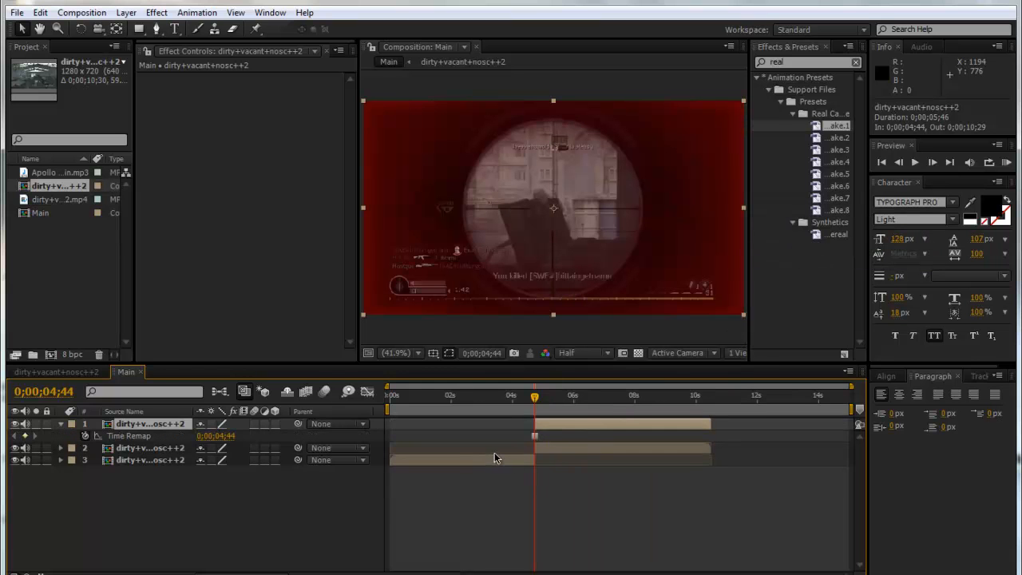
# Apply Twixtor Pro 4.5 to the first part of the split clip and set its input frame rate to 59.940.
pyautogui.click(494, 455)
pyautogui.hotkey('alt', ']')
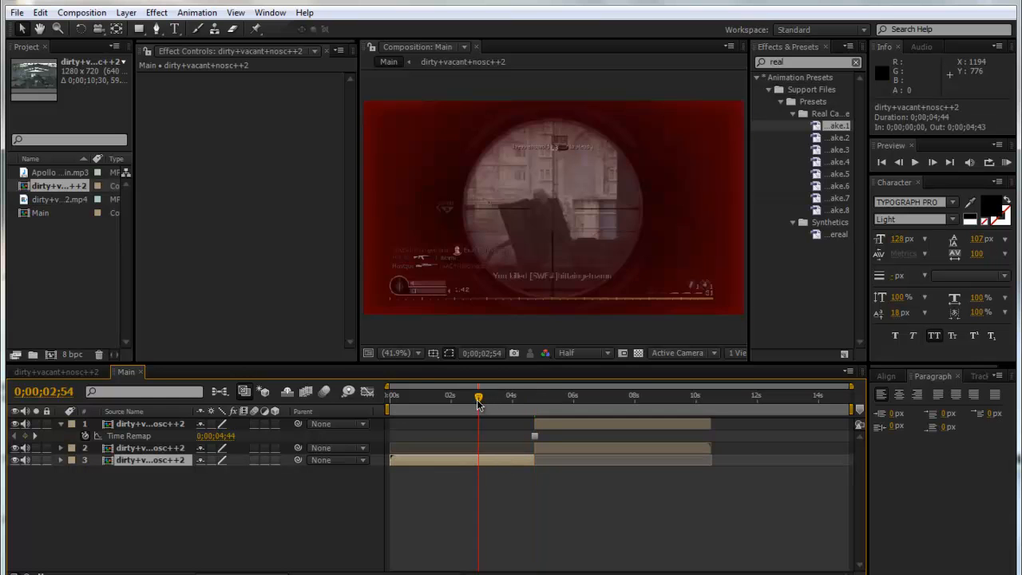
pyautogui.moveTo(477, 404); pyautogui.dragTo(477, 405)
pyautogui.moveTo(801, 62); pyautogui.dragTo(408, 60)
pyautogui.write('twixtor')
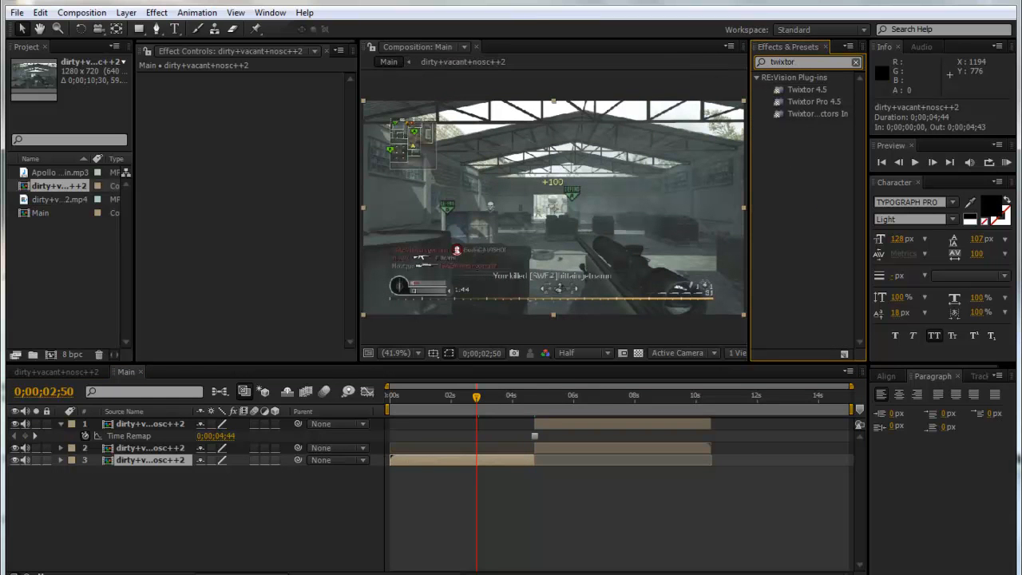
pyautogui.moveTo(825, 110); pyautogui.dragTo(491, 455)
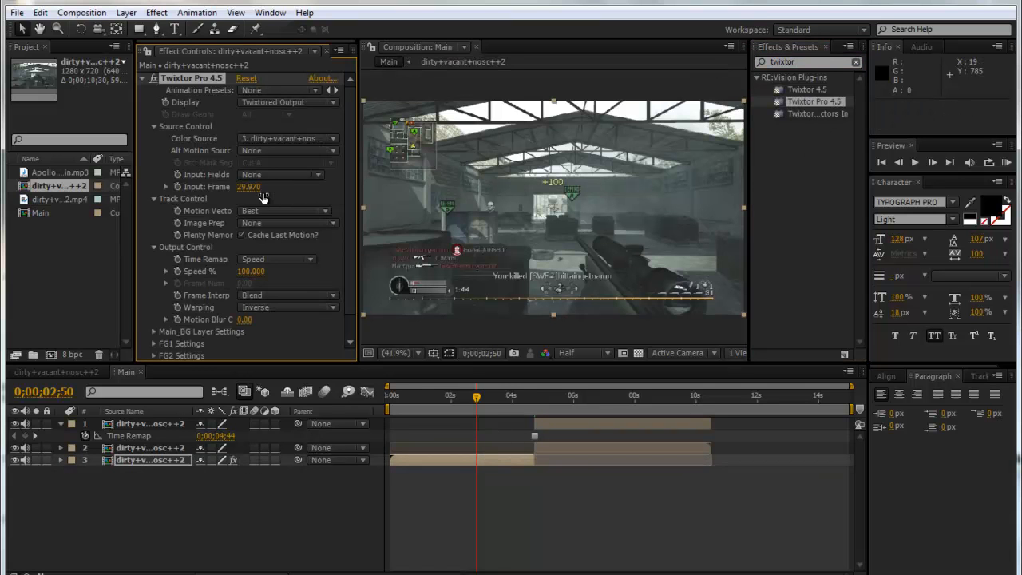
pyautogui.click(249, 187)
# Enable keyframing for Twixtor's Speed % just after 2 seconds and set it to 2 at 0;00;02;11.
pyautogui.moveTo(452, 413); pyautogui.dragTo(456, 410)
pyautogui.click(179, 272)
pyautogui.press('pagedown')
pyautogui.press('pagedown')
pyautogui.click(247, 271)
pyautogui.press('Return')
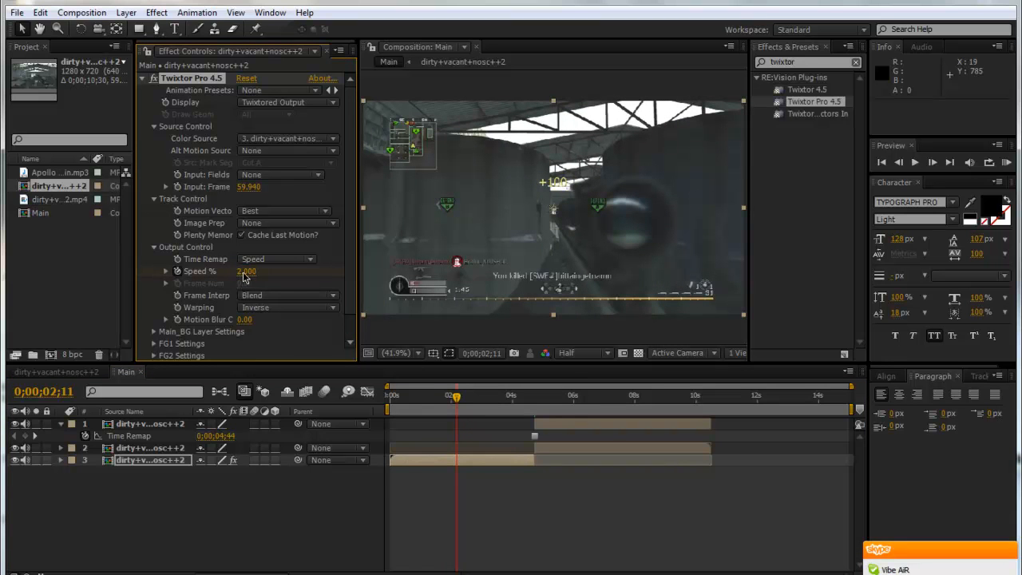
# Add a Fast Blur effect below Twixtor Pro on the first part of the clip.
pyautogui.moveTo(814, 61); pyautogui.dragTo(451, 72)
pyautogui.write('fast blur')
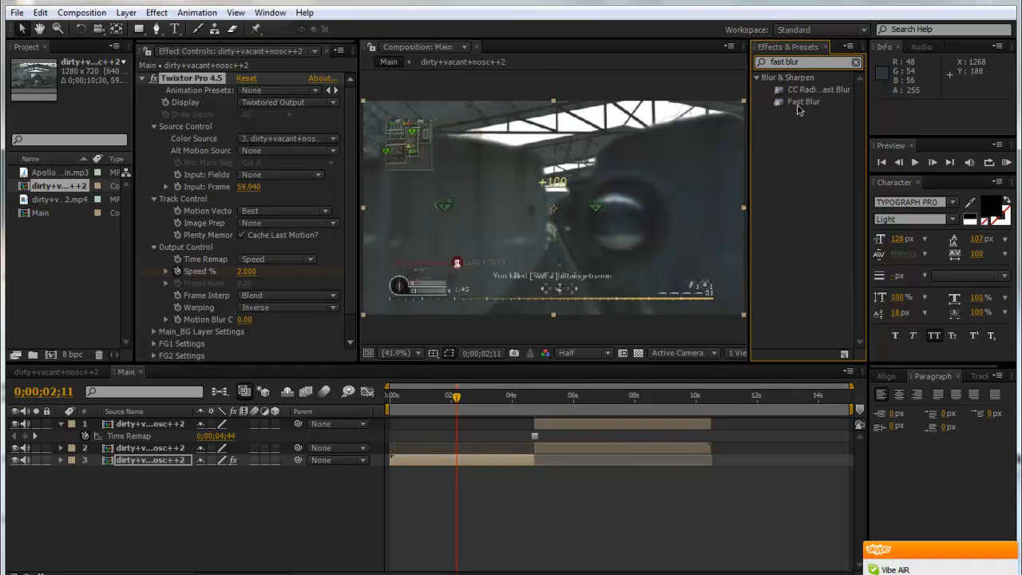
pyautogui.moveTo(801, 102); pyautogui.dragTo(214, 319)
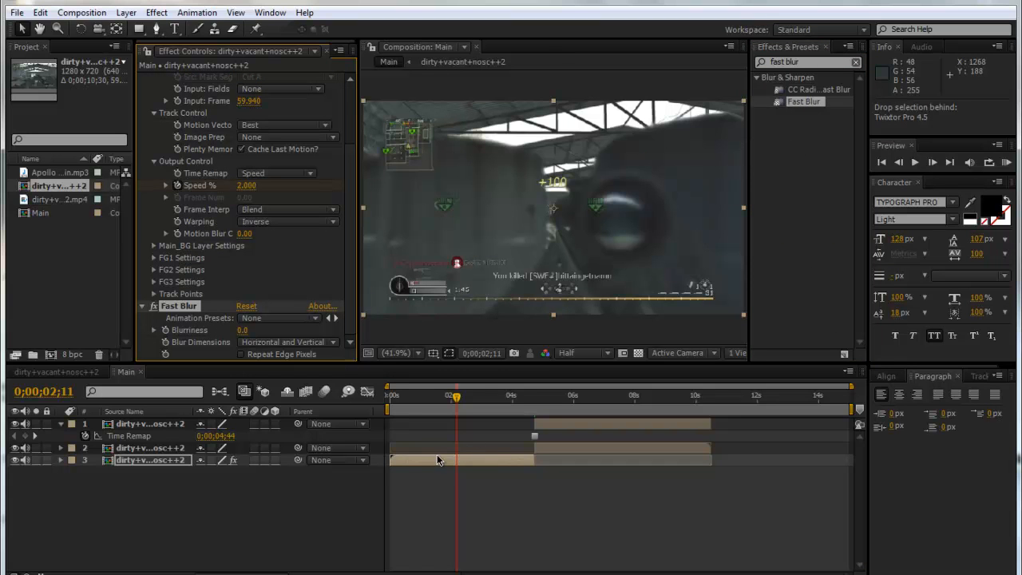
# Start keyframing the Fast Blur's Blurriness at 0;00;03;04.
pyautogui.press('u')
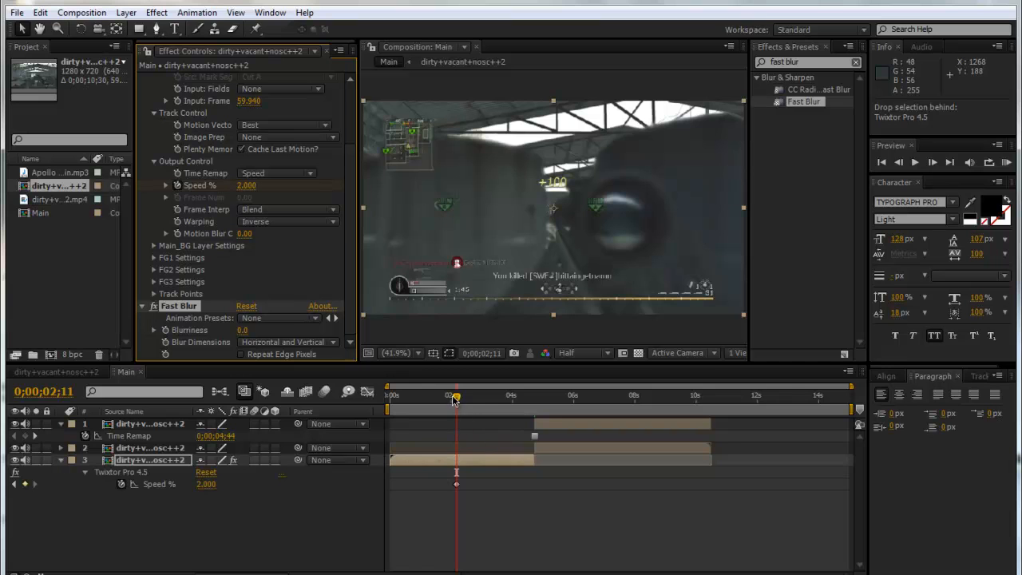
pyautogui.moveTo(456, 398); pyautogui.dragTo(483, 405)
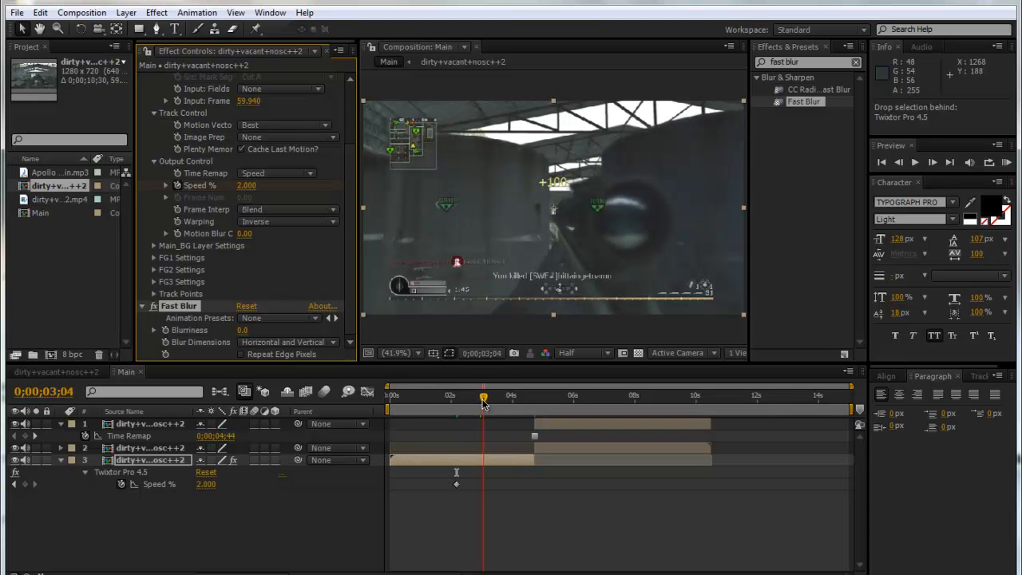
pyautogui.click(165, 334)
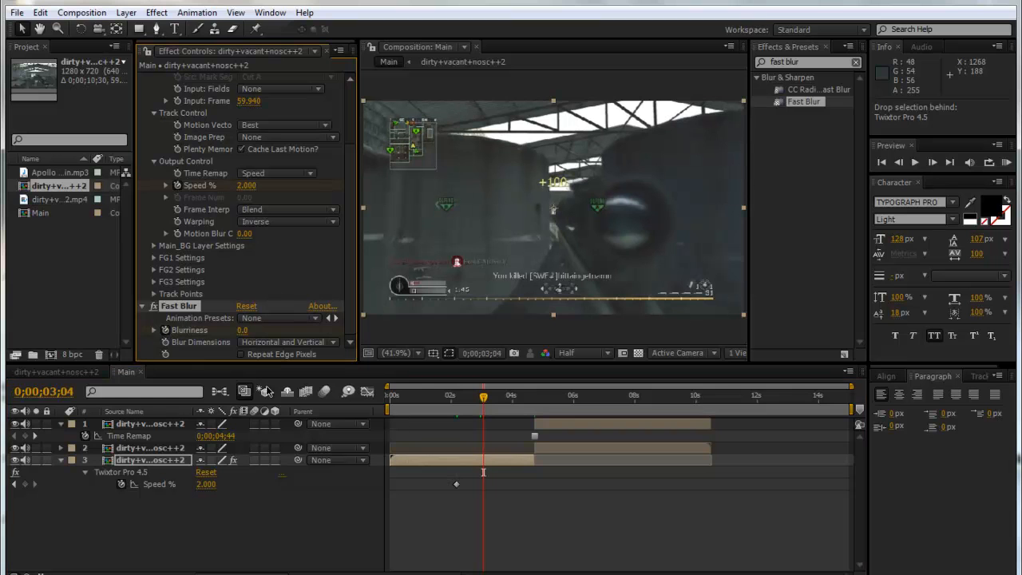
# Reveal the first clip part's effect properties in the timeline and return to the Blurriness keyframe at 0;00;03;04.
pyautogui.click(493, 402)
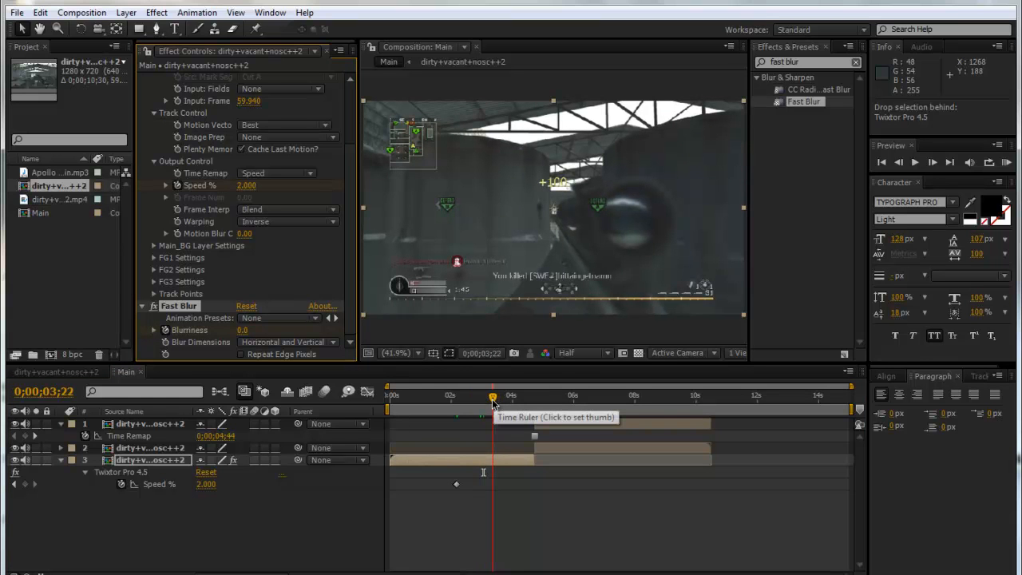
pyautogui.press('u')
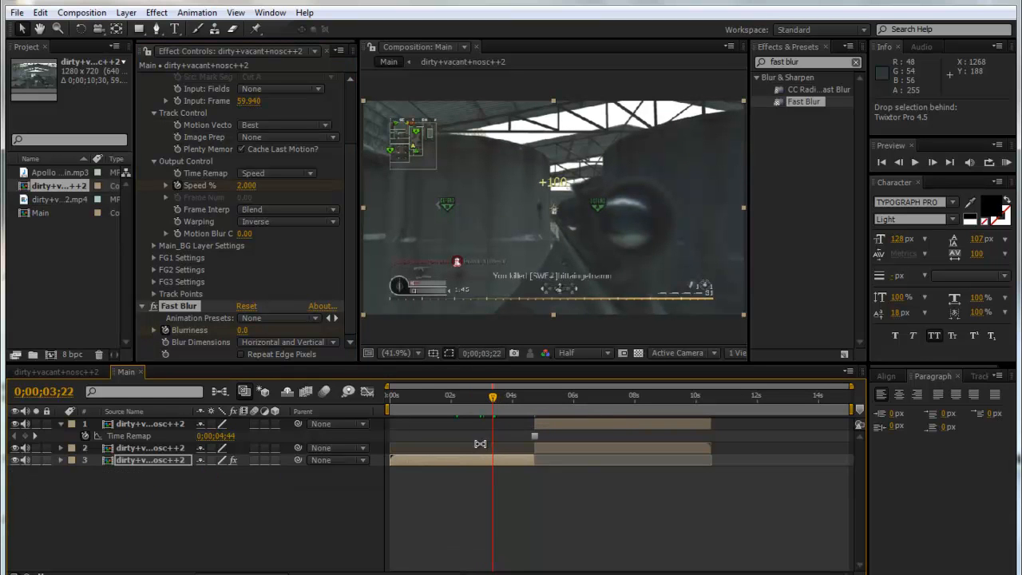
pyautogui.press('u')
pyautogui.press('u')
pyautogui.press('u')
pyautogui.press('u')
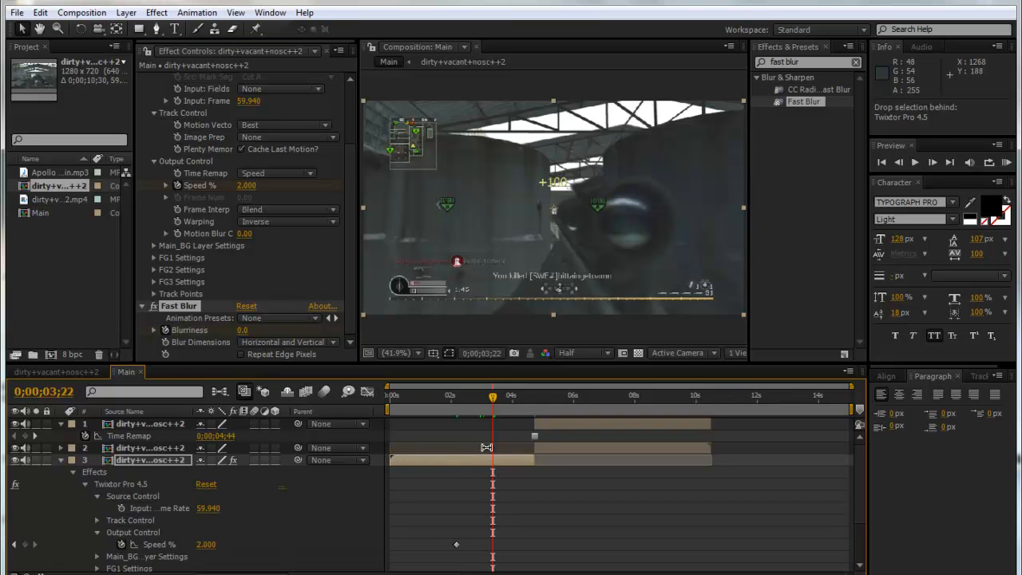
pyautogui.scroll(-3, 477, 455)
pyautogui.click(482, 397)
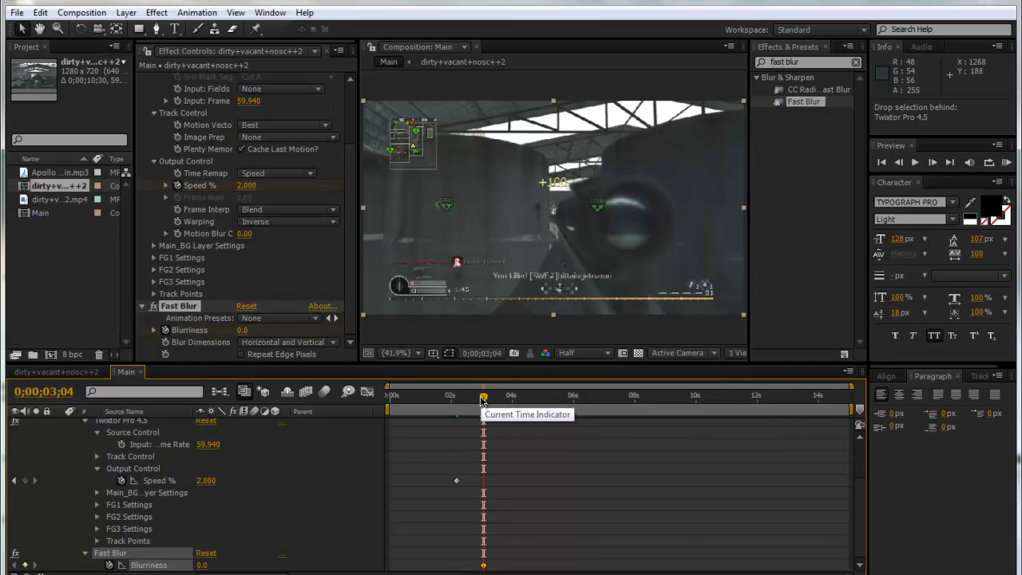
# Set the Fast Blur's Blurriness to 15 at 0;00;03;24 and turn on Repeat Edge Pixels.
pyautogui.press('pagedown')
pyautogui.press('pagedown')
pyautogui.press('pagedown')
pyautogui.press('pagedown')
pyautogui.press('pagedown')
pyautogui.press('pagedown')
pyautogui.press('pagedown')
pyautogui.press('pagedown')
pyautogui.press('pagedown')
pyautogui.press('pagedown')
pyautogui.press('pagedown')
pyautogui.press('pagedown')
pyautogui.press('pagedown')
pyautogui.press('pagedown')
pyautogui.press('pagedown')
pyautogui.press('pagedown')
pyautogui.press('pagedown')
pyautogui.press('pagedown')
pyautogui.press('pagedown')
pyautogui.press('pagedown')
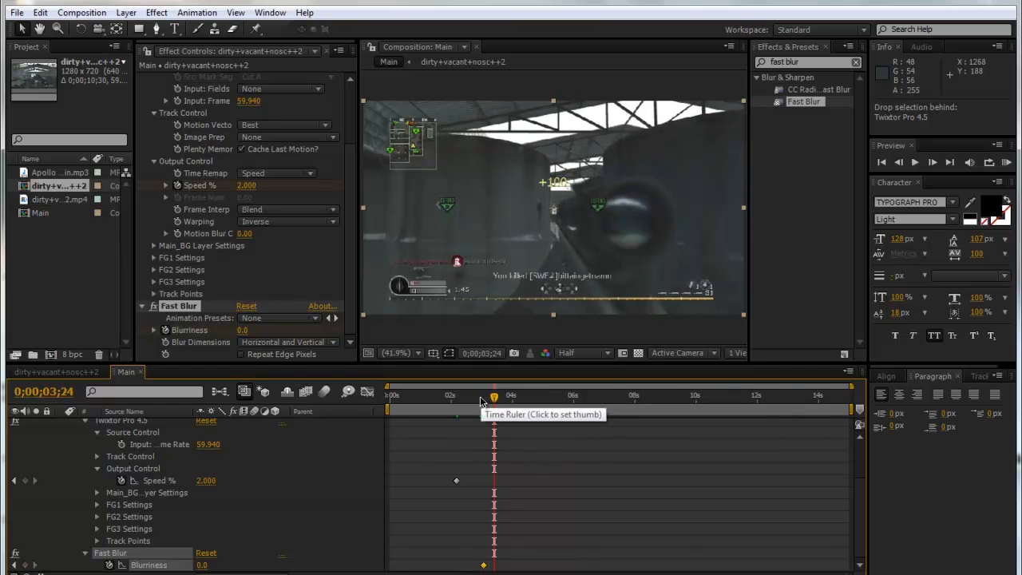
pyautogui.click(241, 331)
pyautogui.write('15')
pyautogui.press('Return')
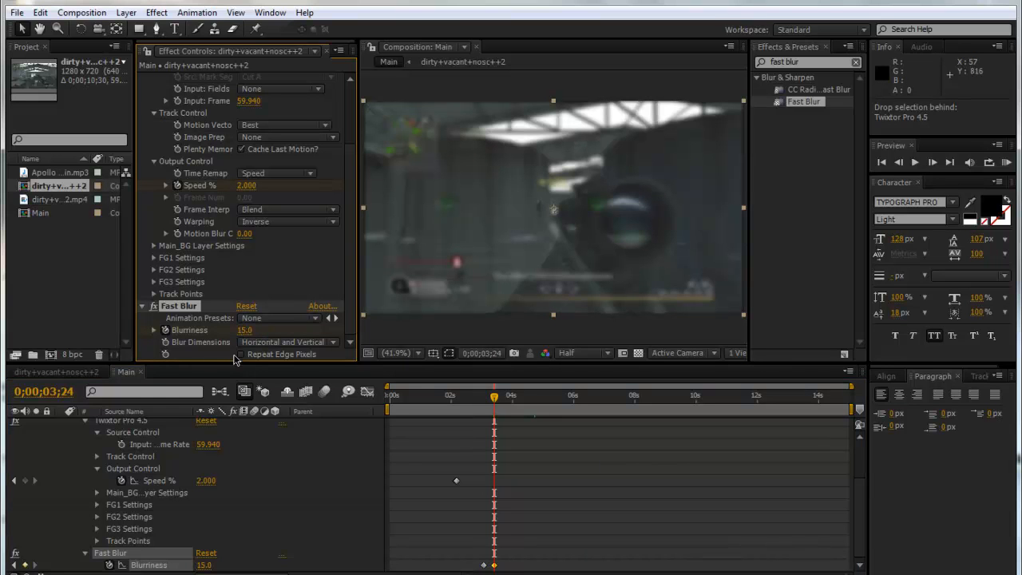
pyautogui.click(240, 354)
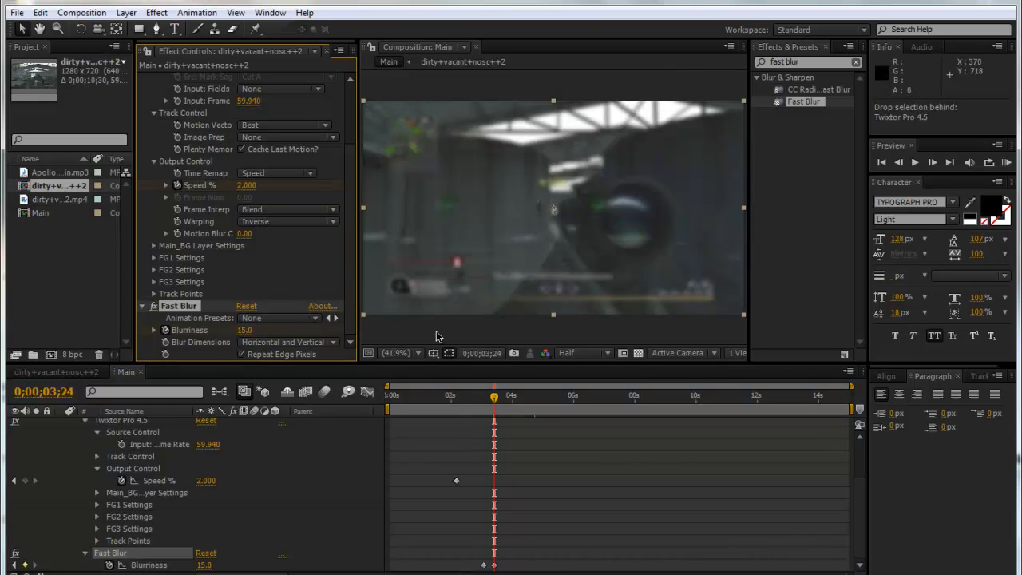
pyautogui.scroll(3, 618, 485)
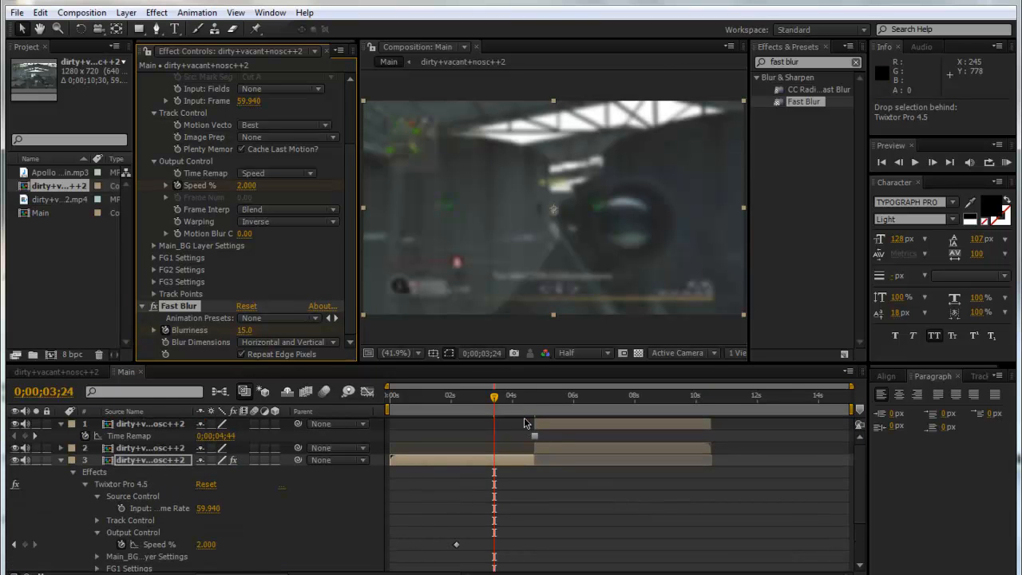
# Create a 1280 x 720 composition named Scope with a duration of 0;00;02;00.
pyautogui.click(82, 12)
pyautogui.click(102, 30)
pyautogui.write('Scope')
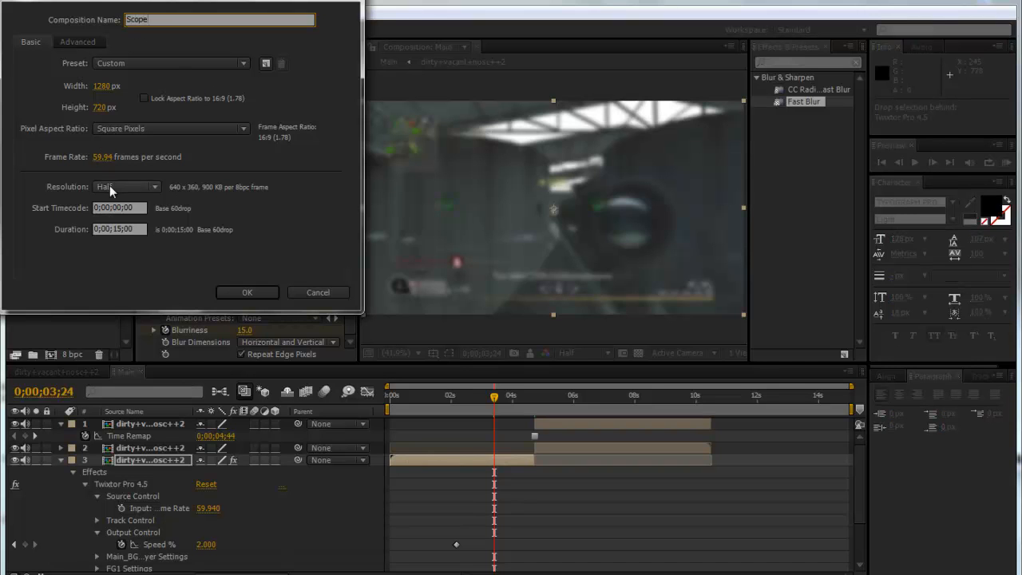
pyautogui.click(118, 229)
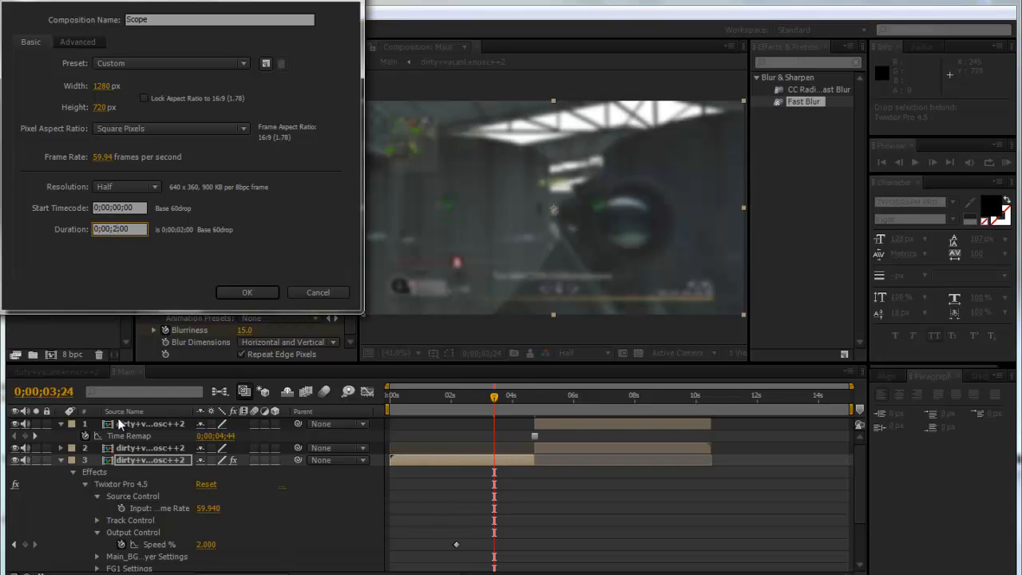
pyautogui.press('Return')
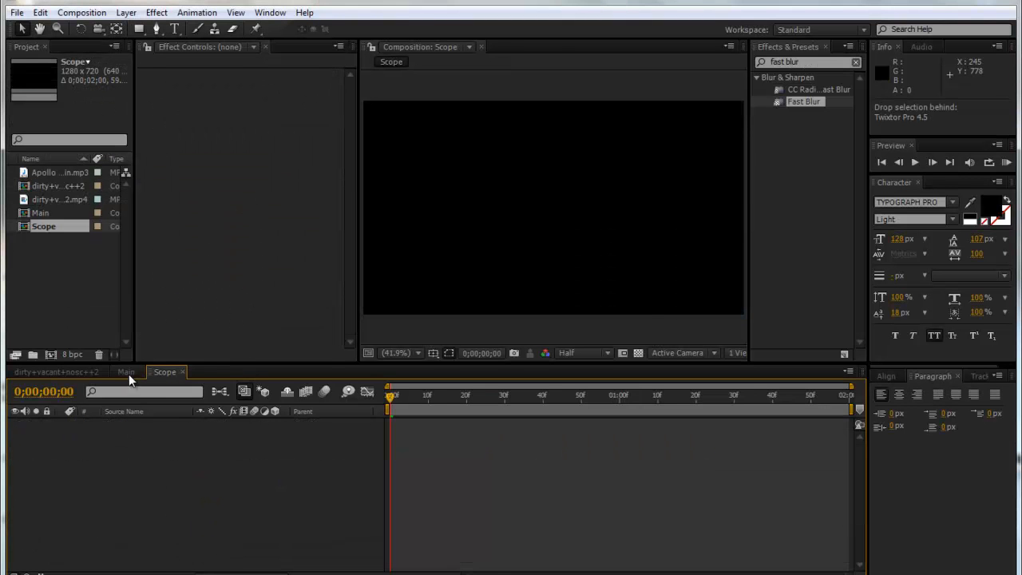
# Move the time-remapped freeze-frame layer from the Main composition into the Scope composition.
pyautogui.click(126, 372)
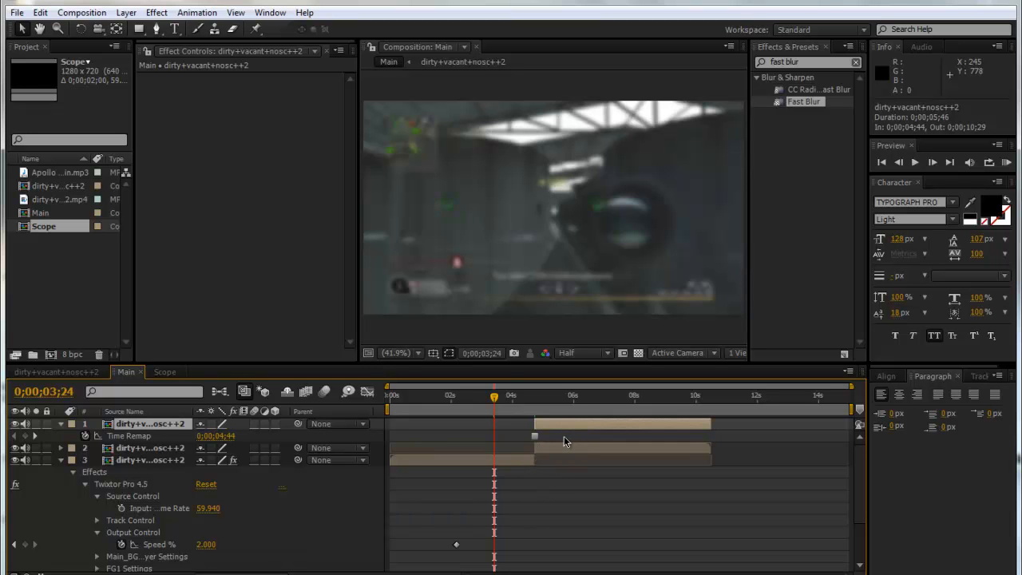
pyautogui.hotkey('ctrl', 'x')
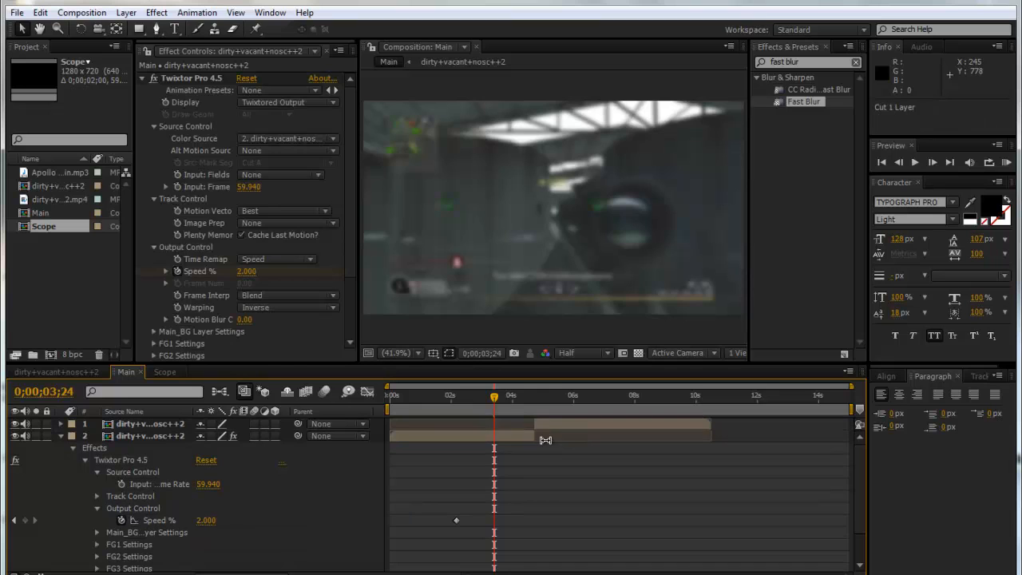
pyautogui.click(164, 372)
pyautogui.hotkey('ctrl', 'v')
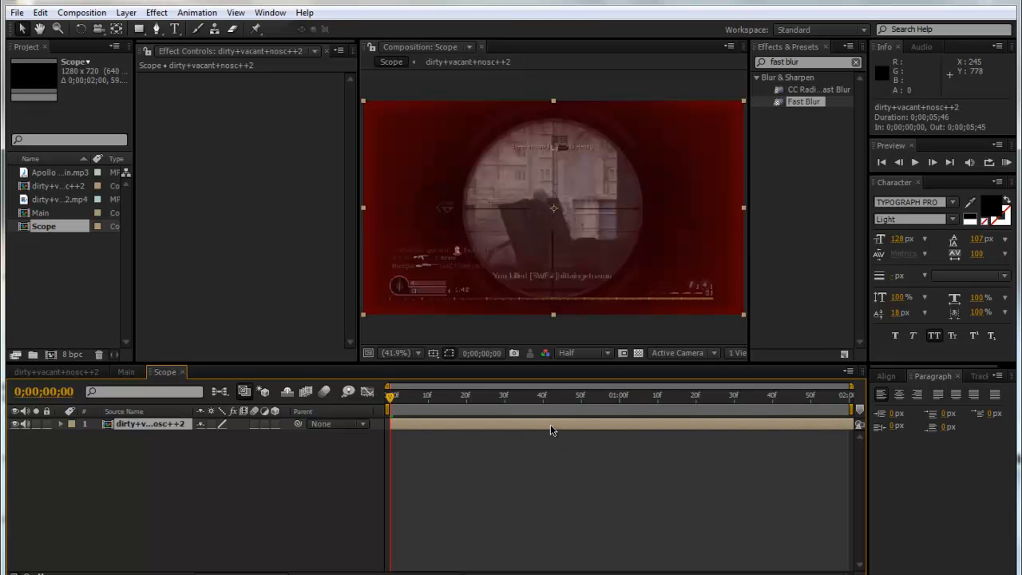
# Mask the freeze-frame layer with a circle centred on the crosshair and matching the edge of the sniper scope.
pyautogui.moveTo(434, 403); pyautogui.dragTo(561, 407)
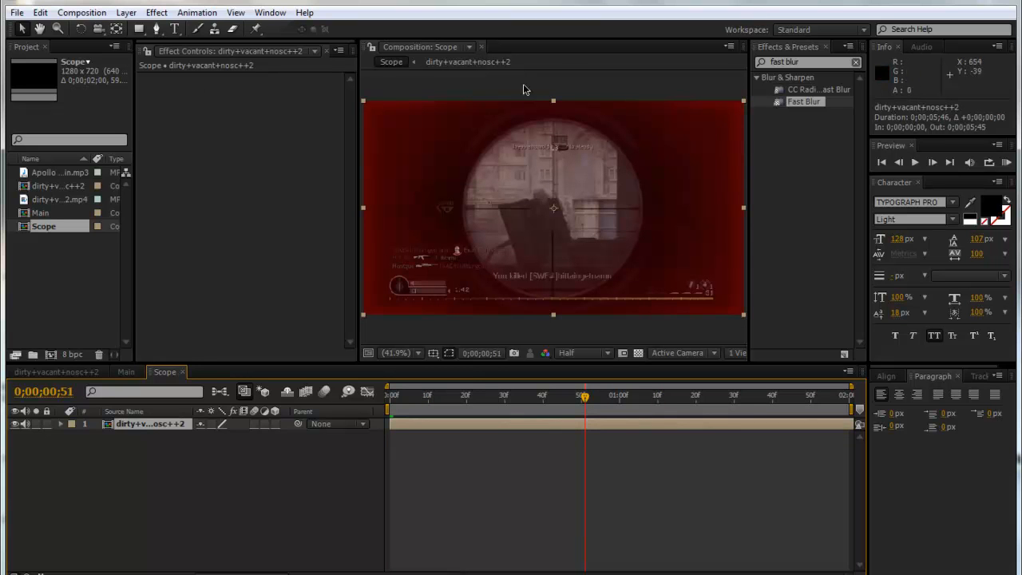
pyautogui.click(138, 30)
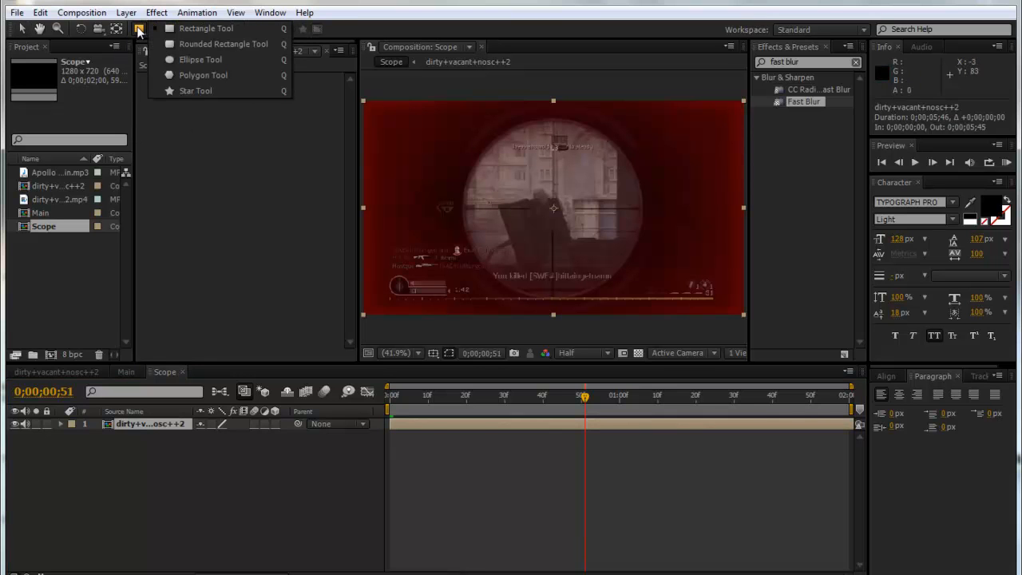
pyautogui.click(176, 62)
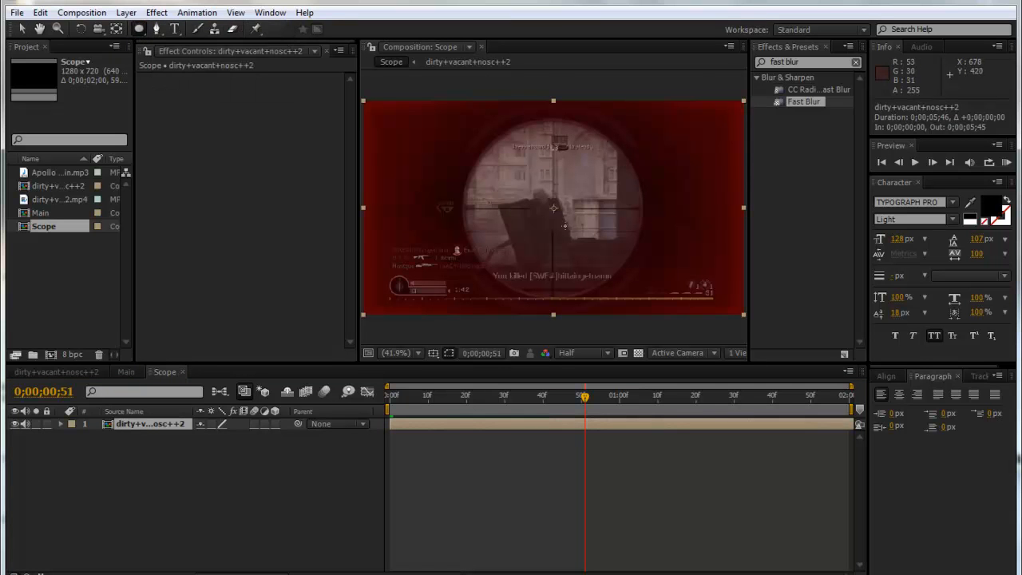
pyautogui.scroll(1, 559, 216)
pyautogui.scroll(1, 555, 207)
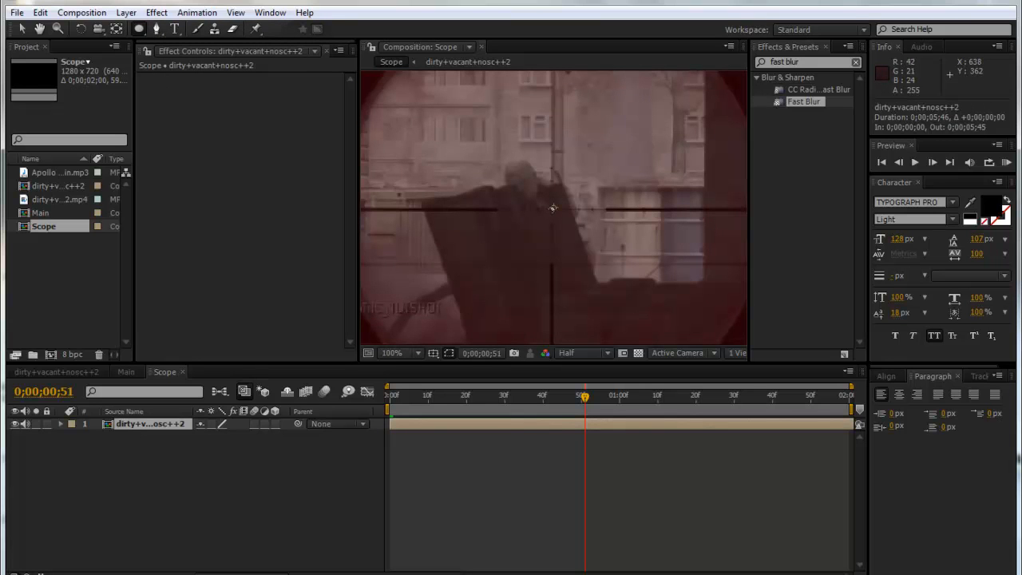
pyautogui.moveTo(550, 208); pyautogui.dragTo(761, 269)
pyautogui.press('shift')
pyautogui.press('ctrl')
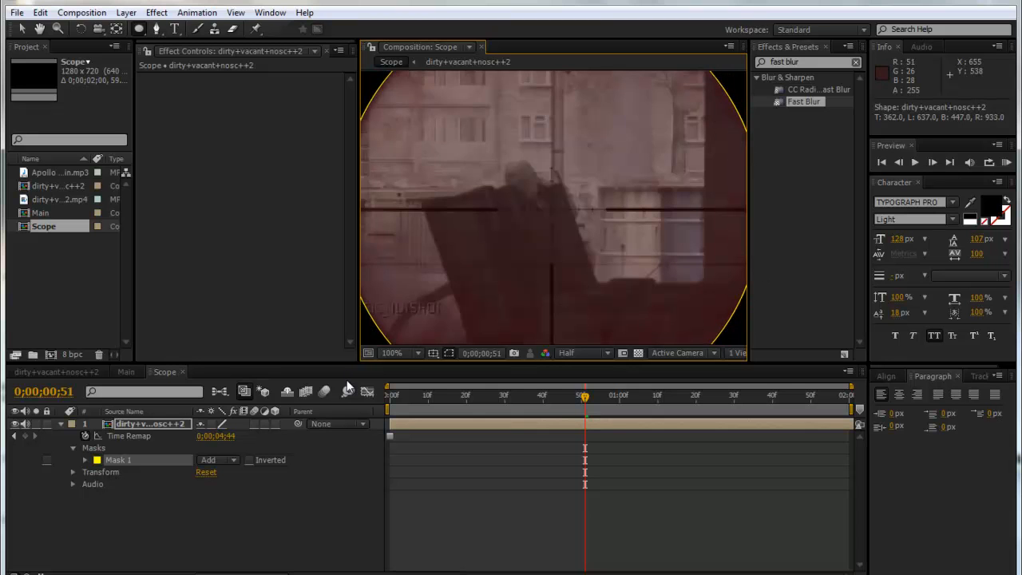
pyautogui.click(407, 356)
pyautogui.click(423, 109)
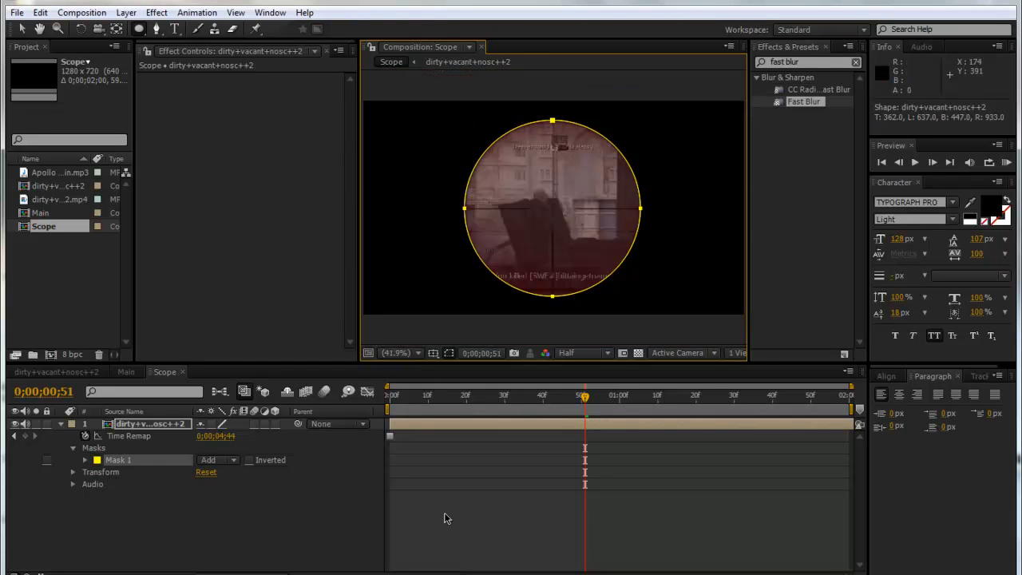
pyautogui.moveTo(474, 397)
pyautogui.mouseDown()
pyautogui.moveTo(641, 410)
pyautogui.moveTo(468, 404)
pyautogui.mouseUp()
# Add the Scope composition as the top layer of Main, ending at 0;00;04;43 where the first clip part ends.
pyautogui.click(134, 371)
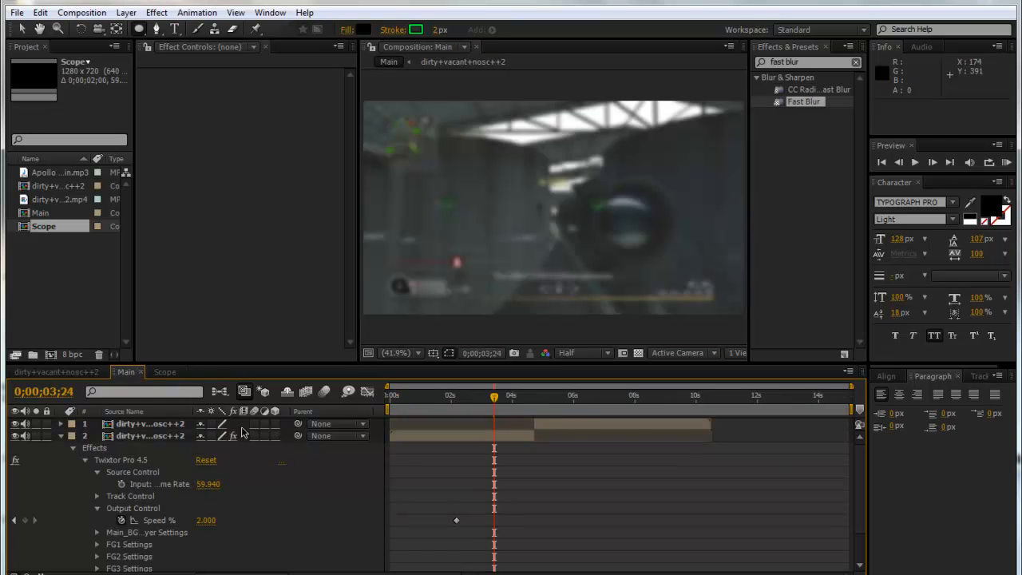
pyautogui.moveTo(35, 226); pyautogui.dragTo(205, 425)
pyautogui.moveTo(421, 428); pyautogui.dragTo(493, 439)
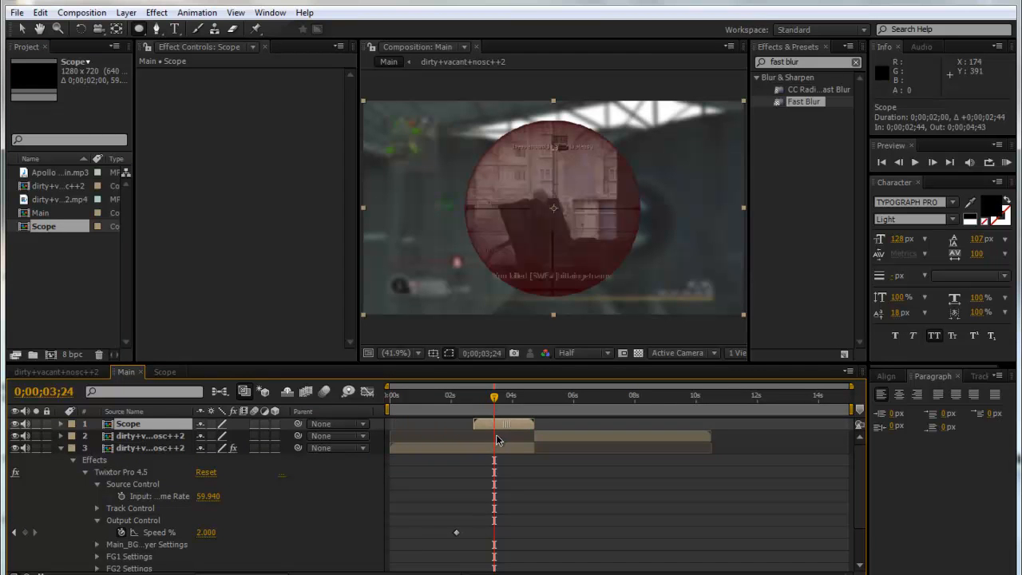
pyautogui.moveTo(494, 398); pyautogui.dragTo(532, 407)
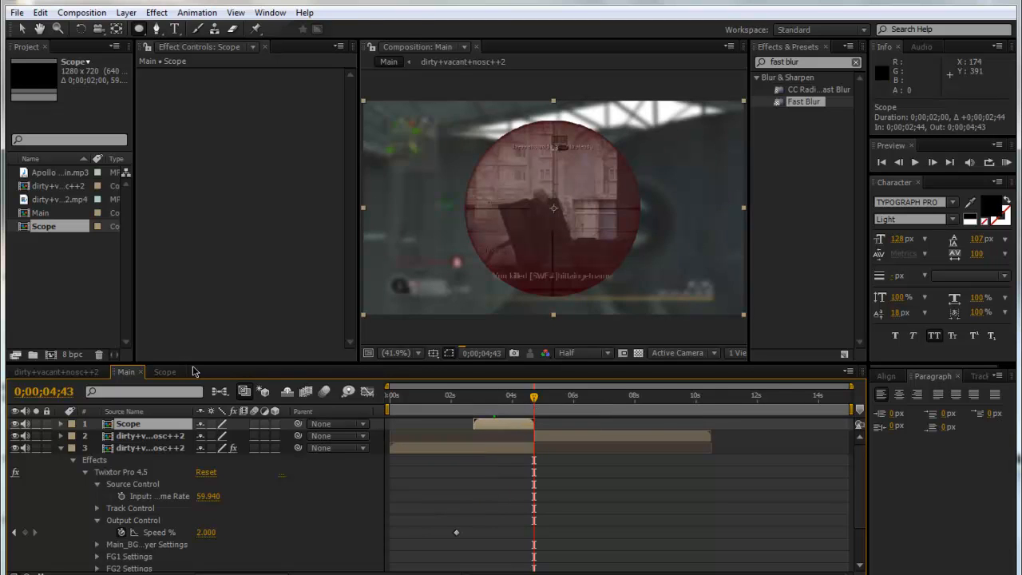
# Shorten the Scope composition's work area to 50 frames and trim the composition to it.
pyautogui.click(165, 372)
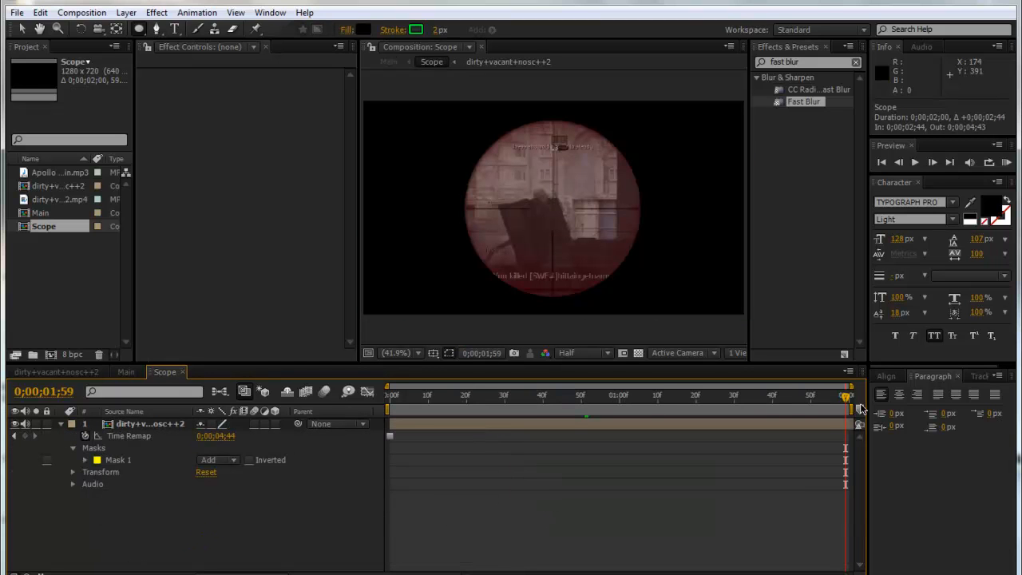
pyautogui.moveTo(850, 408); pyautogui.dragTo(584, 424)
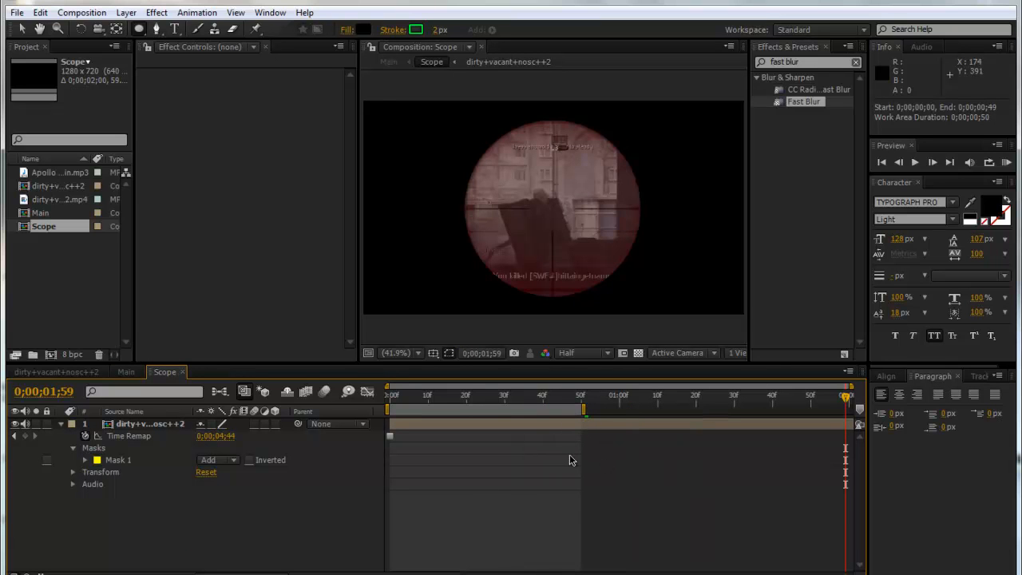
pyautogui.rightClick(508, 411)
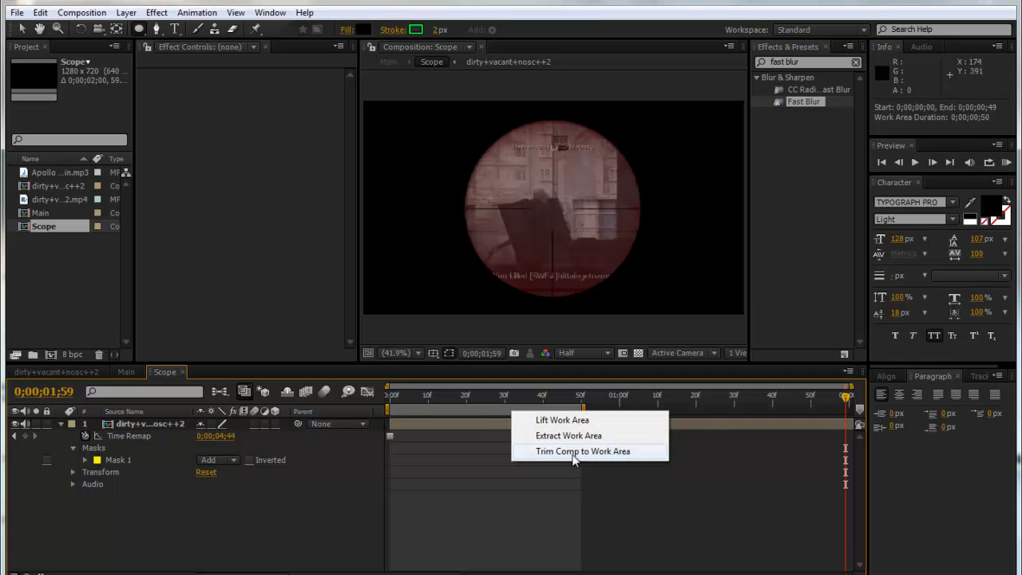
pyautogui.click(565, 450)
pyautogui.moveTo(466, 397); pyautogui.dragTo(713, 417)
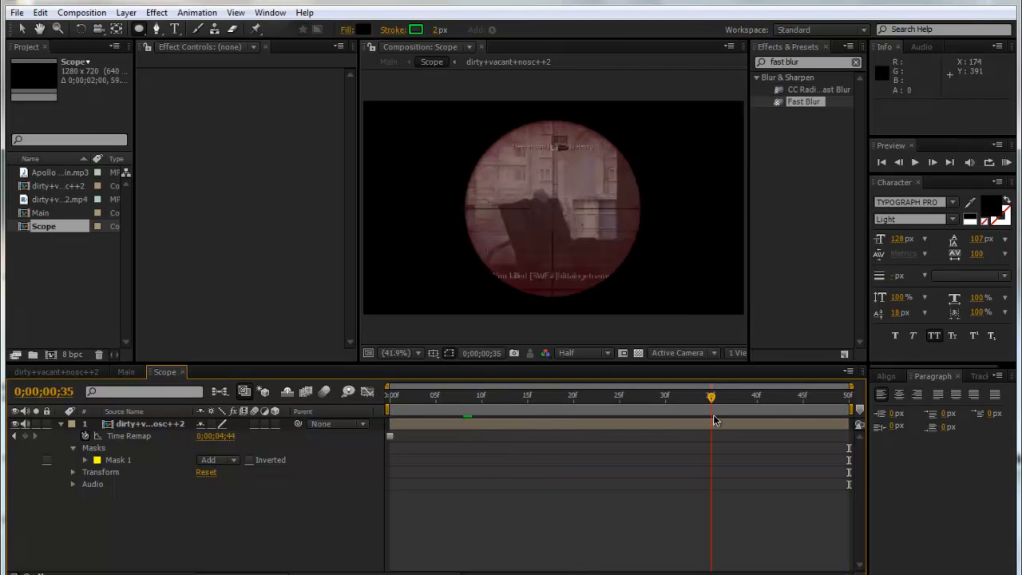
# Shift the shortened Scope layer in Main so it ends at 0;00;04;43, and check the transition to the second clip part.
pyautogui.click(126, 372)
pyautogui.click(127, 372)
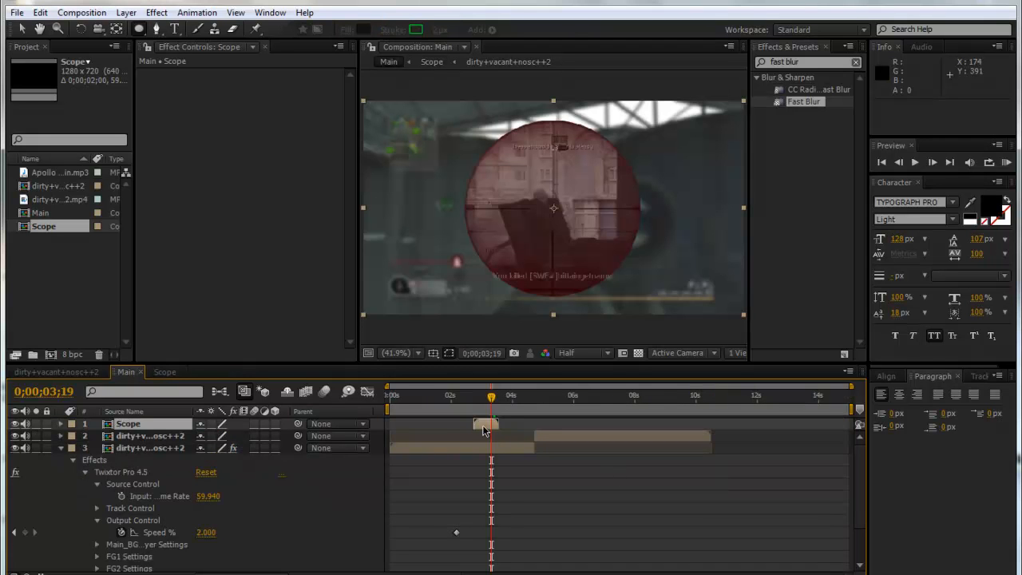
pyautogui.moveTo(502, 428); pyautogui.dragTo(517, 430)
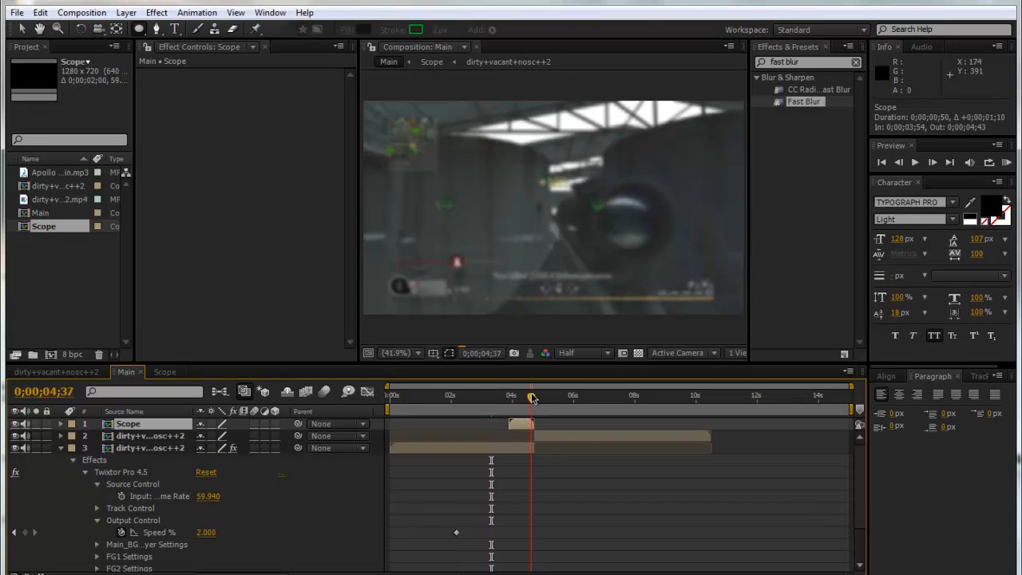
pyautogui.click(534, 398)
pyautogui.moveTo(535, 402); pyautogui.dragTo(546, 406)
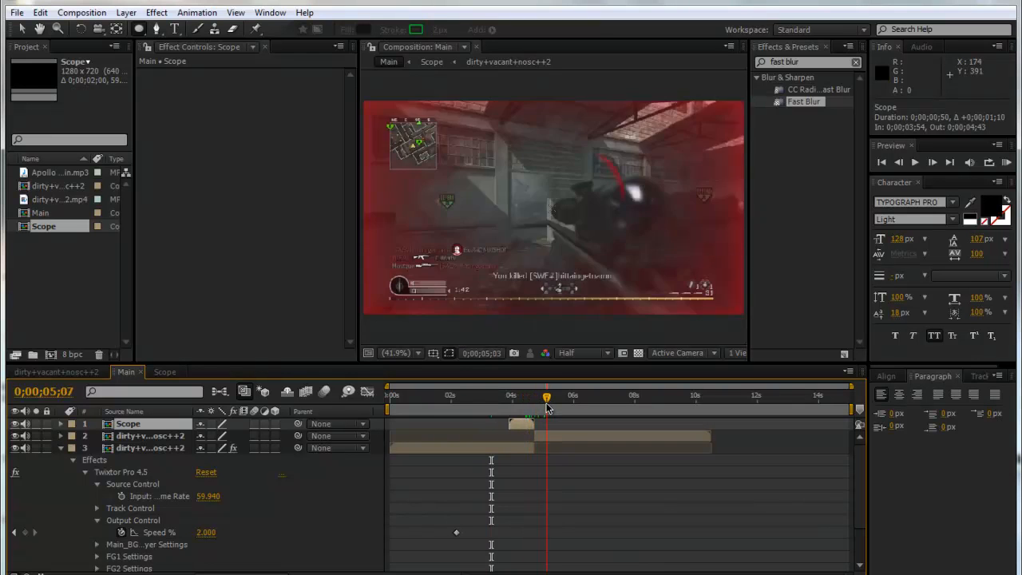
pyautogui.click(534, 410)
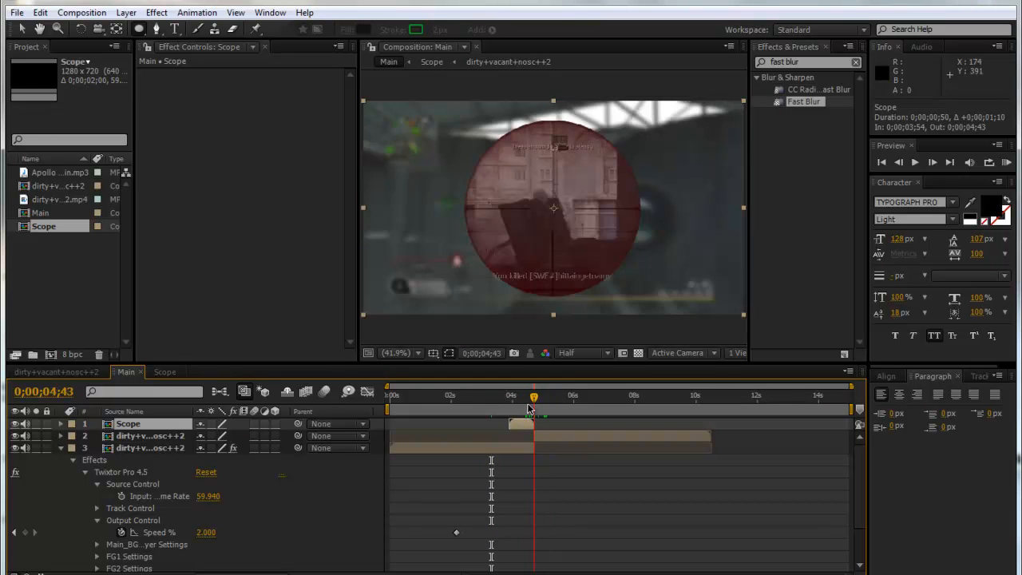
# Create a black 1280 x 720 solid named Form in the Main composition.
pyautogui.click(126, 12)
pyautogui.moveTo(142, 32)
pyautogui.click(457, 45)
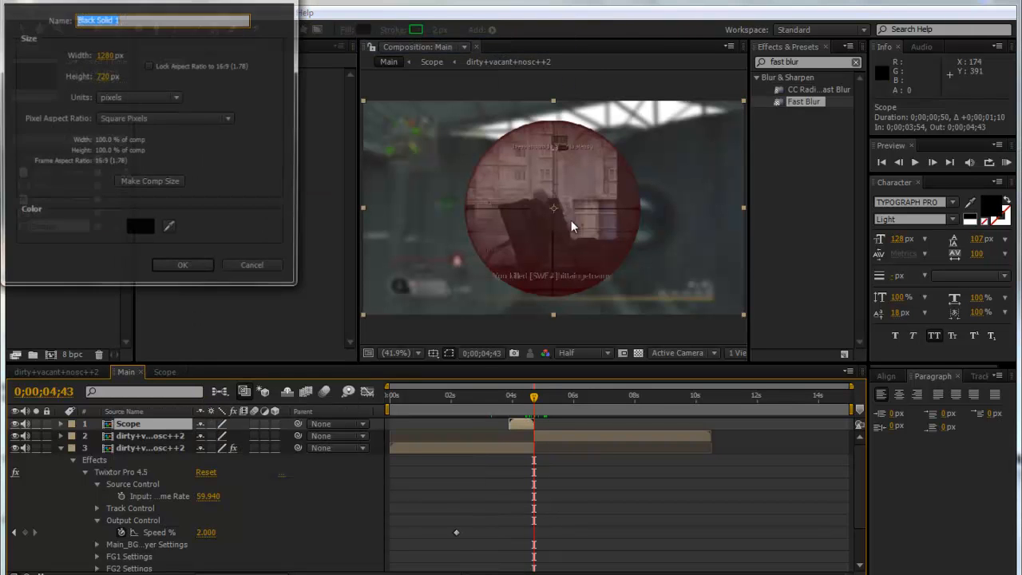
pyautogui.write('Form')
pyautogui.press('Return')
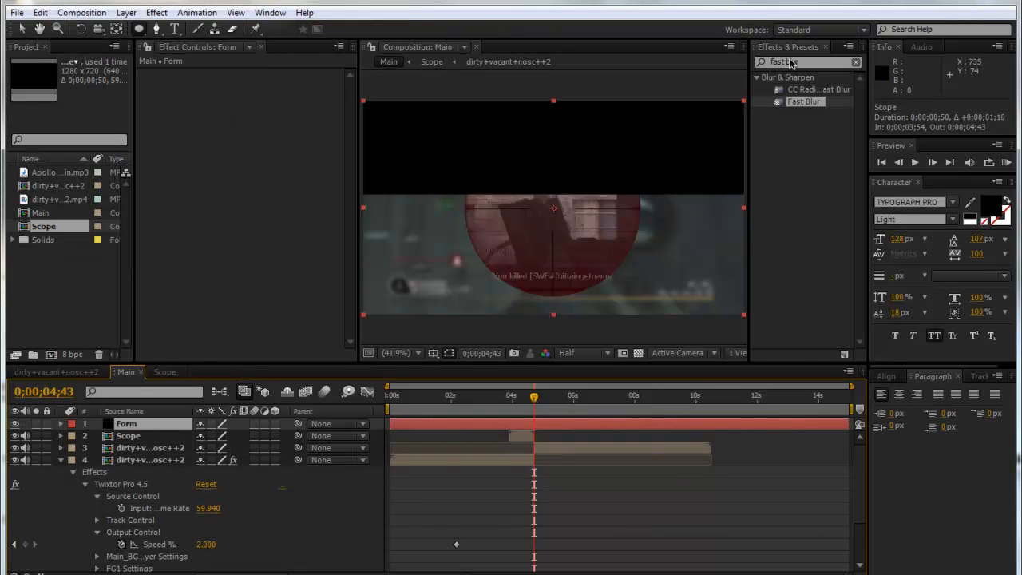
# Find the Trapcode Form effect and apply it to the Form solid.
pyautogui.click(791, 62)
pyautogui.write('Form')
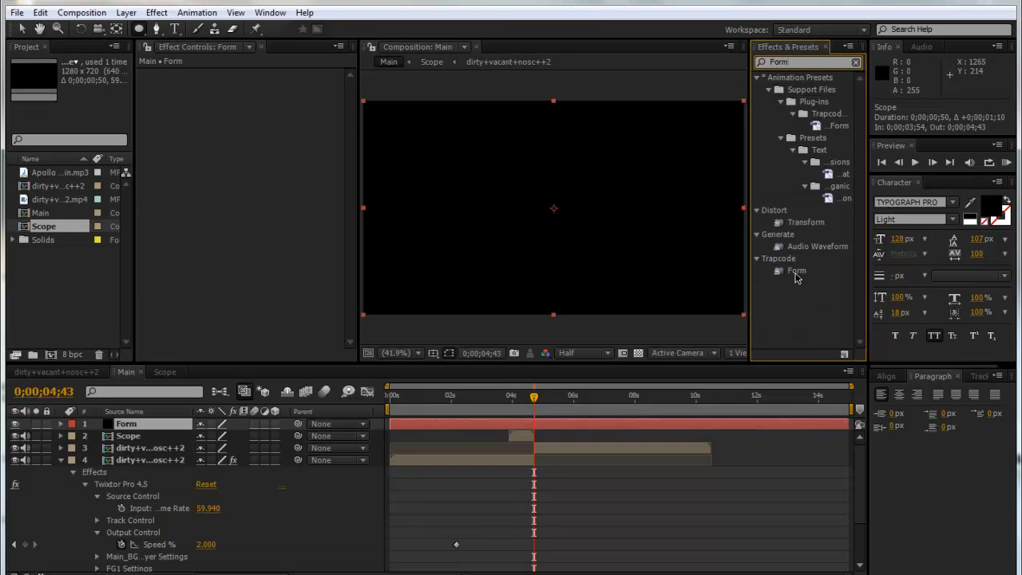
pyautogui.moveTo(795, 271); pyautogui.dragTo(157, 422)
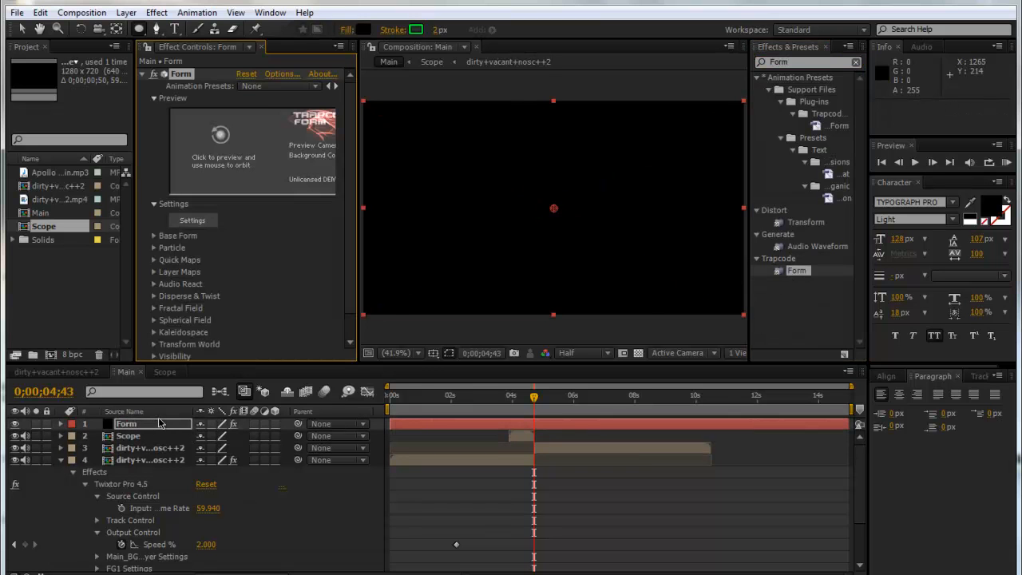
# Trim the Form layer to the Scope layer's span, starting at 0;00;03;54 and ending at 0;00;04;43.
pyautogui.click(508, 400)
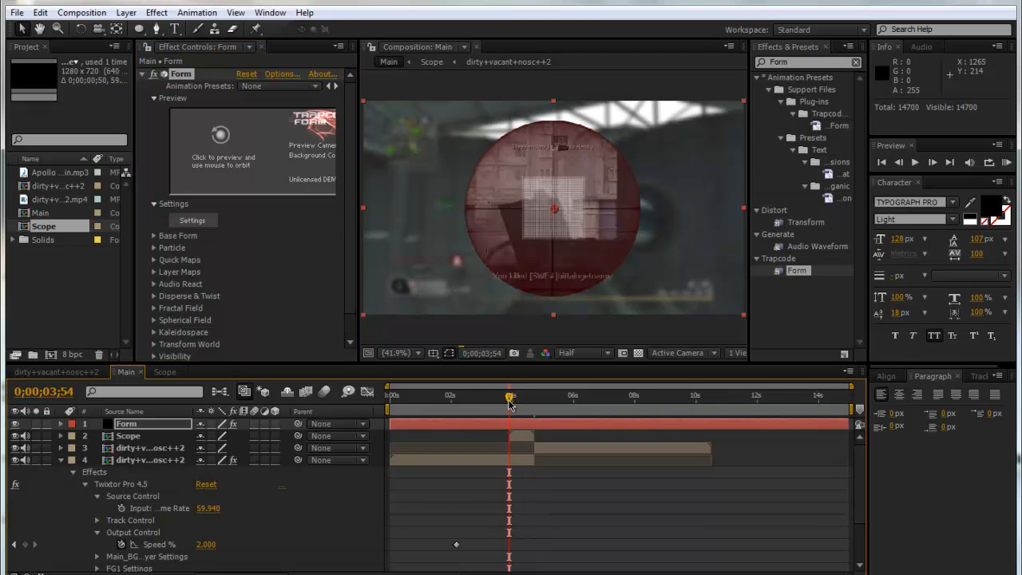
pyautogui.moveTo(397, 423); pyautogui.dragTo(517, 424)
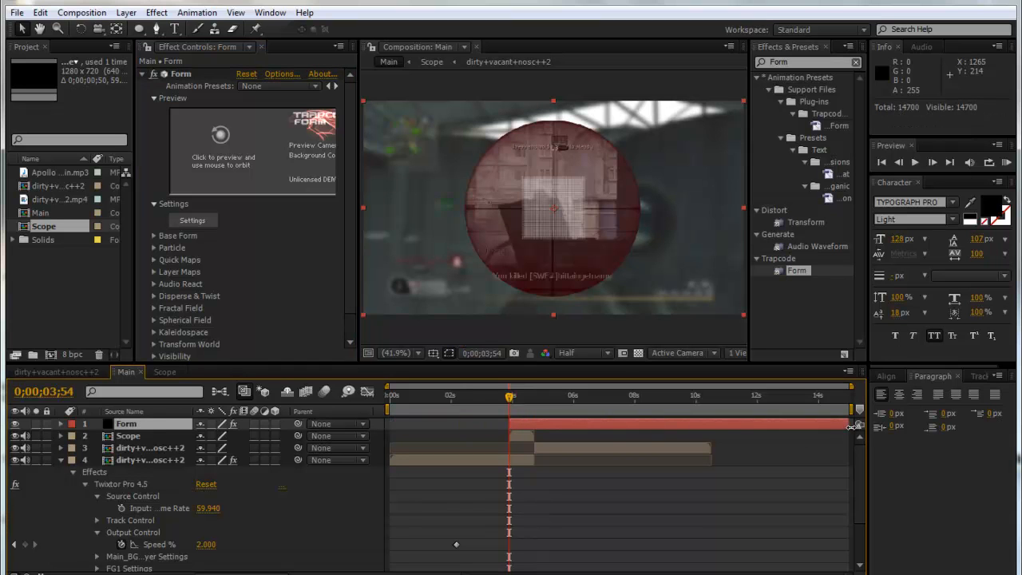
pyautogui.moveTo(847, 423); pyautogui.dragTo(533, 427)
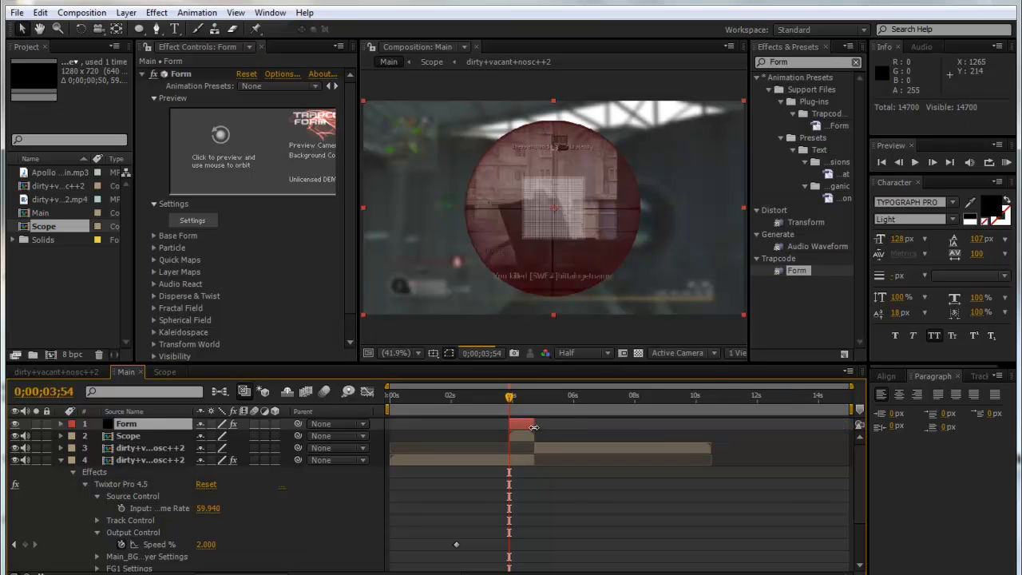
# Set the Form effect's Base Form size to 1000 in X and 650 in Y.
pyautogui.click(155, 236)
pyautogui.scroll(-3, 320, 207)
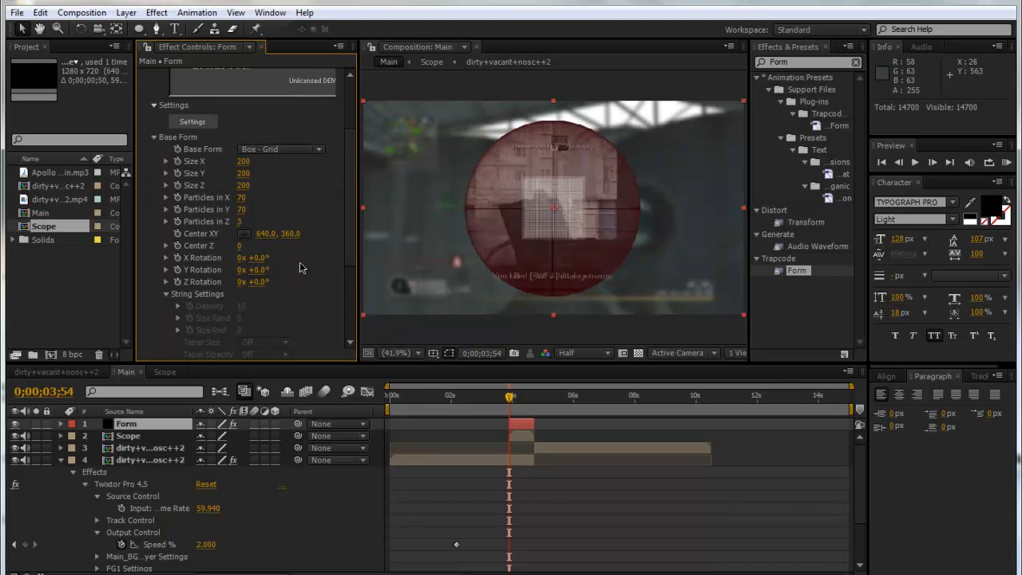
pyautogui.click(243, 161)
pyautogui.write('1000')
pyautogui.press('Return')
pyautogui.click(243, 174)
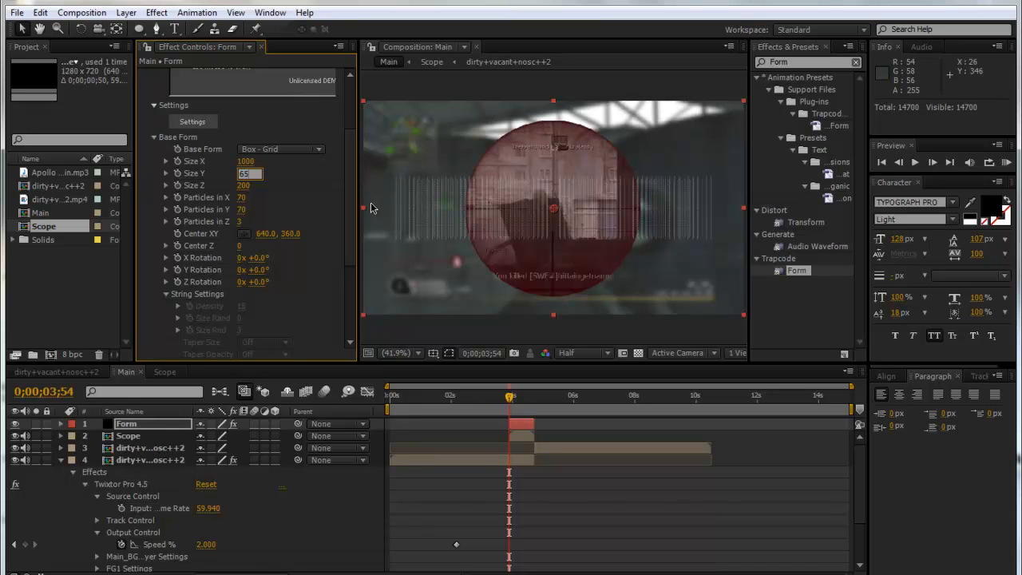
pyautogui.press('Return')
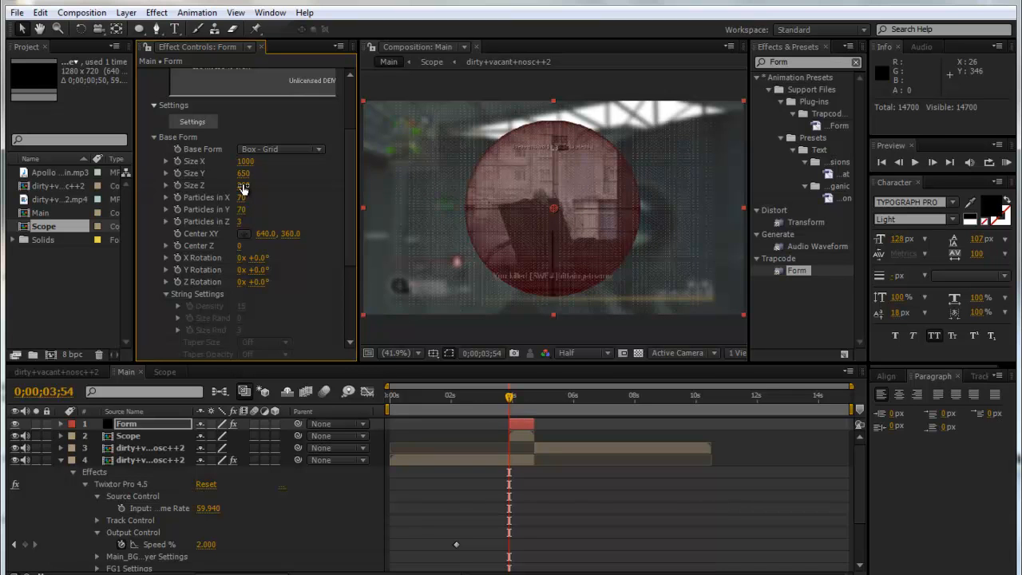
# Set the Base Form's particle count to 200 in X and 200 in Y.
pyautogui.click(243, 184)
pyautogui.click(273, 190)
pyautogui.click(239, 198)
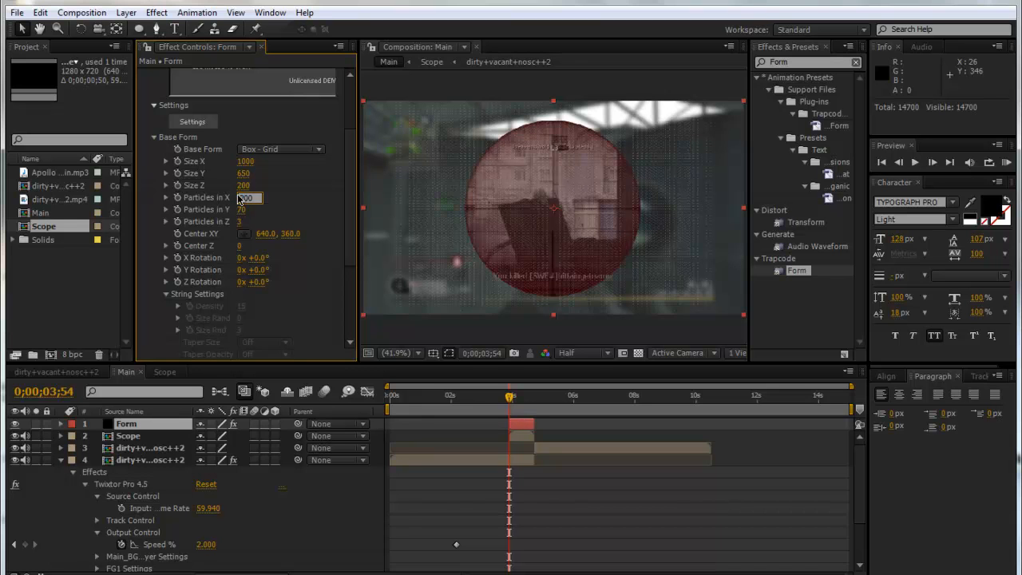
pyautogui.write('200')
pyautogui.press('Tab')
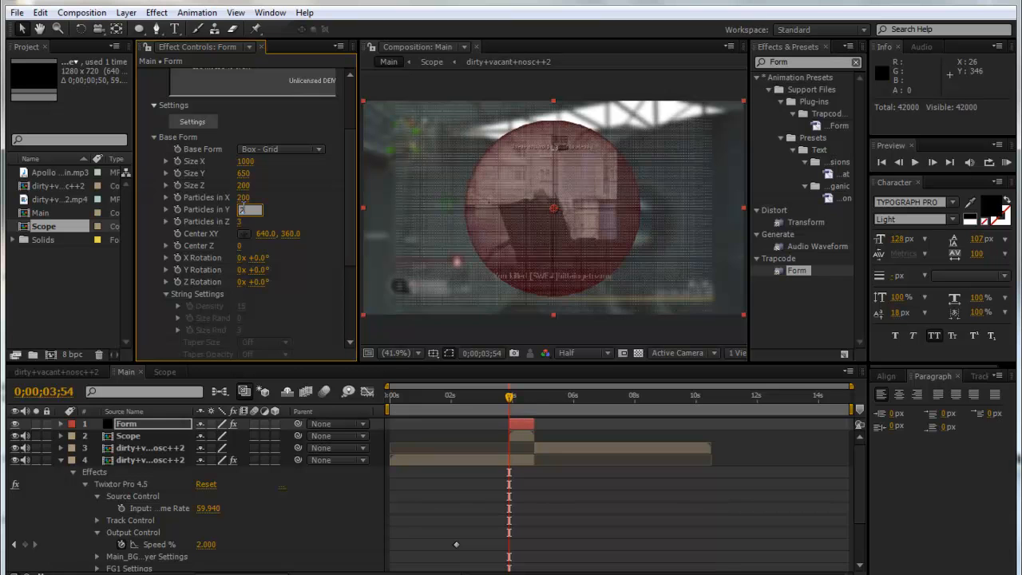
pyautogui.write('200')
pyautogui.press('Return')
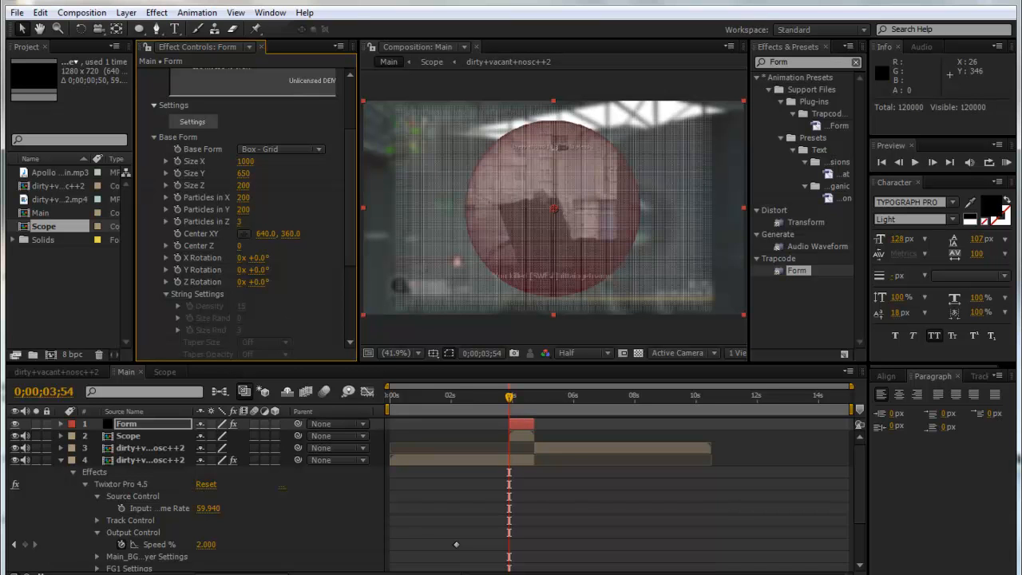
# Orbit the particle grid with a temporary default camera to inspect its depth layers, and delete that camera.
pyautogui.click(126, 12)
pyautogui.moveTo(160, 29)
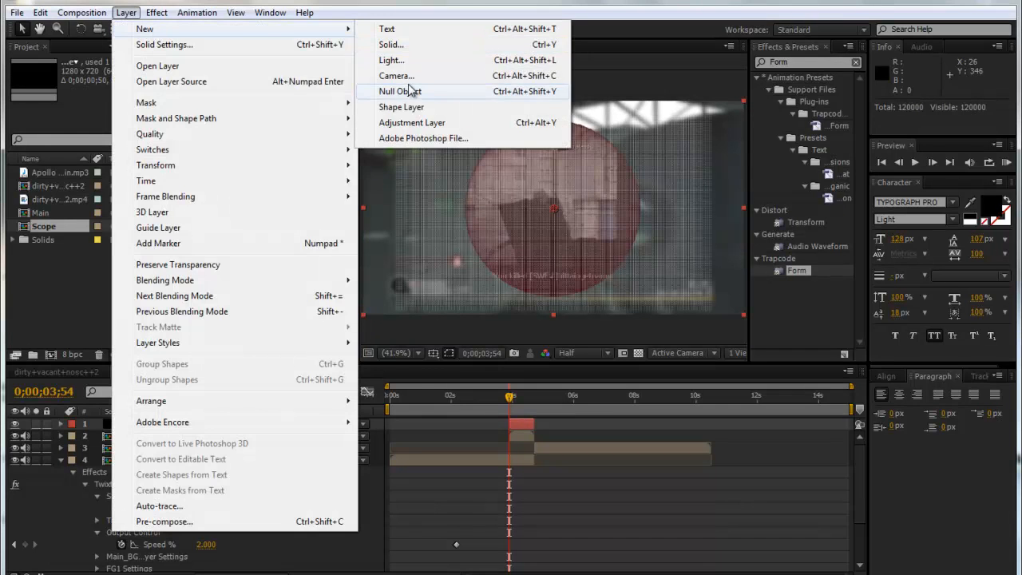
pyautogui.click(408, 79)
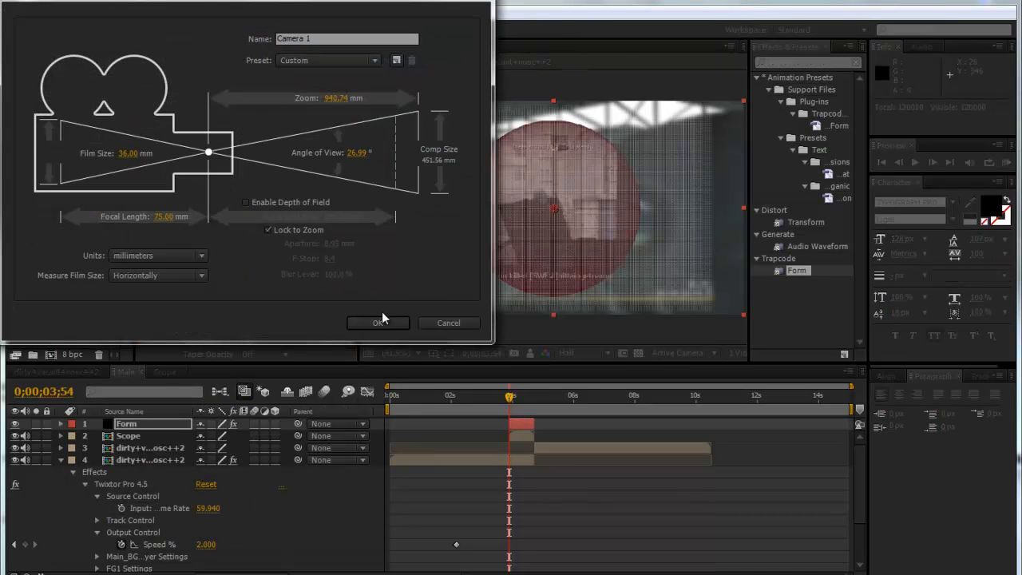
pyautogui.press('Return')
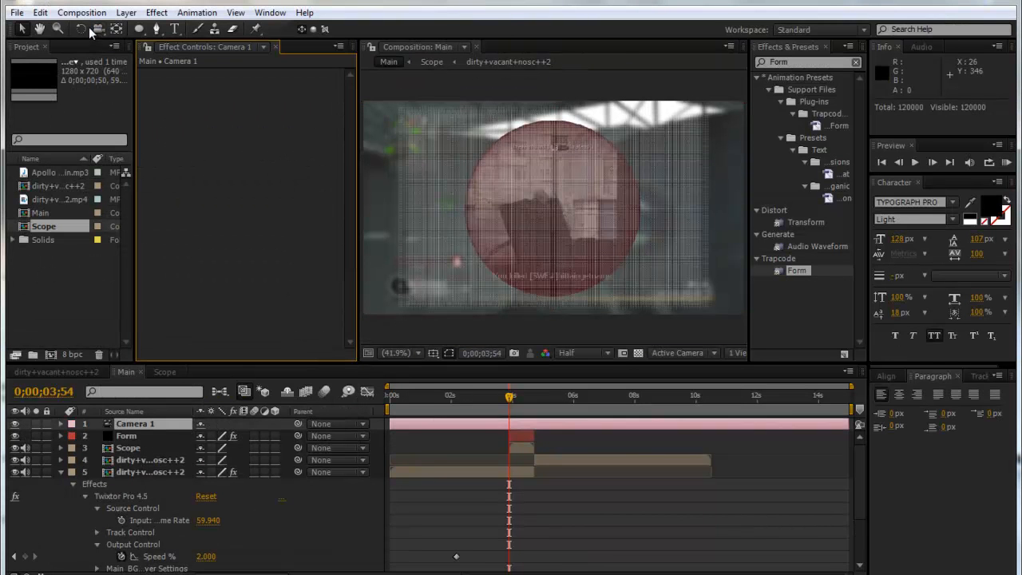
pyautogui.click(104, 31)
pyautogui.click(139, 48)
pyautogui.moveTo(569, 210); pyautogui.dragTo(651, 219)
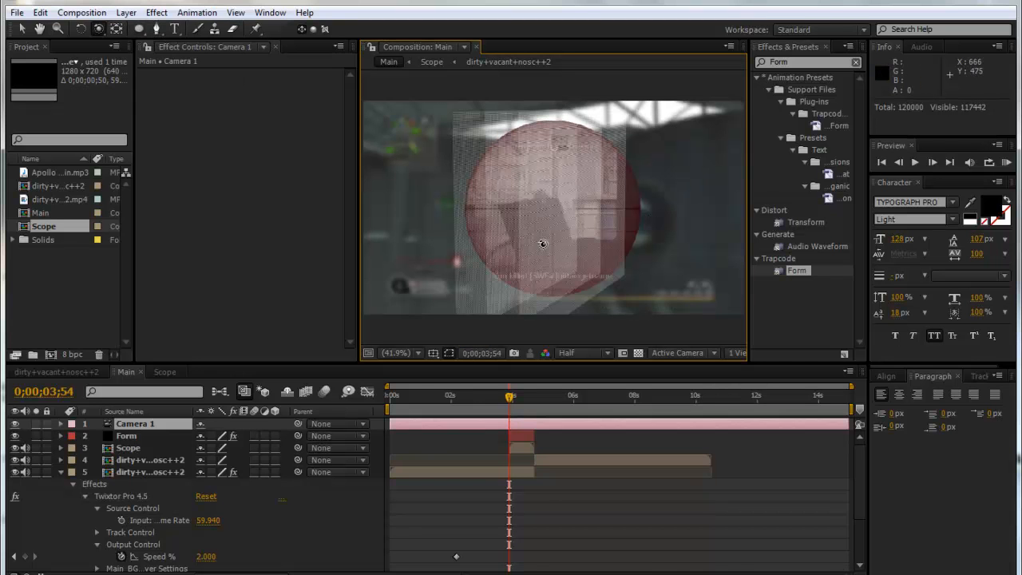
pyautogui.click(152, 424)
pyautogui.press('Delete')
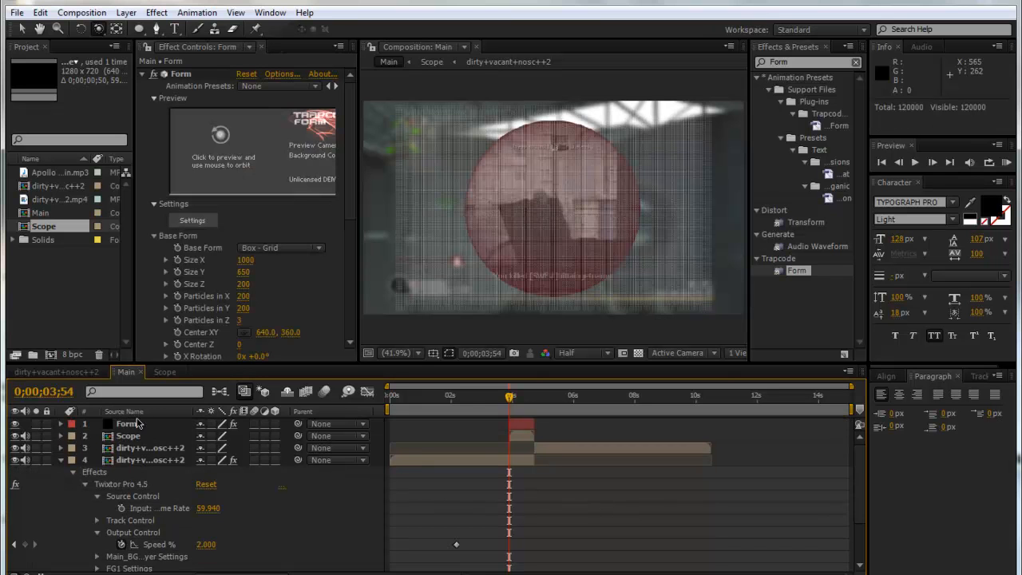
# Set the Form layer's Particles in Z to 1 and collapse the Base Form settings.
pyautogui.click(137, 423)
pyautogui.click(239, 320)
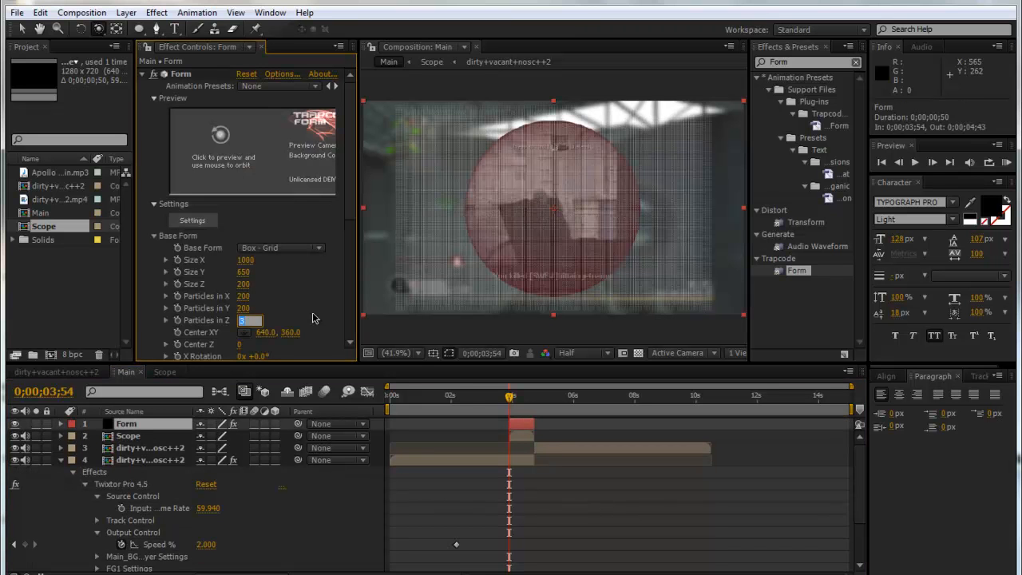
pyautogui.write('1')
pyautogui.press('Return')
pyautogui.moveTo(348, 153); pyautogui.dragTo(350, 213)
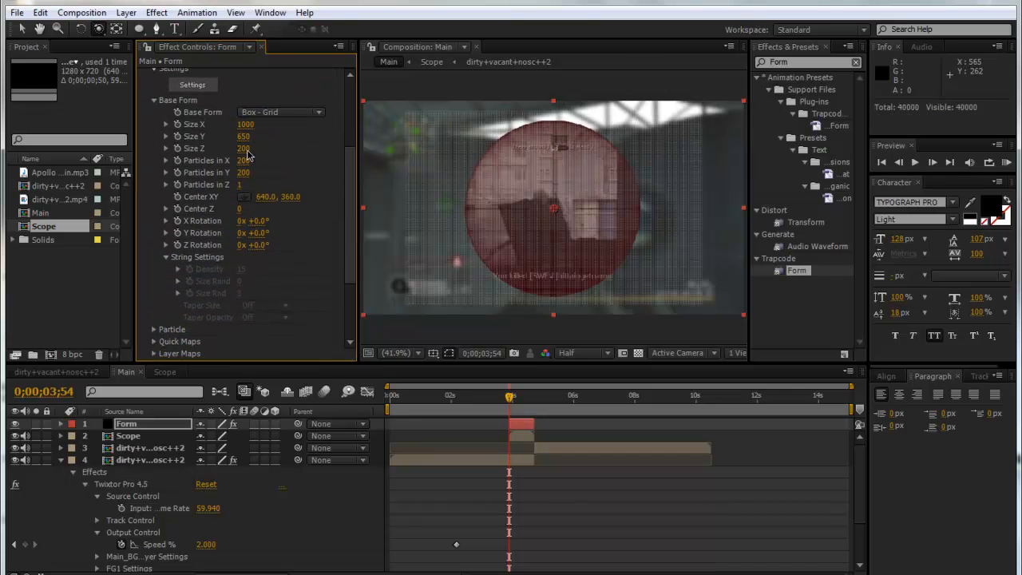
pyautogui.click(153, 101)
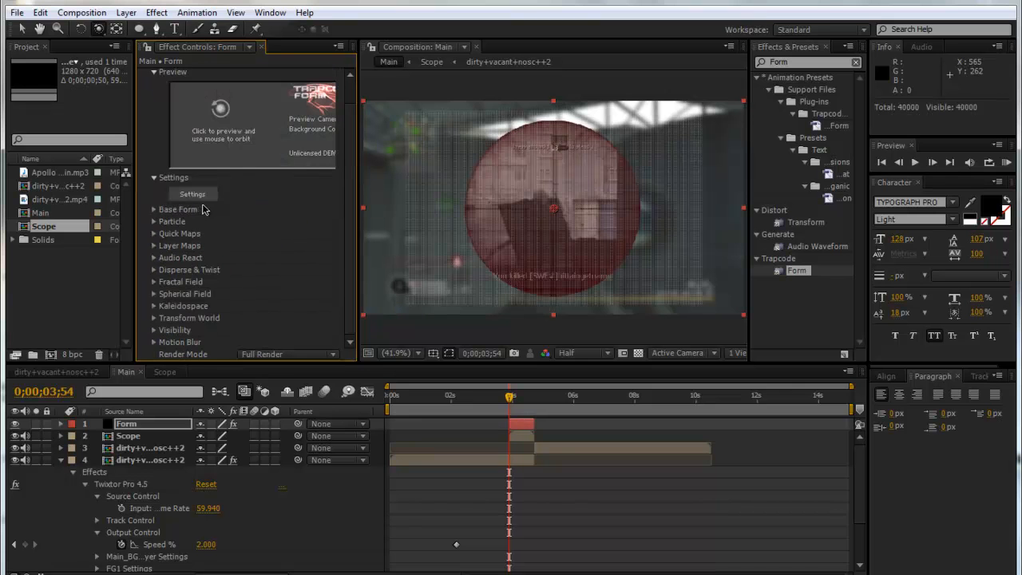
# Expand Form's Audio React settings and collapse the bottom footage layer's properties in the timeline.
pyautogui.click(153, 258)
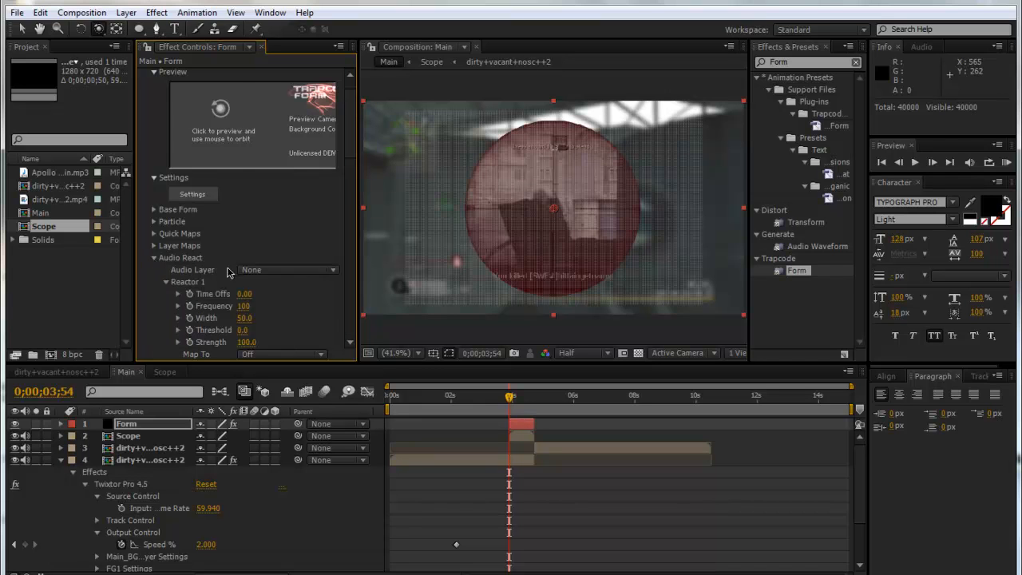
pyautogui.click(60, 461)
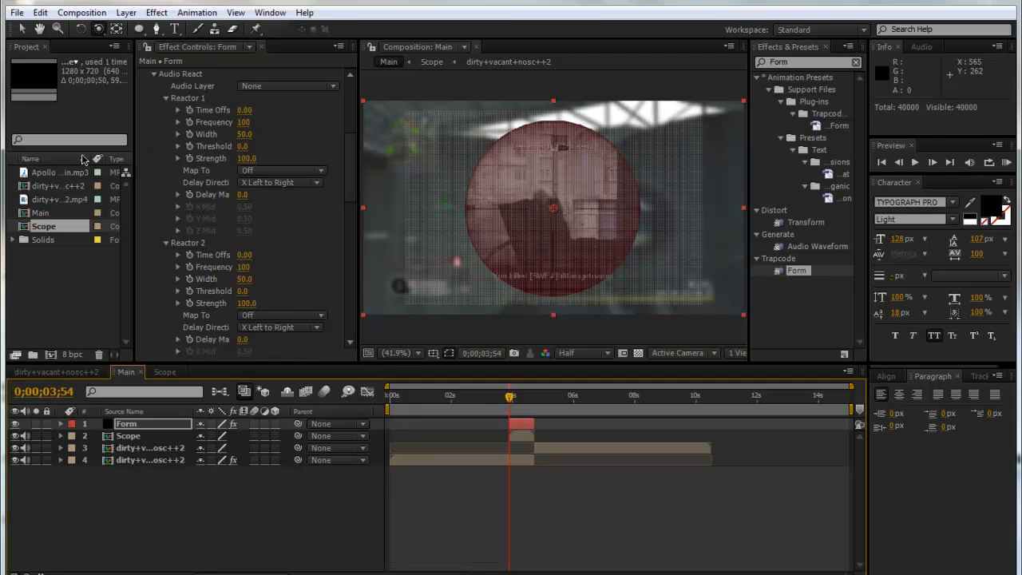
pyautogui.scroll(4, 215, 192)
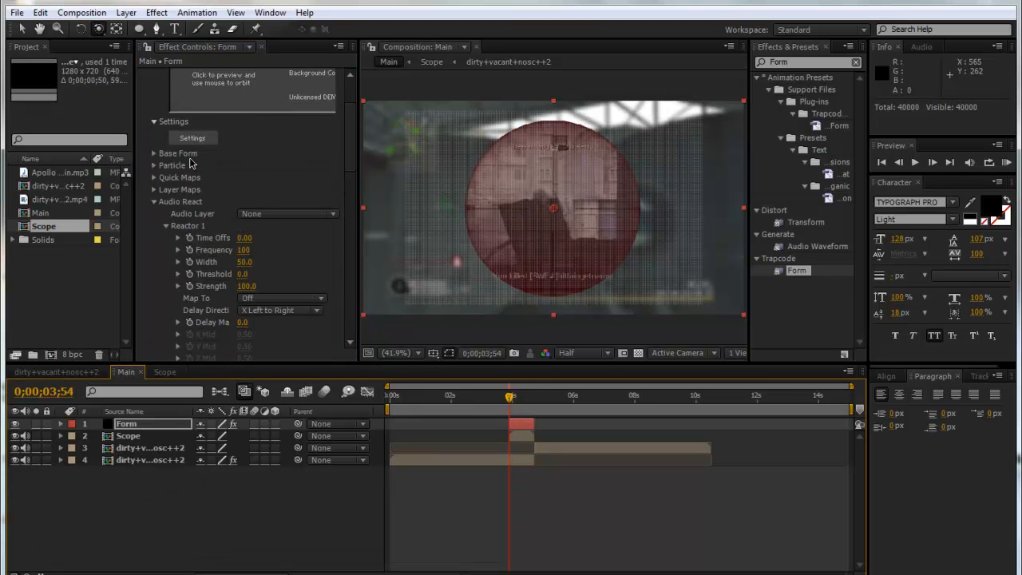
# Set Form's particle Sphere Feather to 10 and particle Size to 2.
pyautogui.click(154, 166)
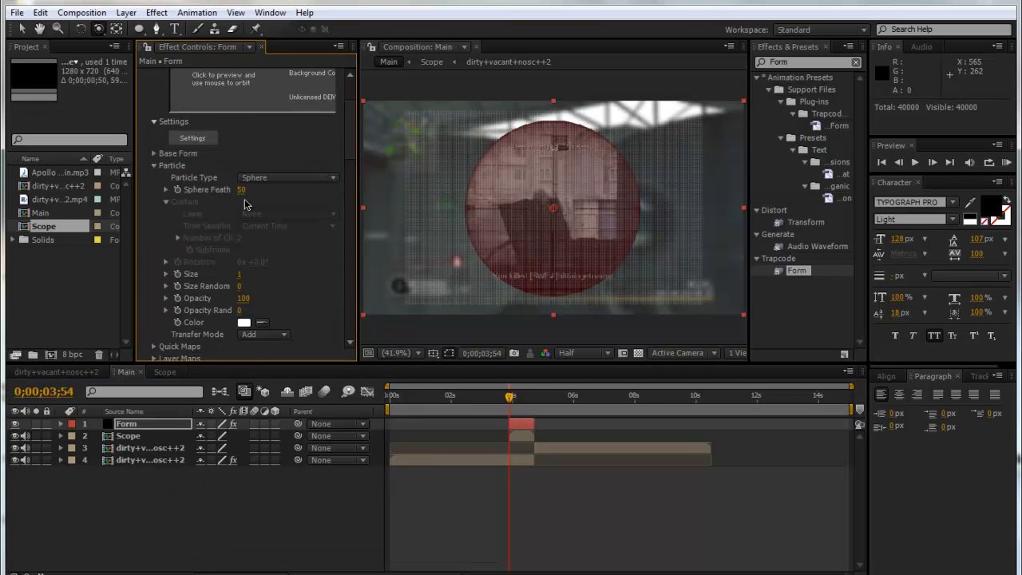
pyautogui.write('1')
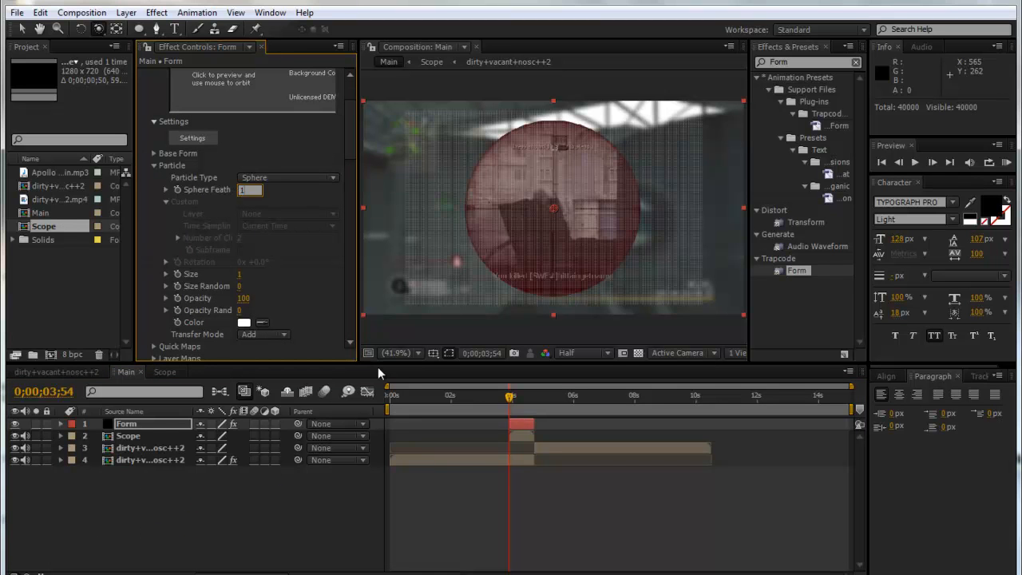
pyautogui.write('0')
pyautogui.press('Return')
pyautogui.click(240, 226)
pyautogui.write('2')
pyautogui.press('Return')
# Set Form's particle Size Random and Opacity Random to 25 each.
pyautogui.click(240, 238)
pyautogui.press('Return')
pyautogui.click(241, 262)
pyautogui.press('Return')
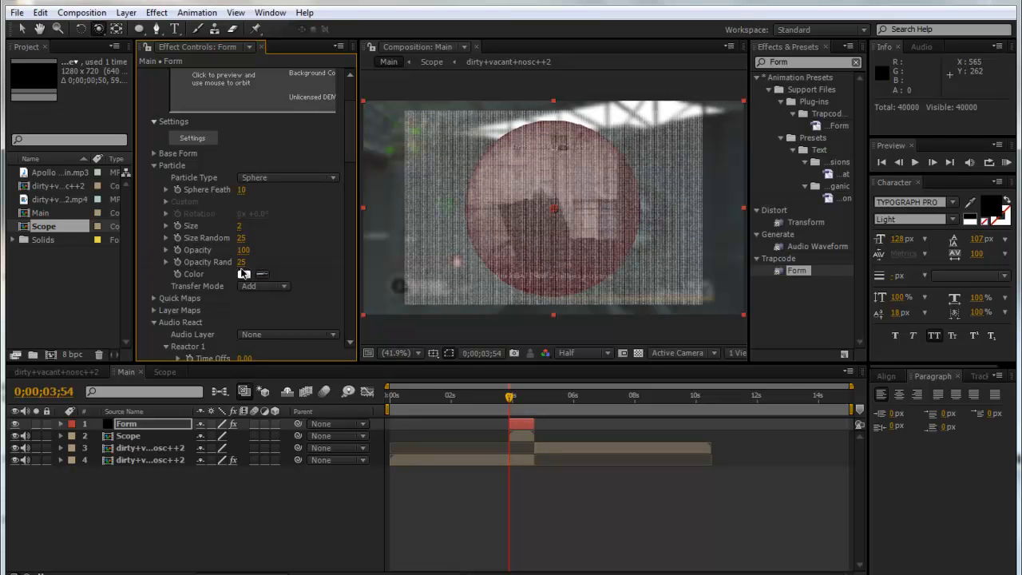
# Change Form's particle color to the bright blue 00D2FF.
pyautogui.click(246, 275)
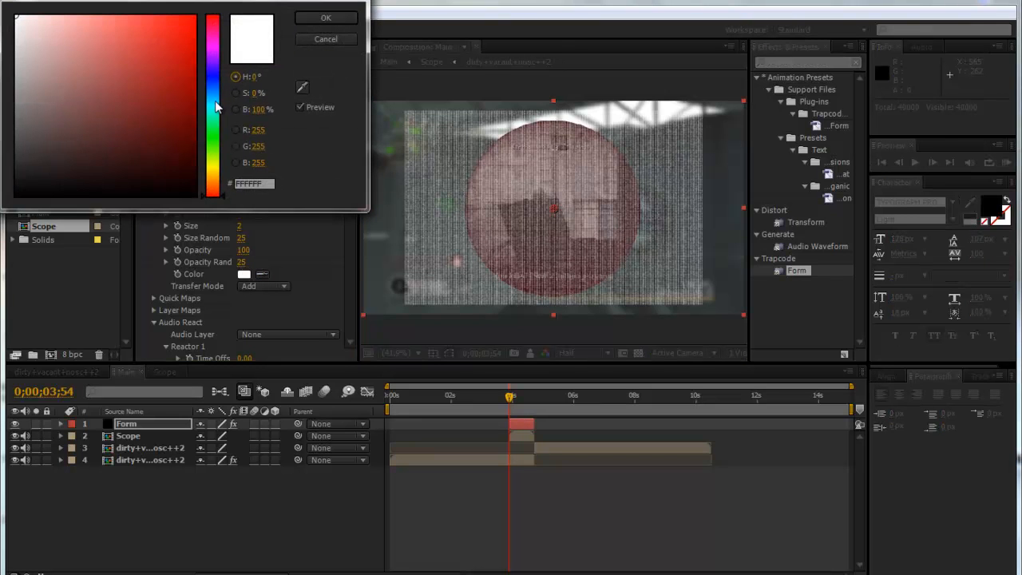
pyautogui.click(216, 104)
pyautogui.moveTo(183, 29); pyautogui.dragTo(197, 15)
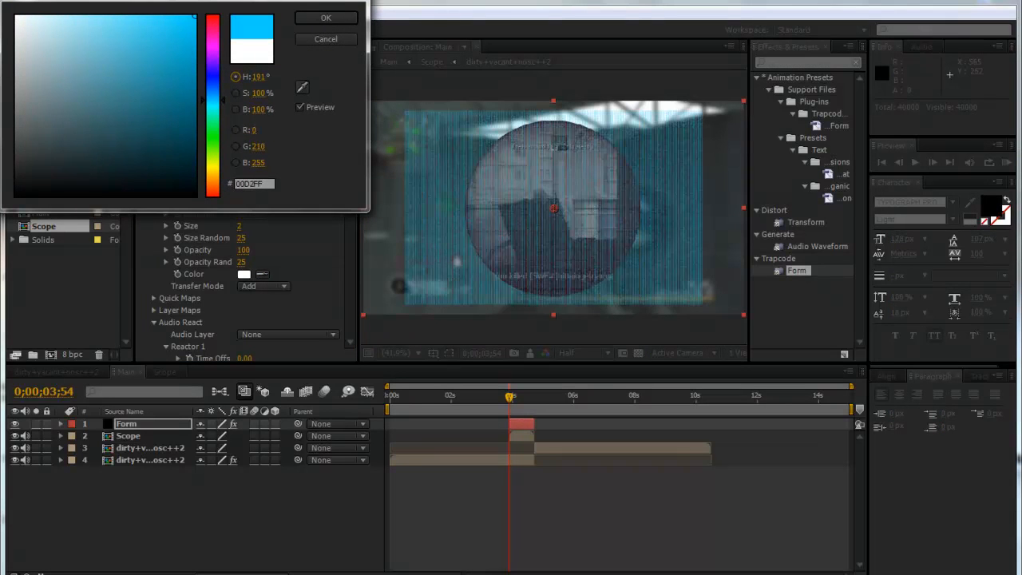
pyautogui.click(324, 22)
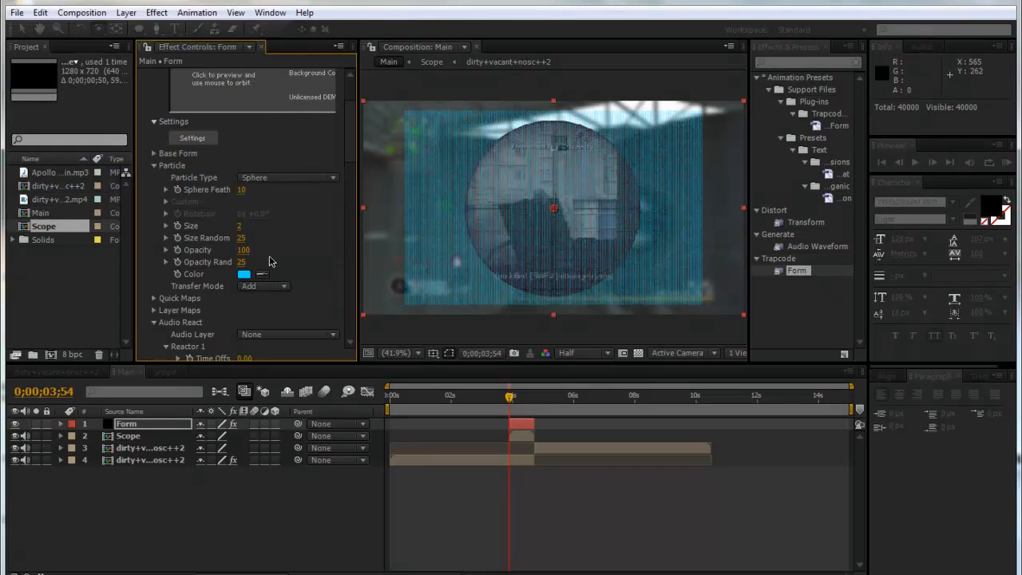
# Add Apollo Brown - Warm Rain.mp3 as Main's bottom layer with its waveform shown, and shift it to start at about -0;00;36;11.
pyautogui.scroll(-2, 242, 145)
pyautogui.scroll(-1, 240, 149)
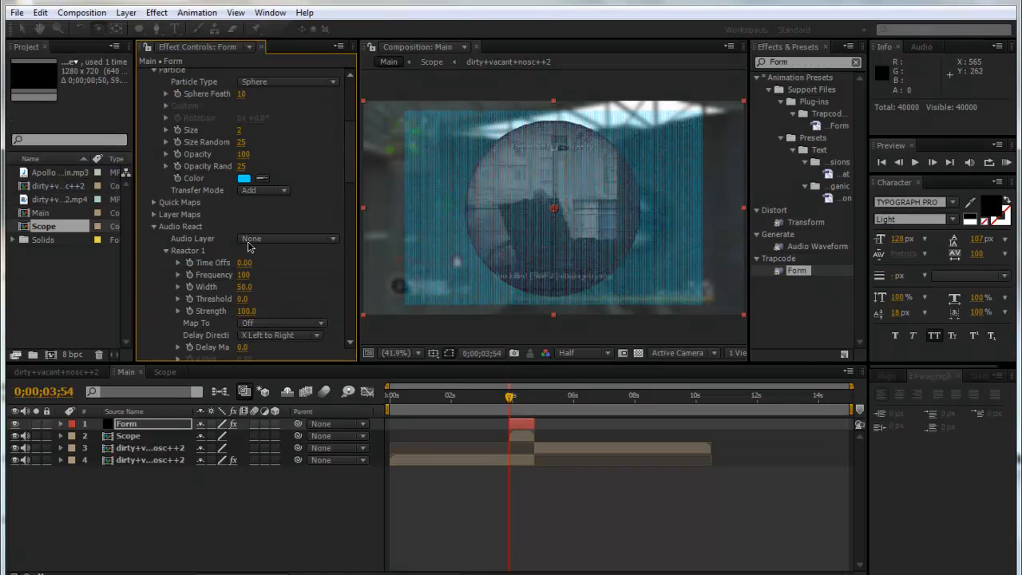
pyautogui.moveTo(50, 177); pyautogui.dragTo(407, 434)
pyautogui.press('l')
pyautogui.press('l')
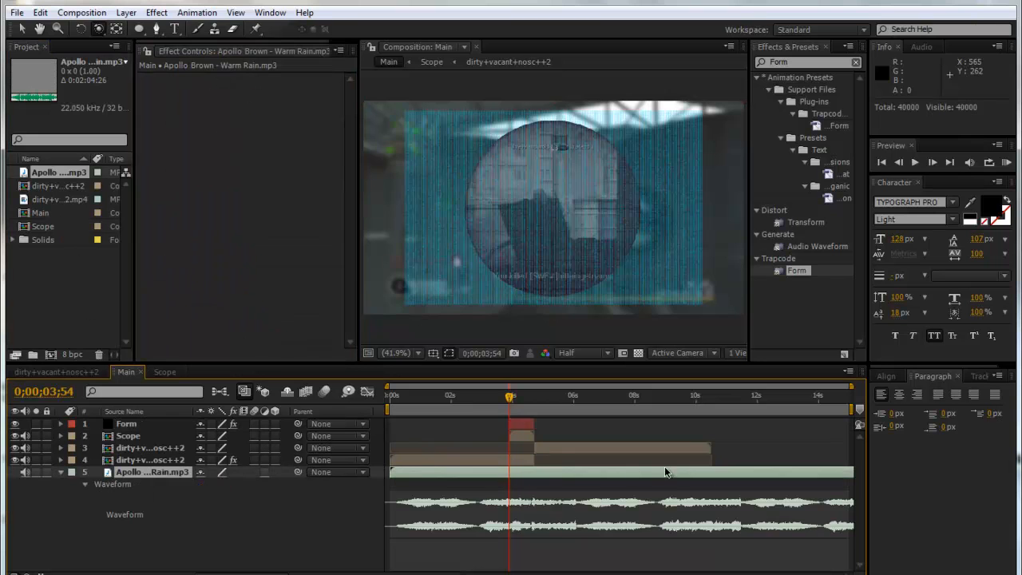
pyautogui.moveTo(830, 476); pyautogui.dragTo(386, 477)
pyautogui.moveTo(814, 476); pyautogui.dragTo(551, 471)
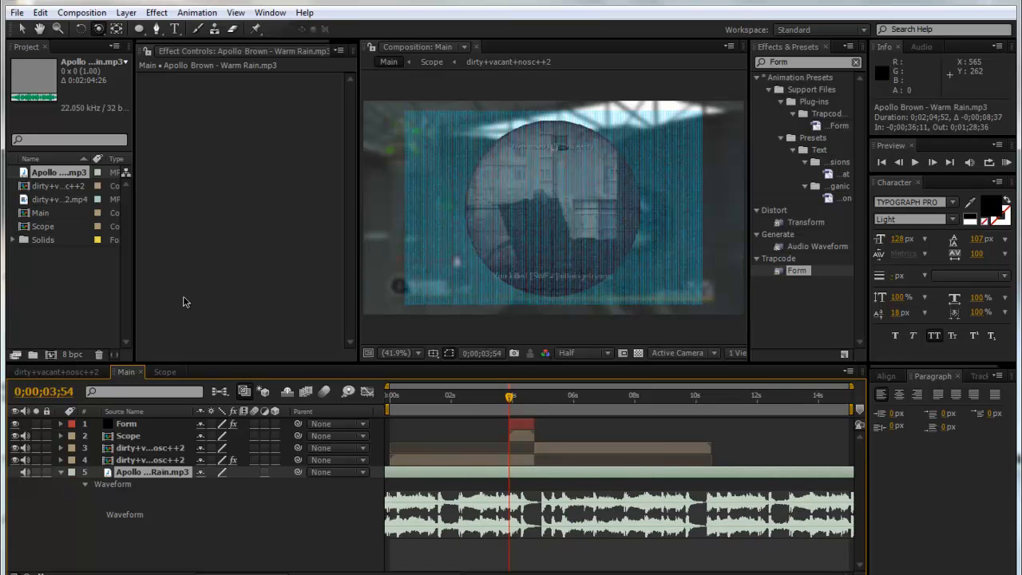
# Assign Apollo Brown - Warm Rain.mp3 as the Audio Layer in Form's Audio React settings.
pyautogui.click(136, 424)
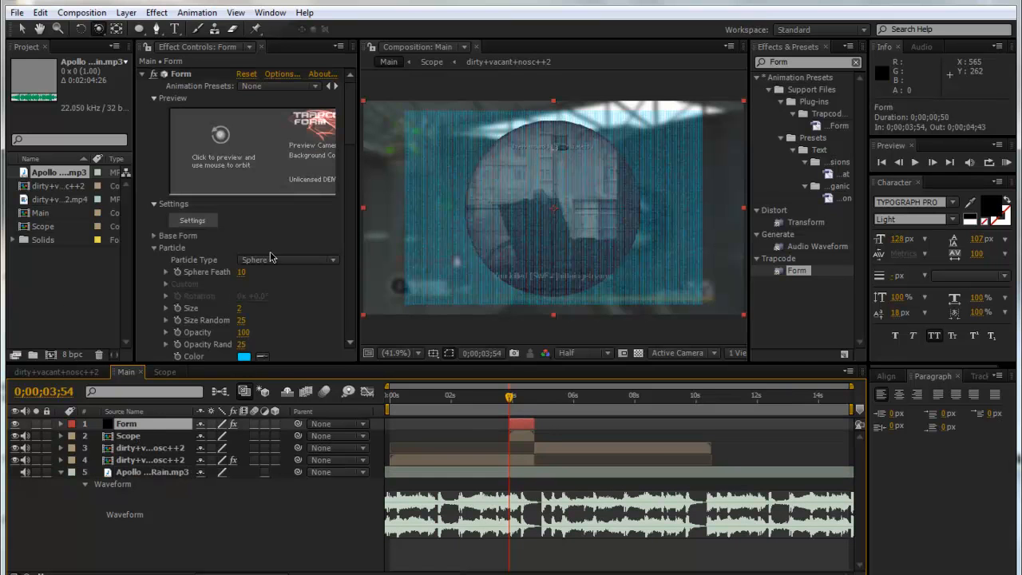
pyautogui.scroll(-5, 267, 263)
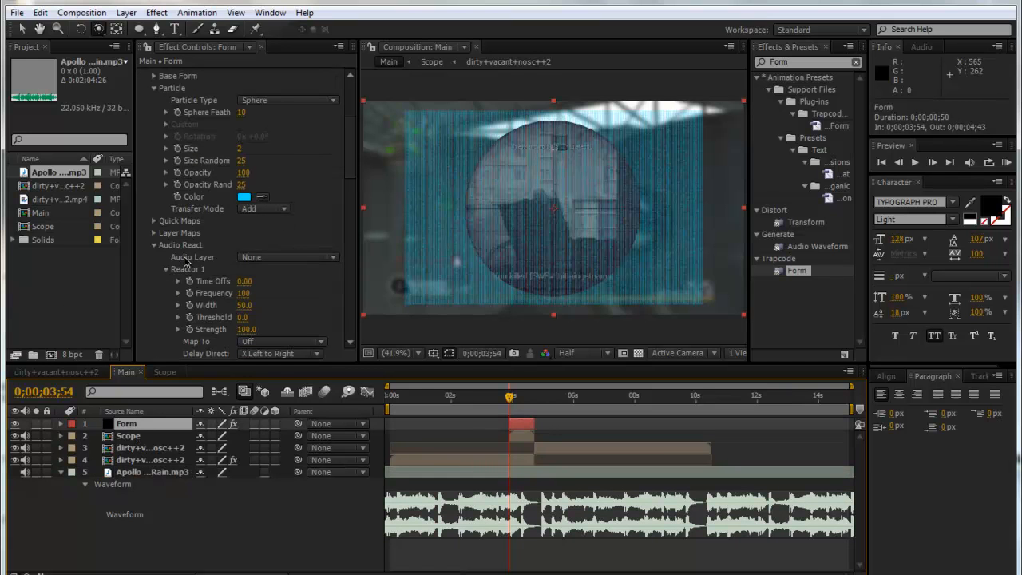
pyautogui.click(287, 257)
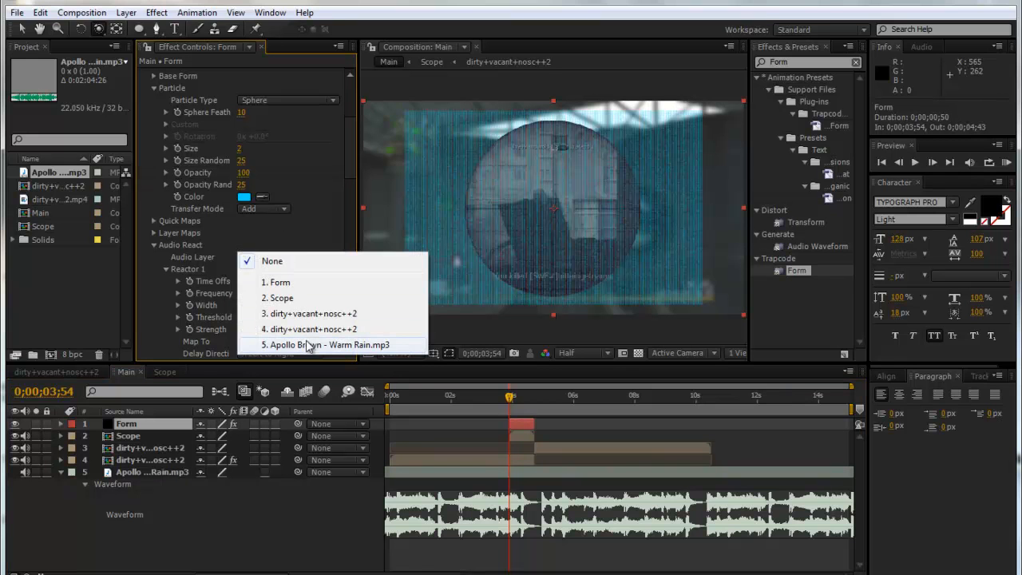
pyautogui.click(313, 345)
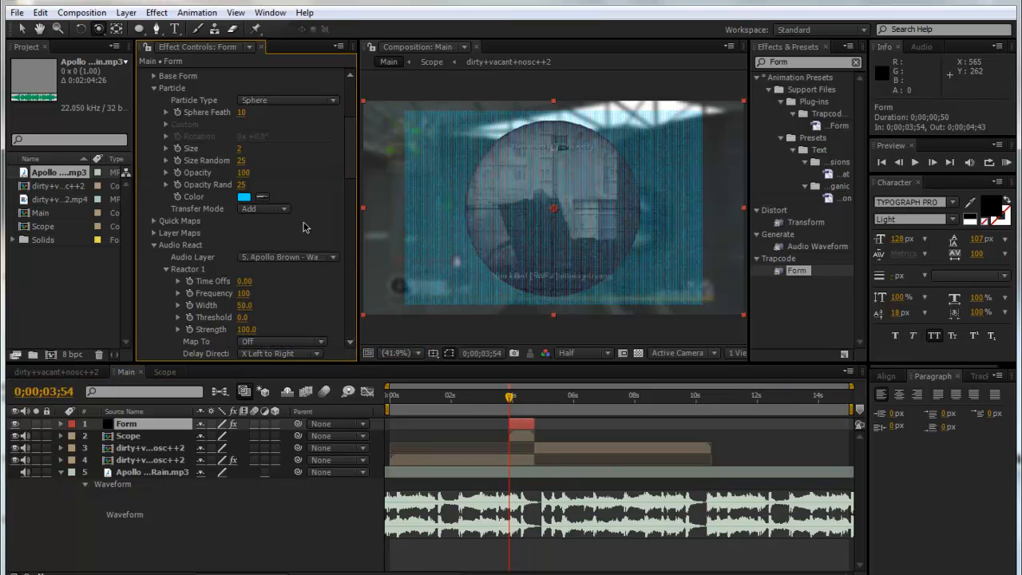
# Map Reactor 1 in Form's Audio React settings to Disperse with a Strength of 50.
pyautogui.moveTo(349, 149)
pyautogui.mouseDown()
pyautogui.moveTo(347, 216)
pyautogui.moveTo(340, 167)
pyautogui.mouseUp()
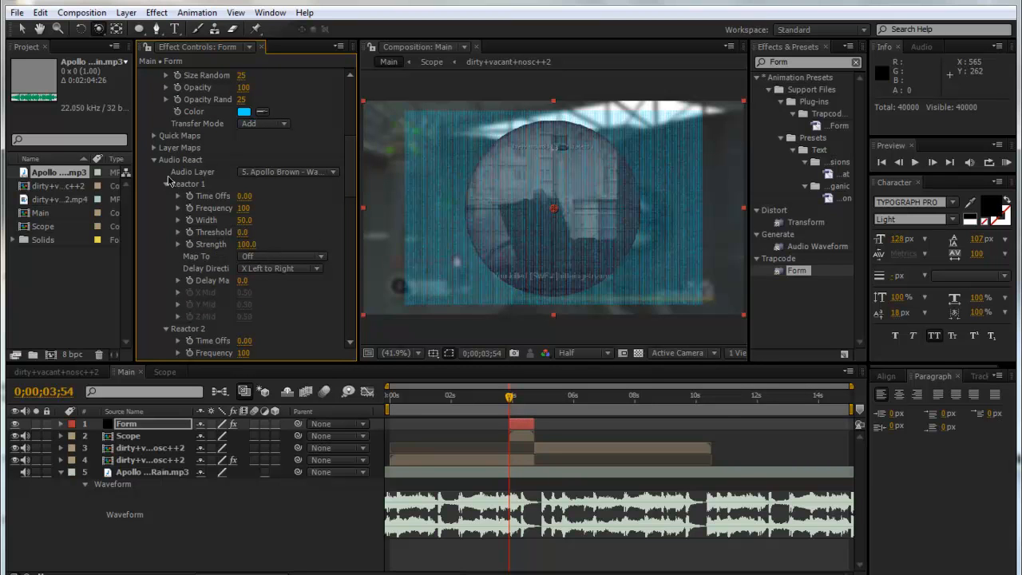
pyautogui.click(264, 258)
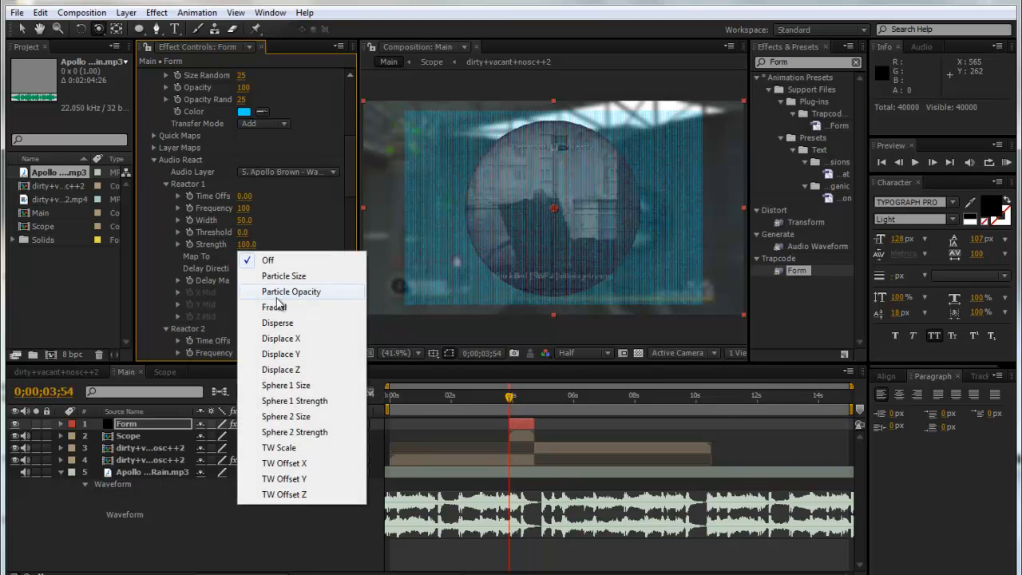
pyautogui.click(279, 323)
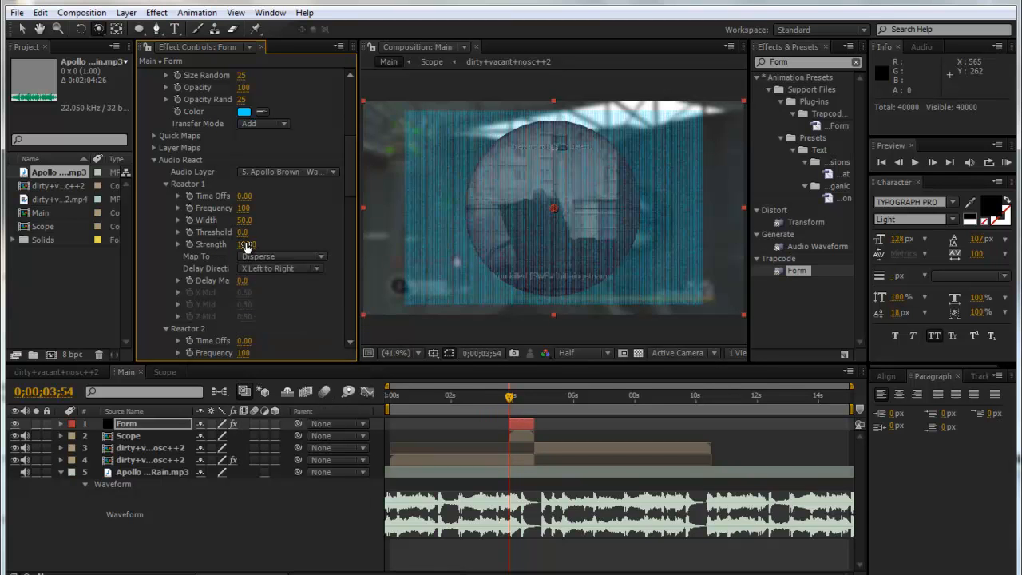
pyautogui.click(245, 244)
pyautogui.press('Return')
# Map Reactor 2 in Form's Audio React settings to Displace X with a Strength of 25.
pyautogui.moveTo(355, 157); pyautogui.dragTo(351, 186)
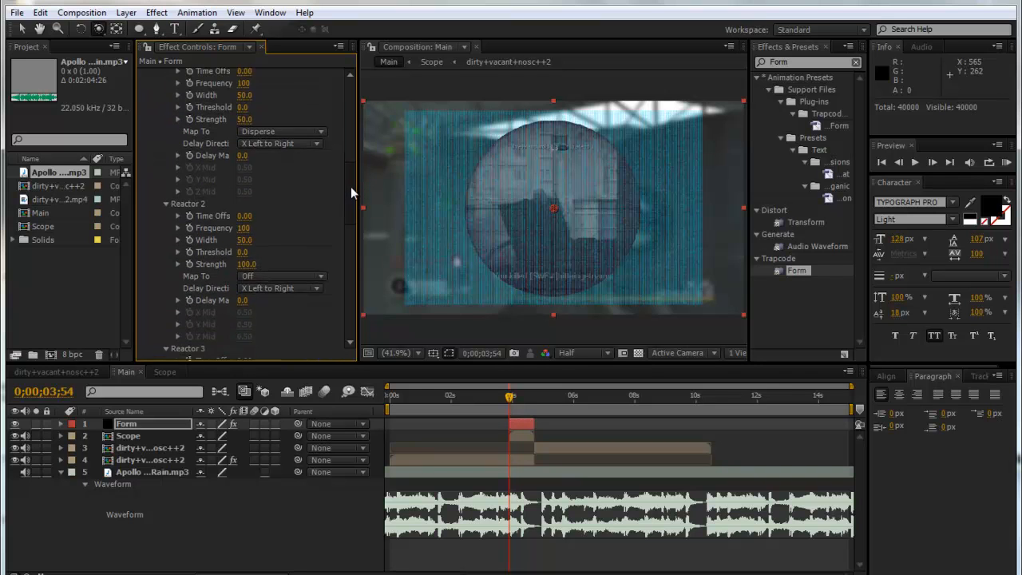
pyautogui.click(284, 275)
pyautogui.click(288, 355)
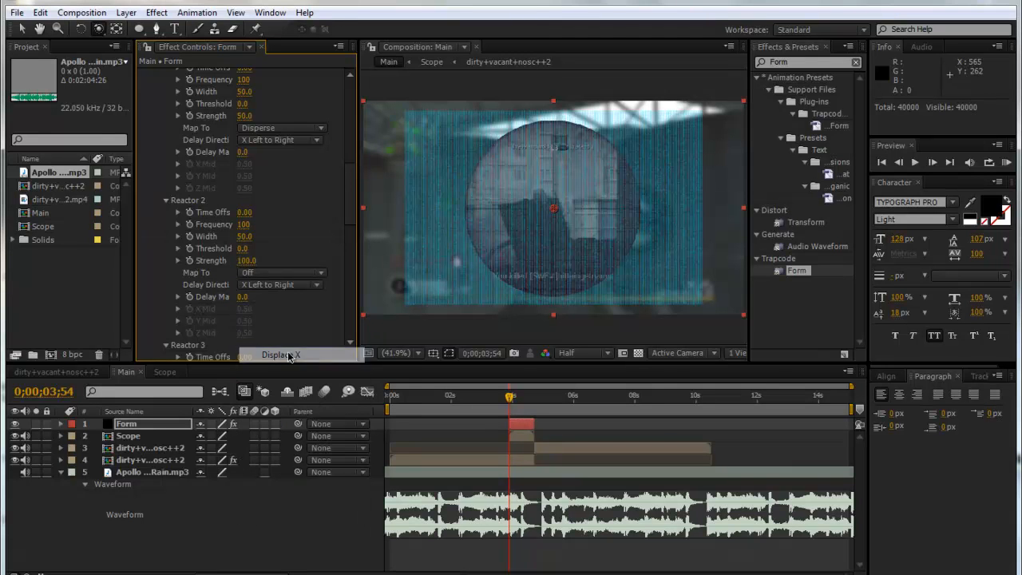
pyautogui.click(248, 261)
pyautogui.write('25')
pyautogui.press('Return')
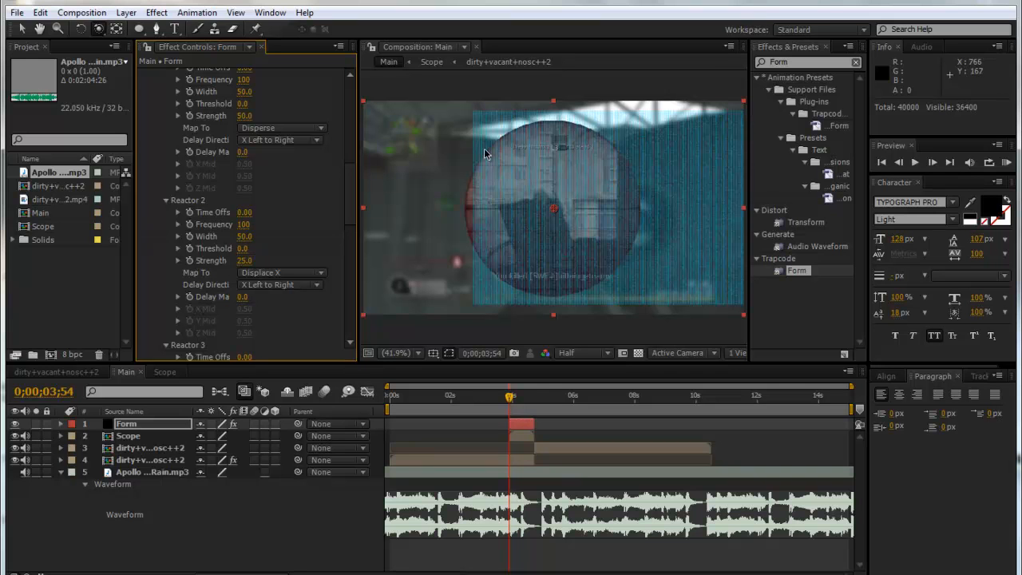
# Set Disperse to 22 in Form's Disperse & Twist settings.
pyautogui.moveTo(348, 178); pyautogui.dragTo(340, 288)
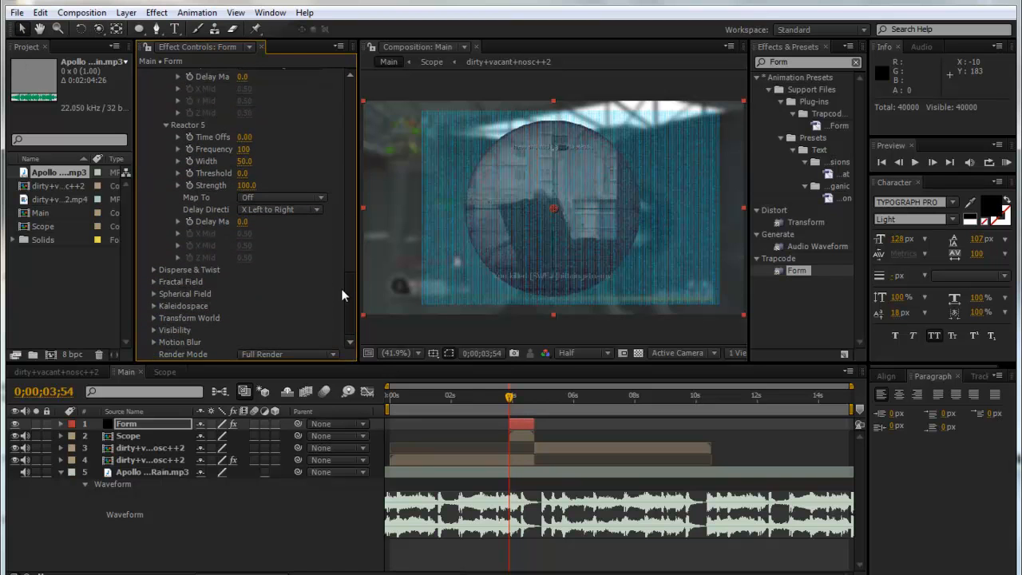
pyautogui.click(154, 271)
pyautogui.click(241, 283)
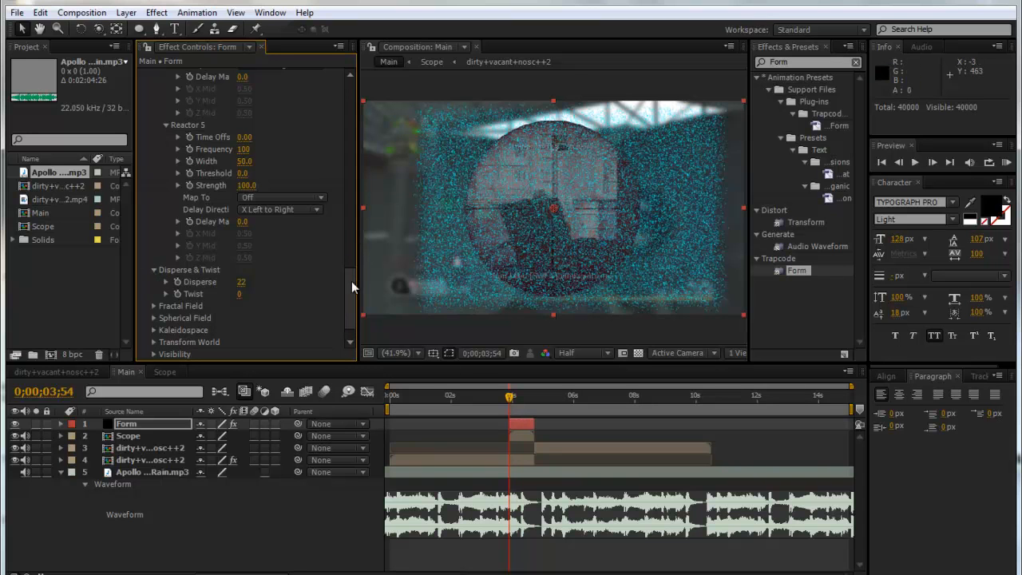
# Set the XYZ-linked Displace in Form's Fractal Field to 180.
pyautogui.moveTo(353, 276); pyautogui.dragTo(352, 298)
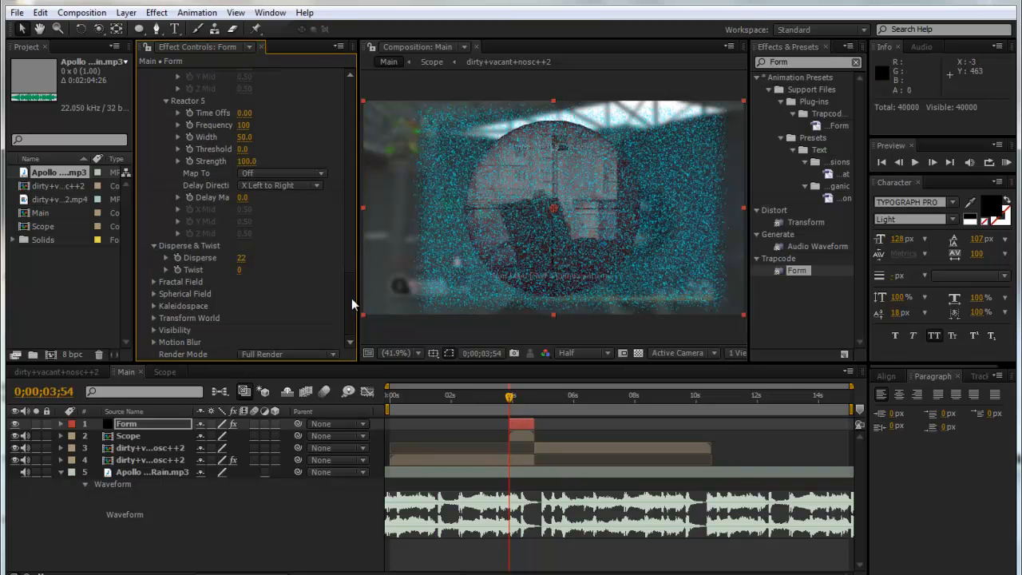
pyautogui.click(155, 283)
pyautogui.scroll(1, 276, 165)
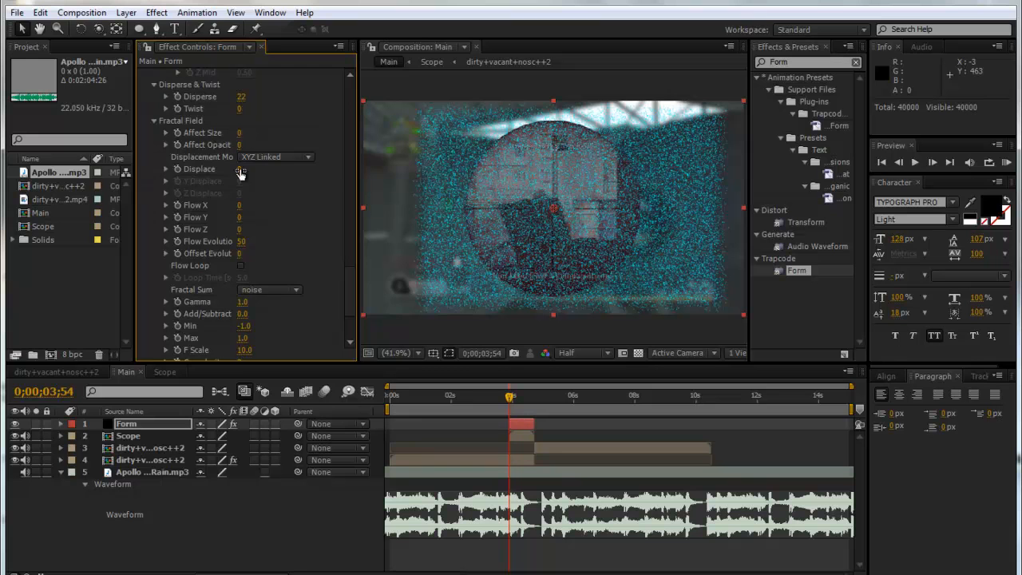
pyautogui.click(242, 170)
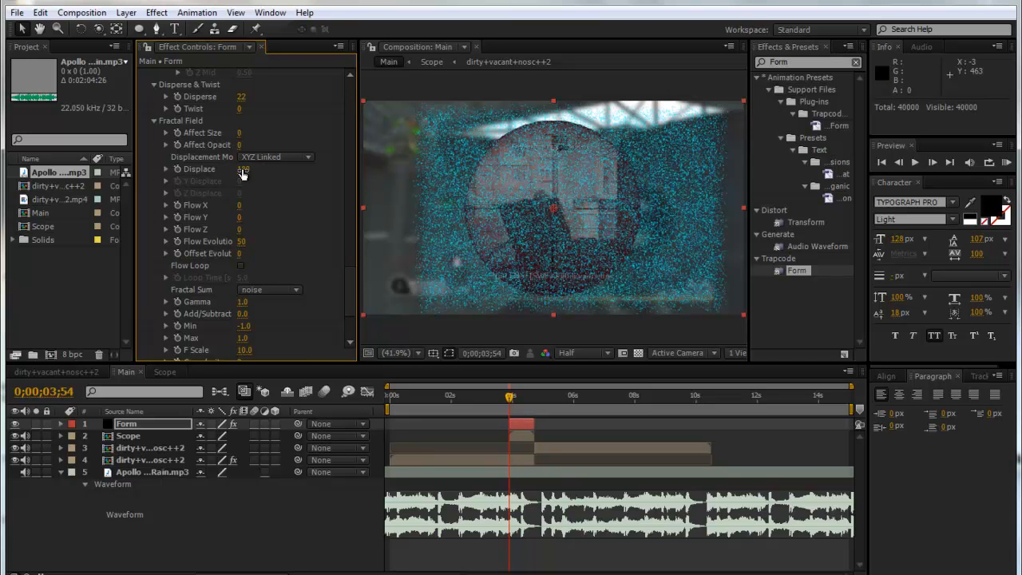
pyautogui.press('Return')
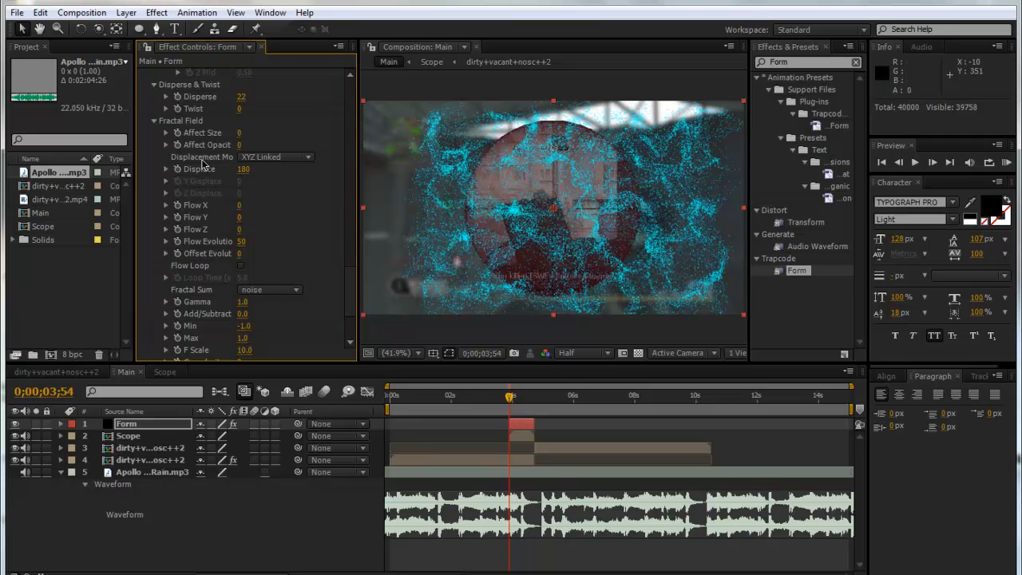
pyautogui.click(155, 122)
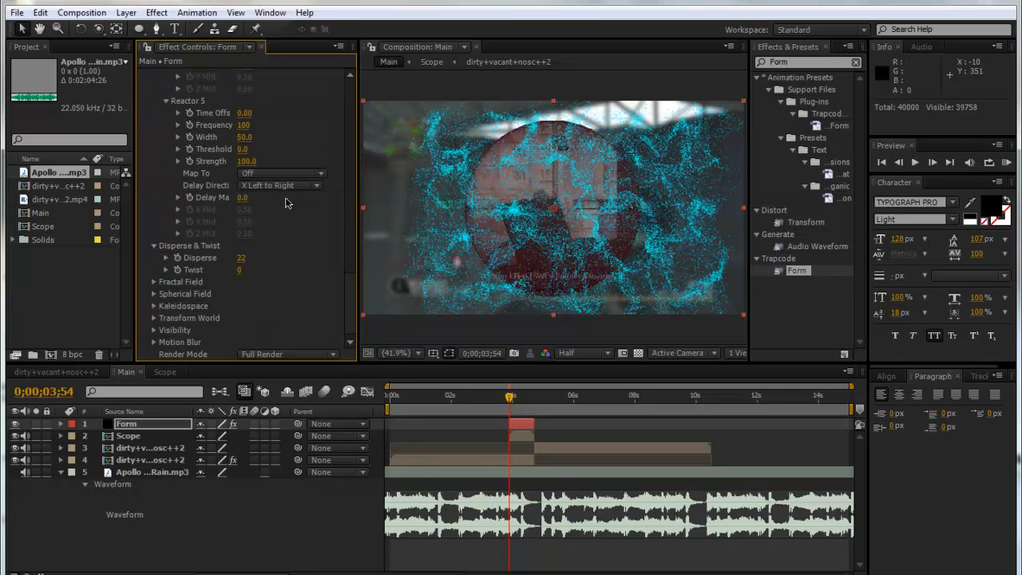
# Solo the Form layer and set Sphere 1's Strength to 100 in its Spherical Field settings.
pyautogui.scroll(9, 269, 226)
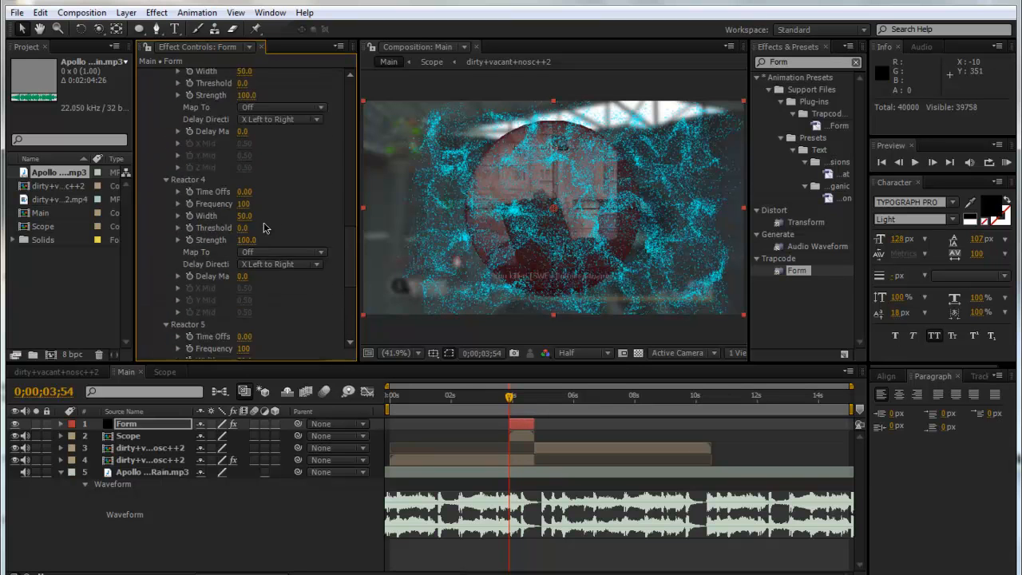
pyautogui.scroll(-9, 281, 199)
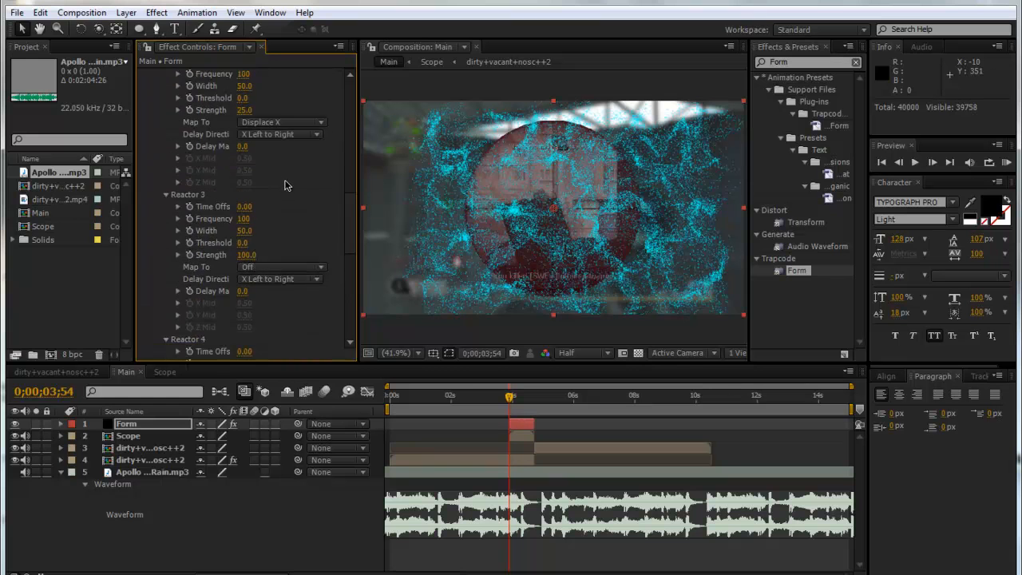
pyautogui.click(36, 424)
pyautogui.scroll(-5, 287, 204)
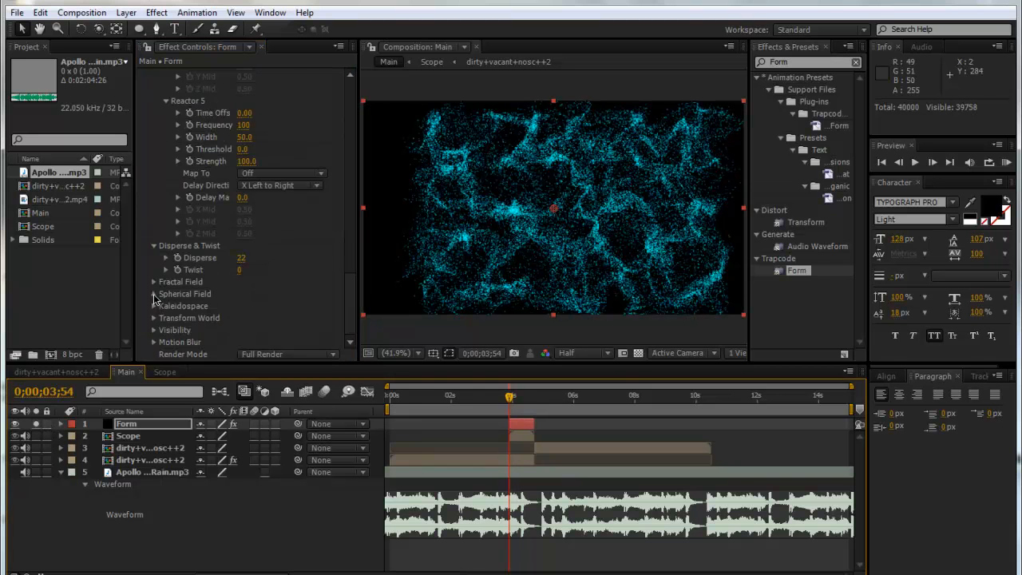
pyautogui.click(154, 294)
pyautogui.scroll(-3, 281, 225)
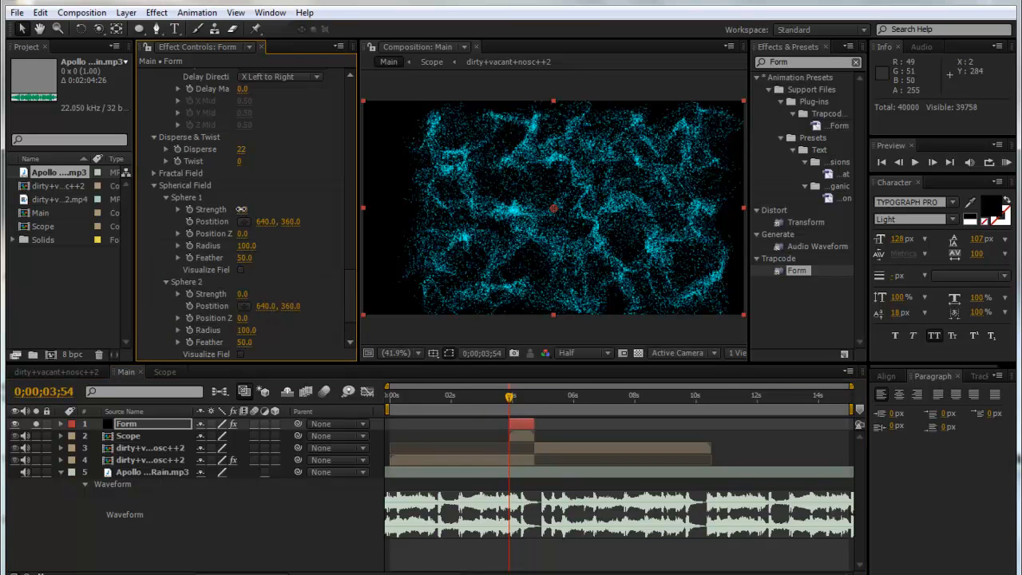
pyautogui.moveTo(505, 216); pyautogui.dragTo(535, 216)
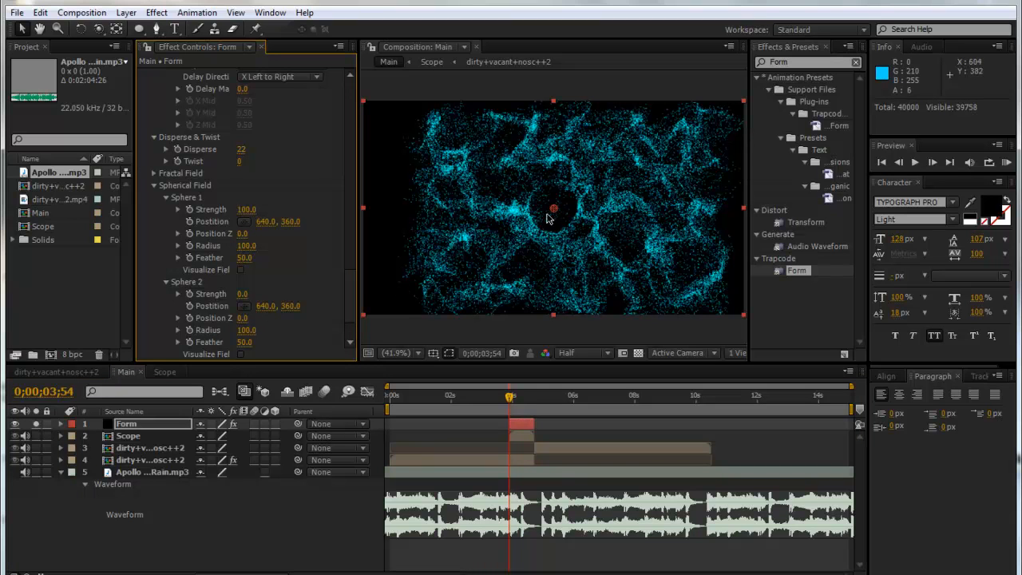
# Give Sphere 1 in Form's Spherical Field a Feather of 0 and a Radius of 288.
pyautogui.moveTo(137, 251); pyautogui.dragTo(3, 249)
pyautogui.click(247, 246)
pyautogui.write('288')
pyautogui.press('Return')
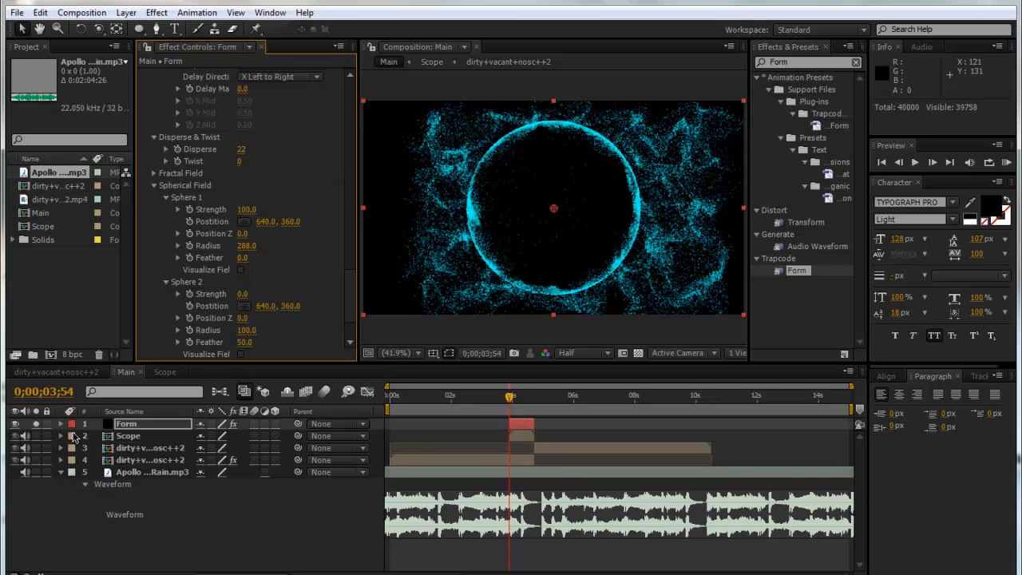
# Unsolo Form and move it directly beneath the Scope layer, with the current time at 0;00;04;20.
pyautogui.click(35, 424)
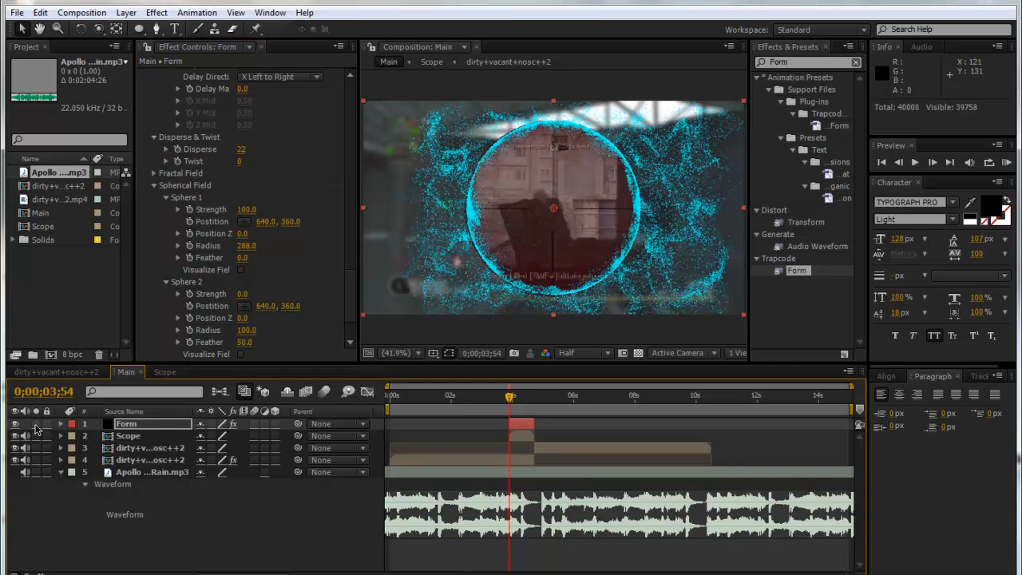
pyautogui.moveTo(130, 429); pyautogui.dragTo(130, 444)
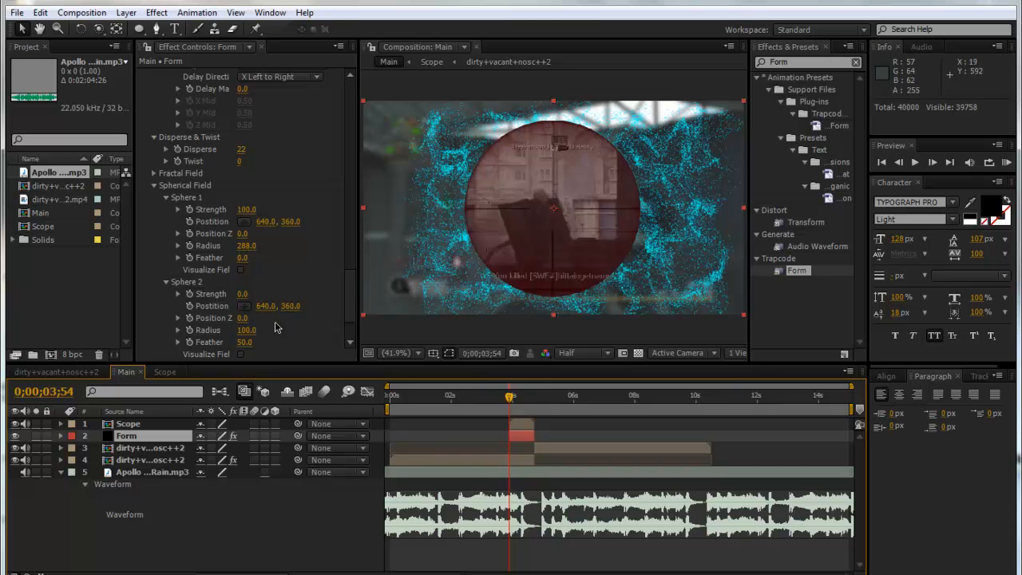
pyautogui.moveTo(508, 395); pyautogui.dragTo(522, 407)
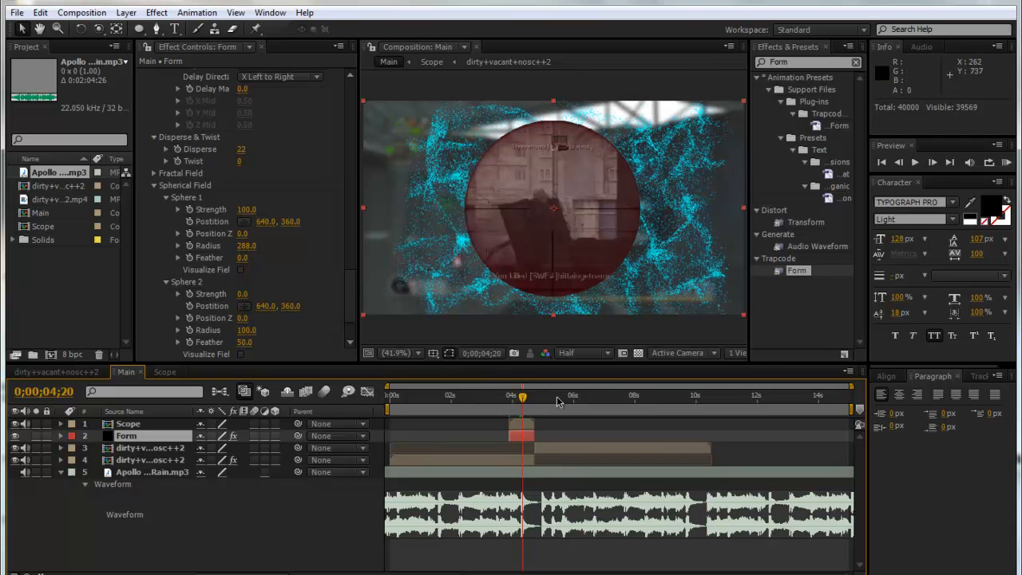
# Create a 1280 x 720 px black solid named Track Matte in the Main composition.
pyautogui.click(126, 13)
pyautogui.moveTo(155, 32)
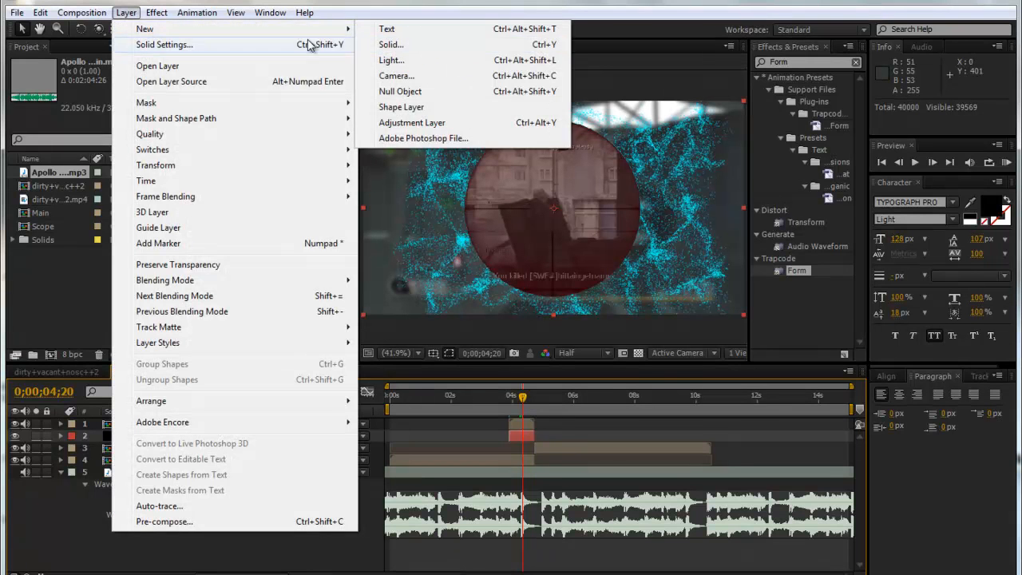
pyautogui.click(447, 45)
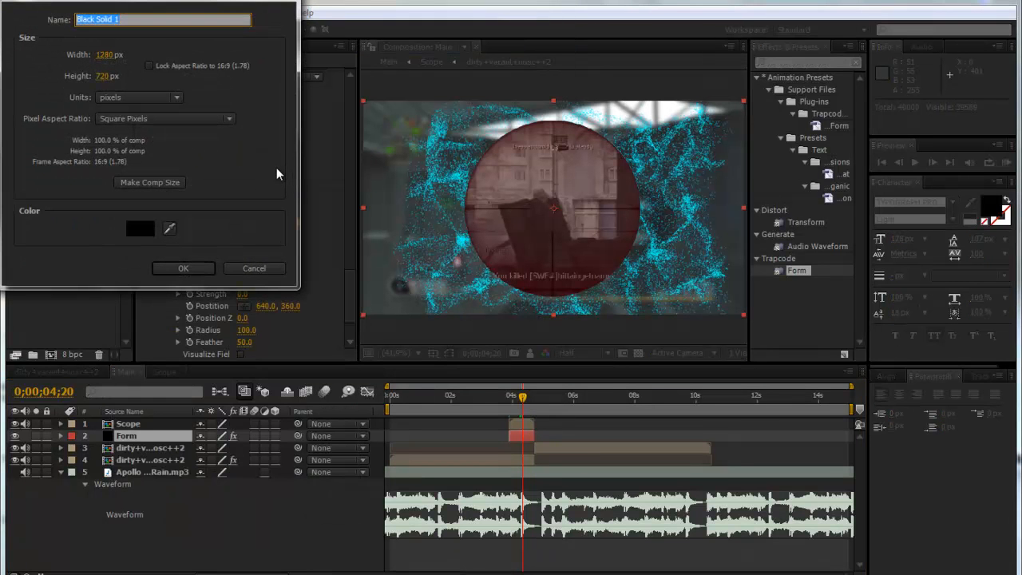
pyautogui.write('Track Matte')
pyautogui.press('Return')
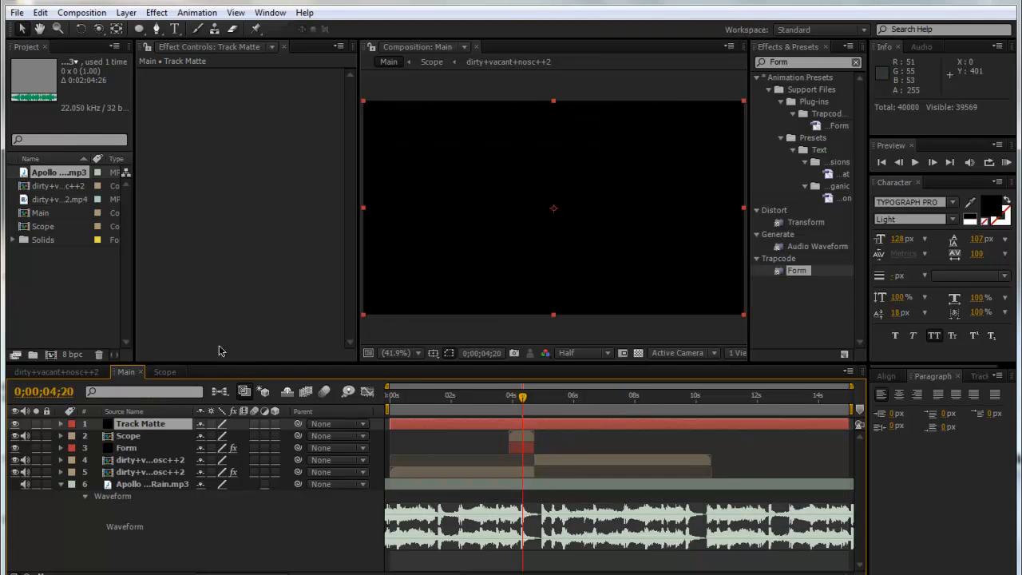
# Hide the Track Matte solid and draw a circular mask about 800 px wide on it, centred on the scope.
pyautogui.moveTo(139, 30); pyautogui.dragTo(239, 60)
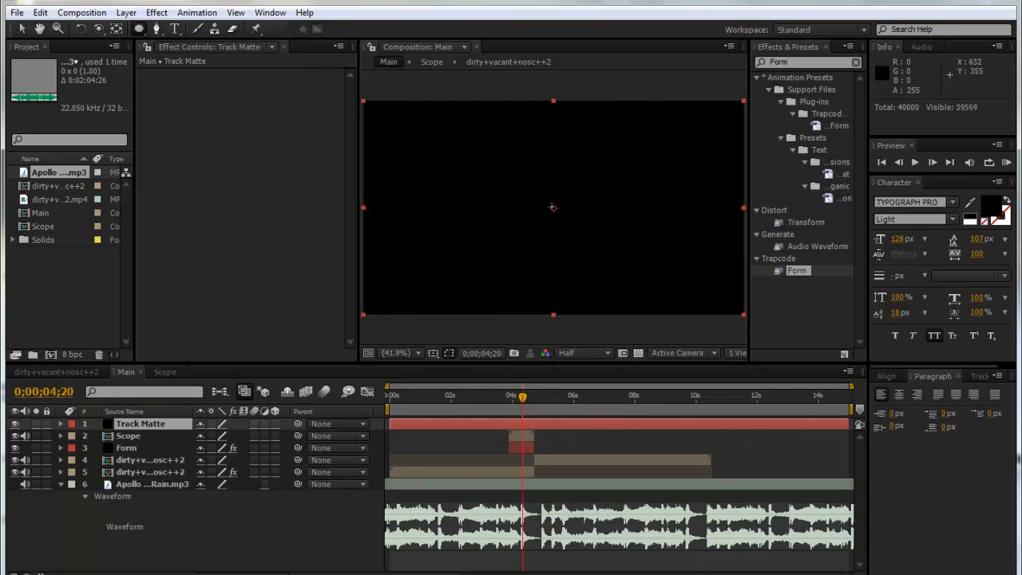
pyautogui.click(23, 420)
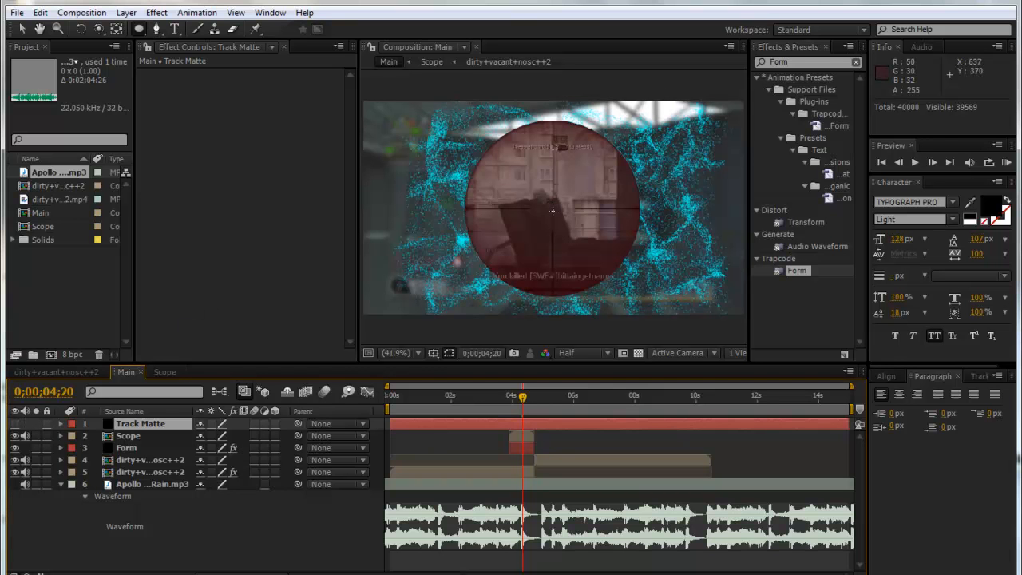
pyautogui.moveTo(551, 210); pyautogui.dragTo(671, 211)
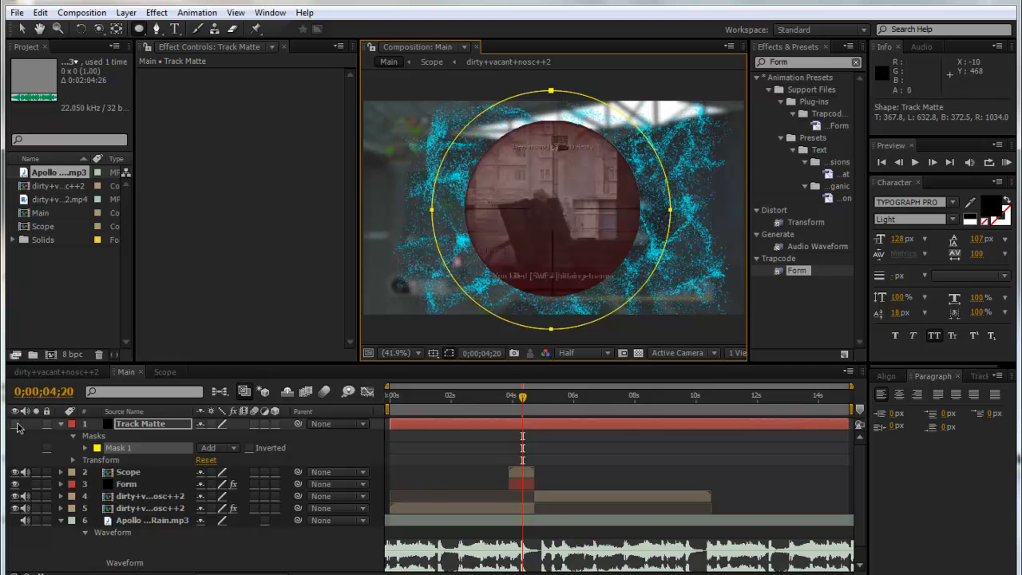
# Place Track Matte directly above Form and set Form's track matte to Alpha Matte "Track Matte".
pyautogui.moveTo(134, 425); pyautogui.dragTo(156, 482)
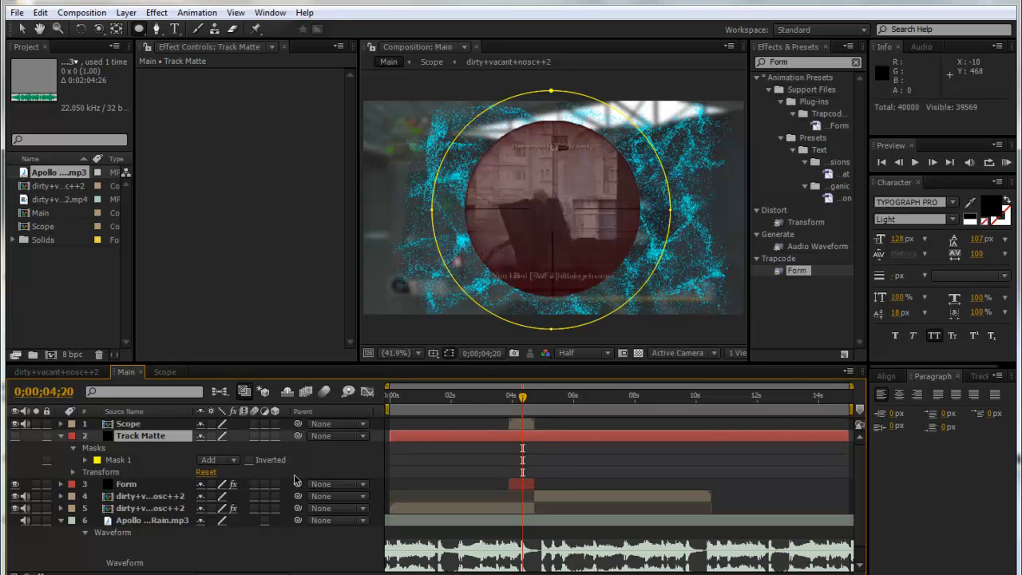
pyautogui.press('F4')
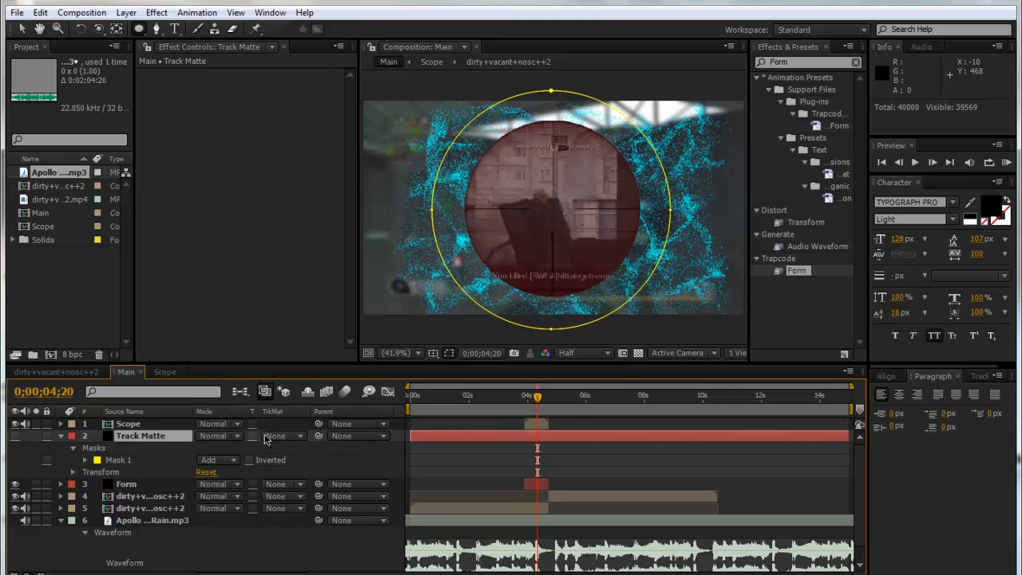
pyautogui.click(278, 485)
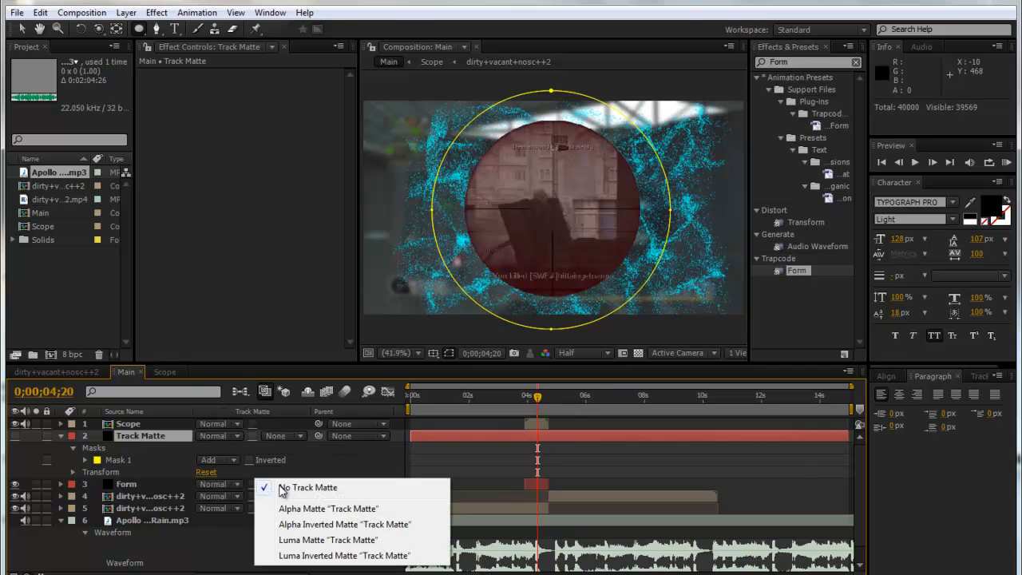
pyautogui.click(293, 507)
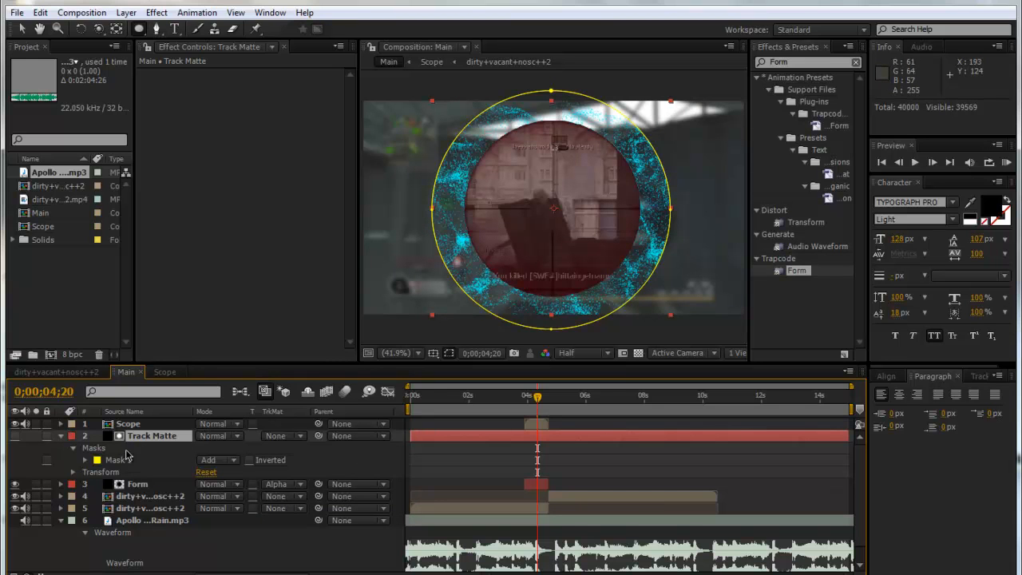
# Set the Mask Feather of Track Matte's circular mask to 193 pixels and deselect the layer.
pyautogui.press('f')
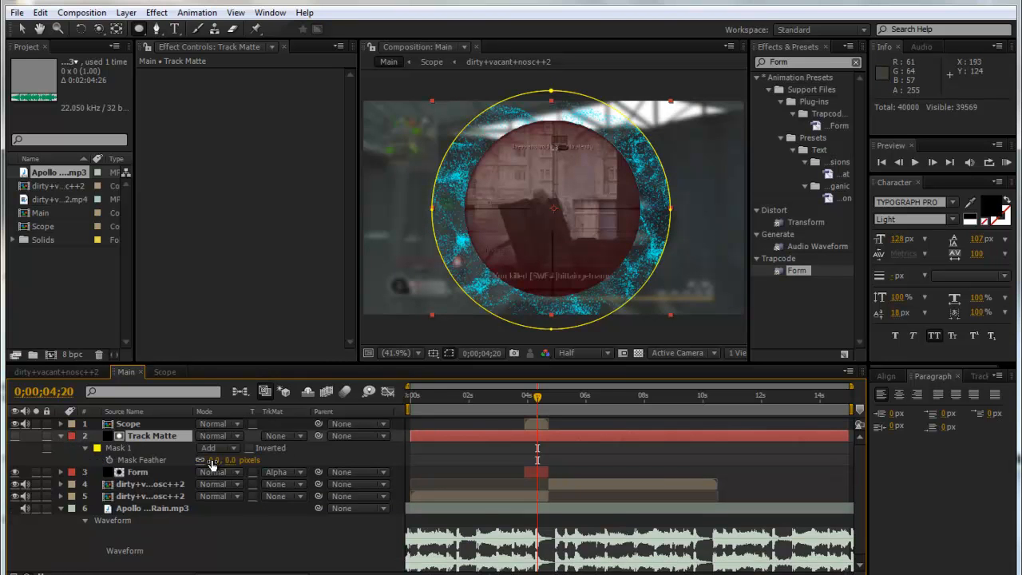
pyautogui.moveTo(353, 465)
pyautogui.mouseDown()
pyautogui.moveTo(388, 462)
pyautogui.moveTo(355, 466)
pyautogui.mouseUp()
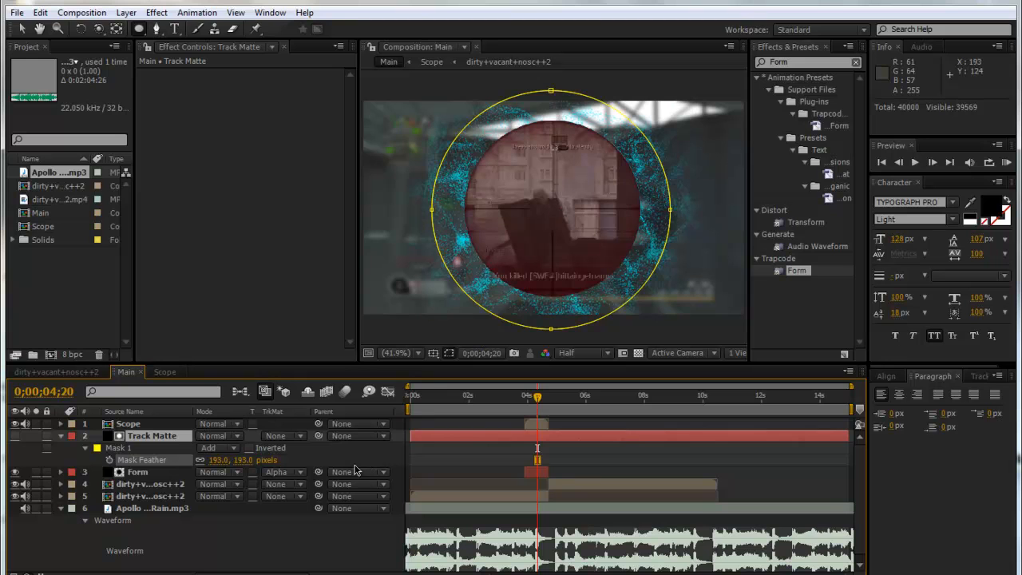
pyautogui.click(766, 470)
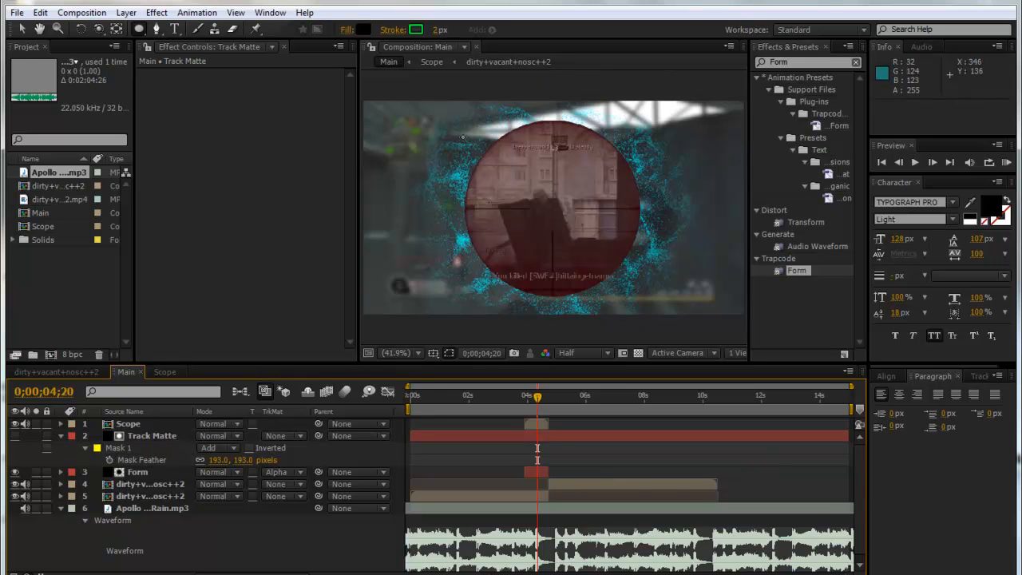
# Examine the Map To options of Reactor 3 in the Form layer's Audio React settings.
pyautogui.moveTo(537, 399); pyautogui.dragTo(512, 401)
pyautogui.click(510, 400)
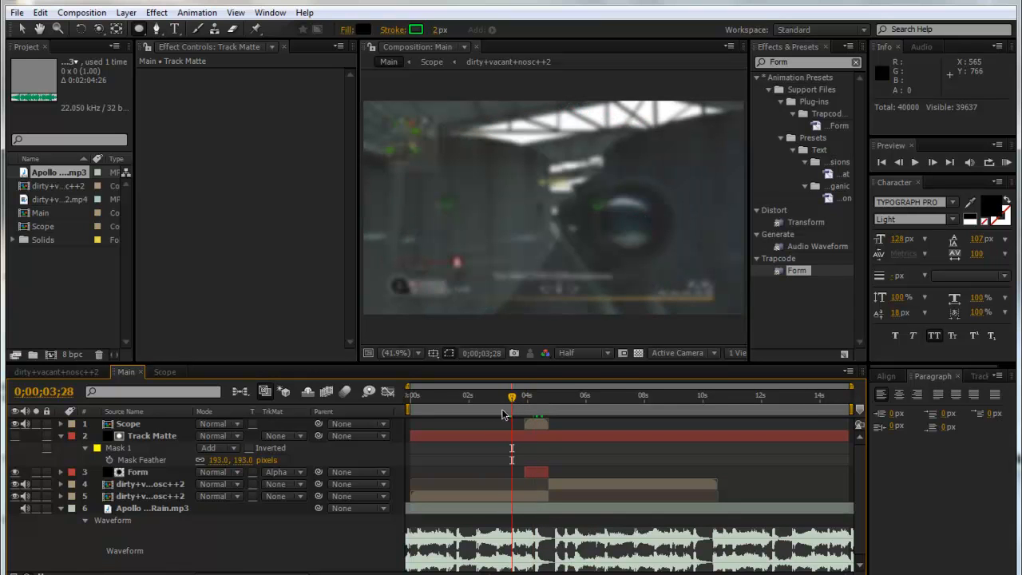
pyautogui.click(148, 472)
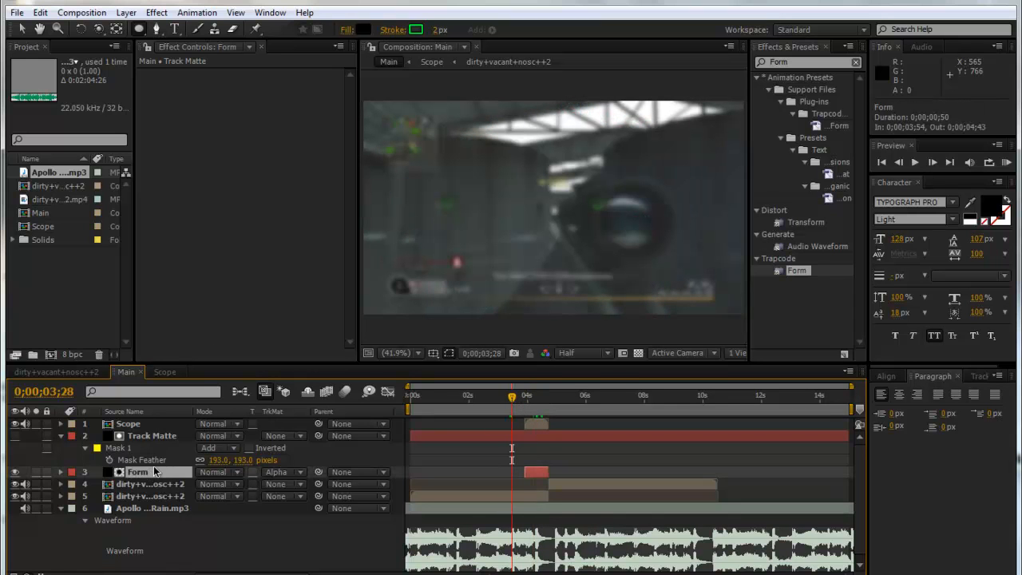
pyautogui.scroll(-10, 311, 103)
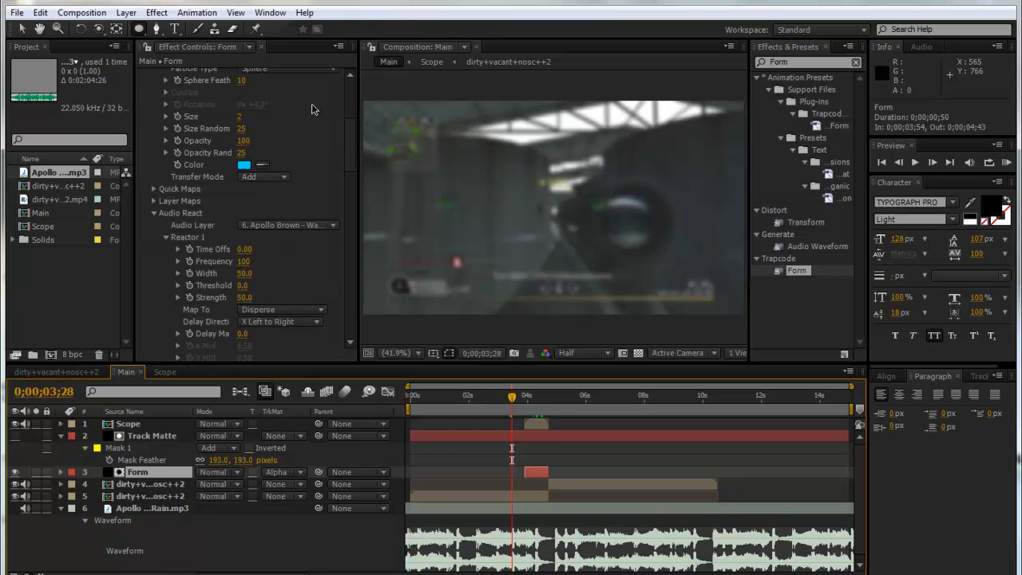
pyautogui.scroll(-5, 279, 200)
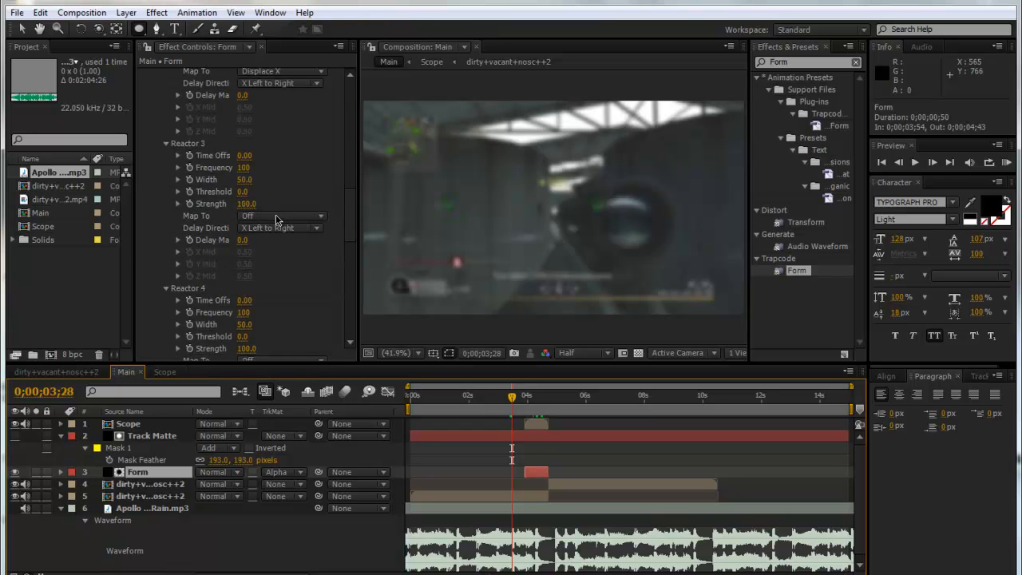
pyautogui.click(277, 214)
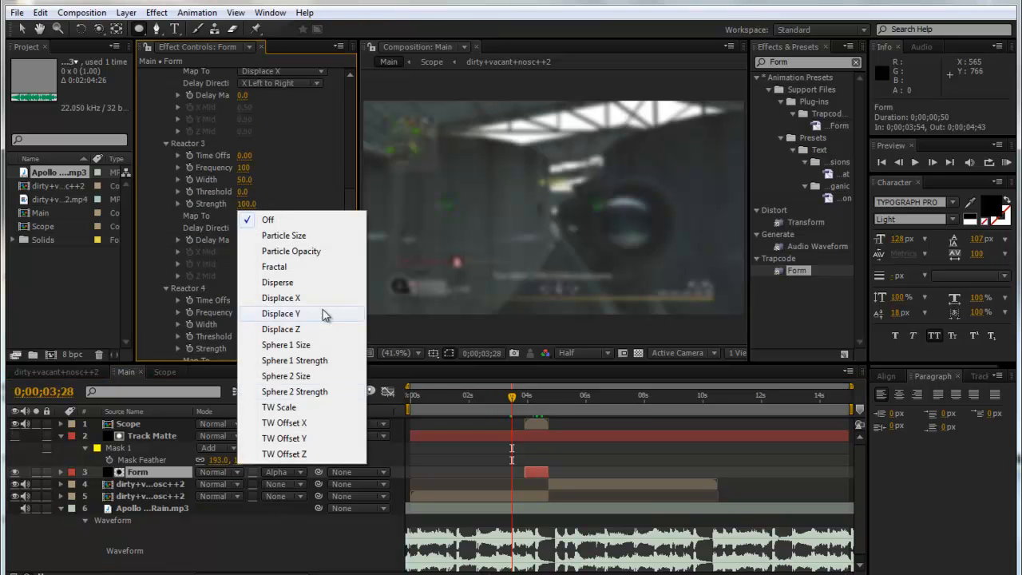
pyautogui.click(310, 147)
pyautogui.moveTo(348, 208); pyautogui.dragTo(346, 75)
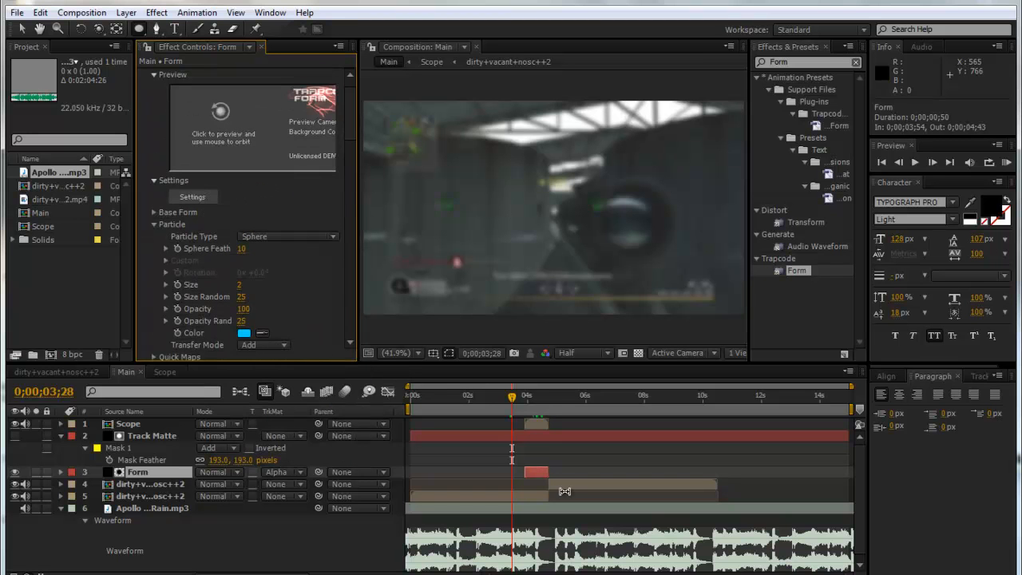
# Trim the Track Matte layer to run from 0;00;03;54 to 0;00;04;43, matching Form, and collapse its properties.
pyautogui.click(537, 410)
pyautogui.moveTo(533, 401); pyautogui.dragTo(525, 399)
pyautogui.click(519, 438)
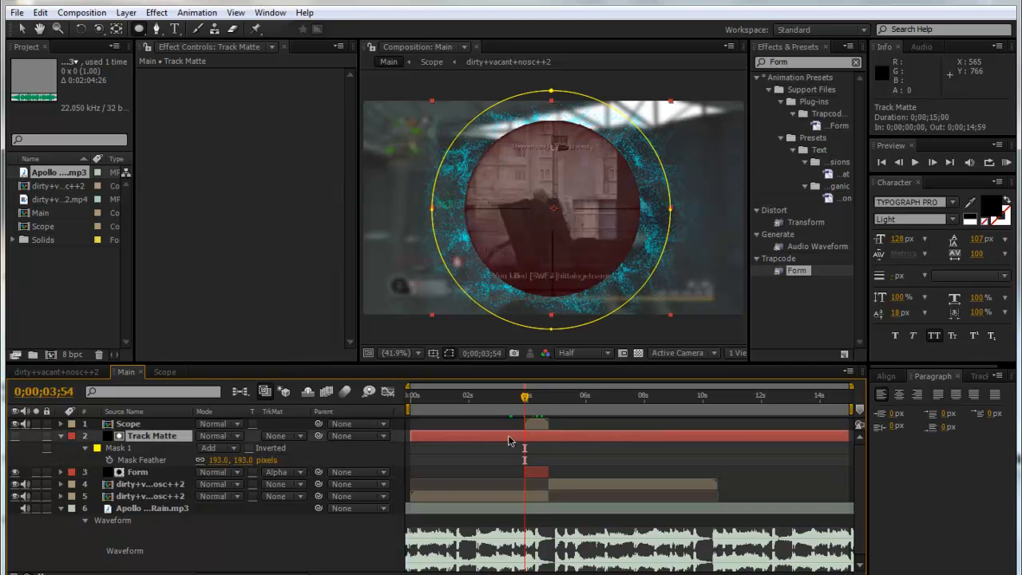
pyautogui.moveTo(410, 436); pyautogui.dragTo(523, 451)
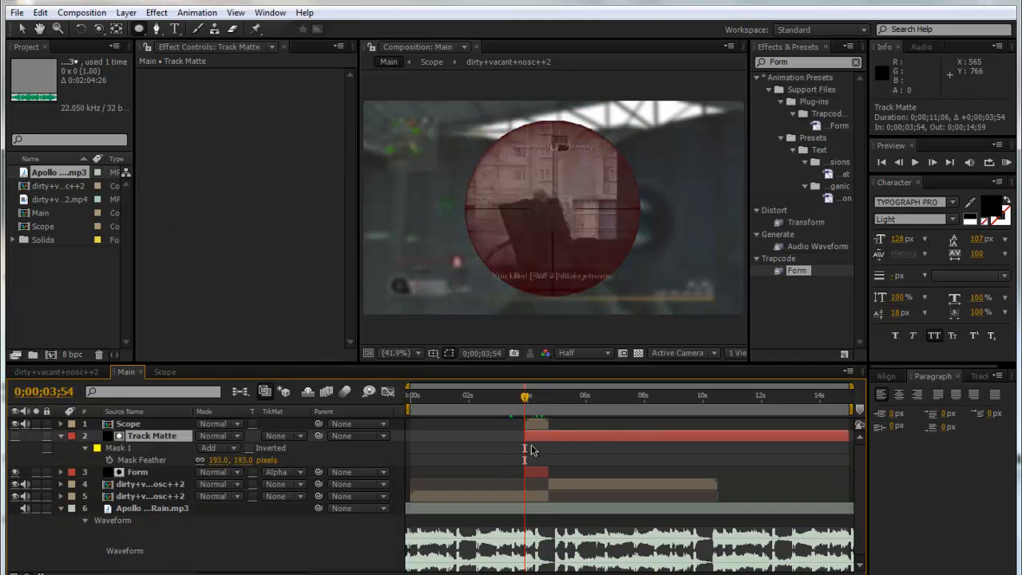
pyautogui.moveTo(845, 435); pyautogui.dragTo(551, 439)
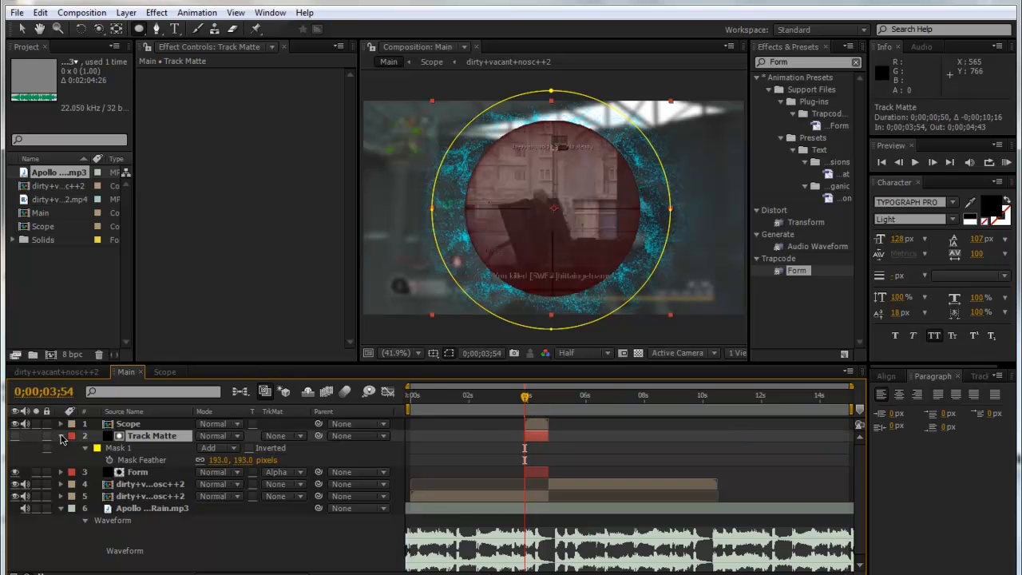
pyautogui.click(62, 437)
pyautogui.click(278, 552)
# Apply the Radial Wipe transition effect to the Form layer.
pyautogui.click(508, 396)
pyautogui.moveTo(527, 399); pyautogui.dragTo(536, 399)
pyautogui.click(137, 447)
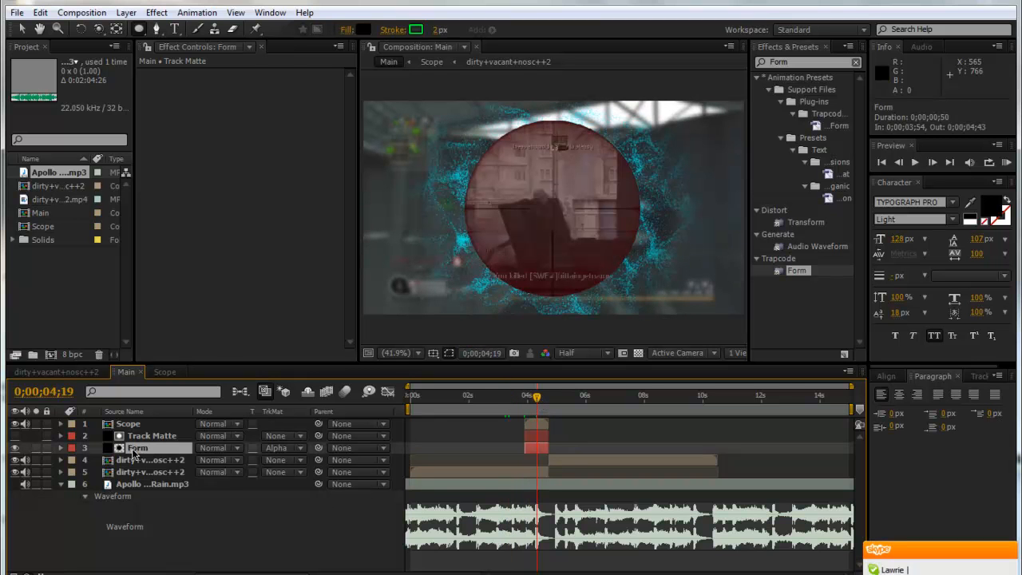
pyautogui.click(156, 13)
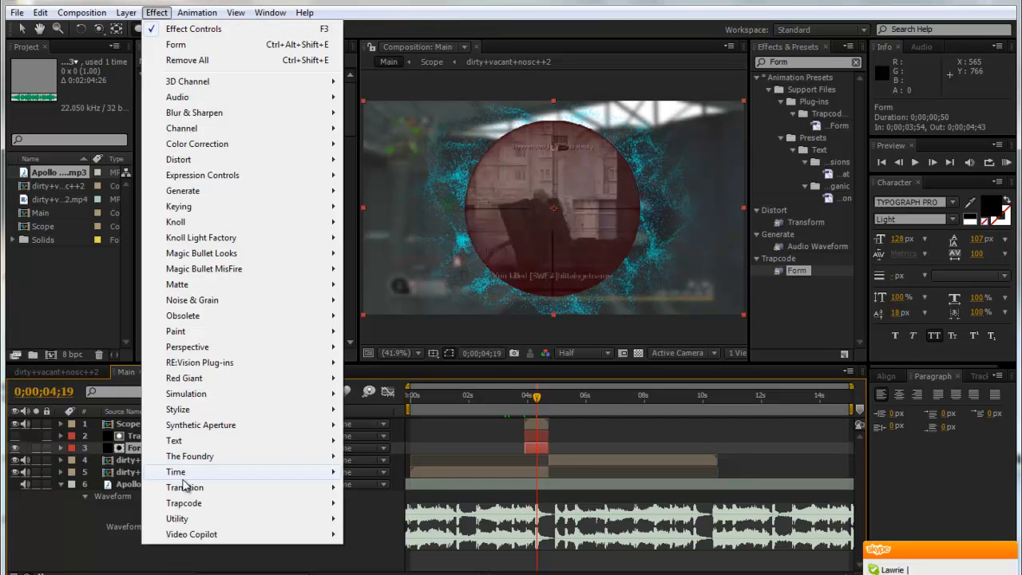
pyautogui.moveTo(189, 490)
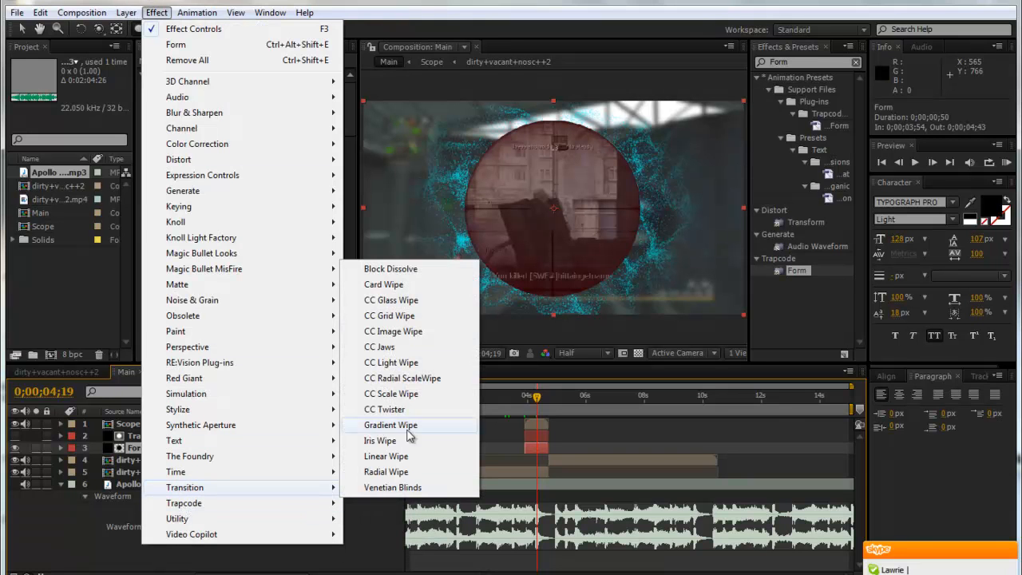
pyautogui.click(389, 472)
# Keyframe Transition Completion of Form's Radial Wipe from 100% at 0;00;03;54 to 0% at 0;00;04;43.
pyautogui.click(525, 395)
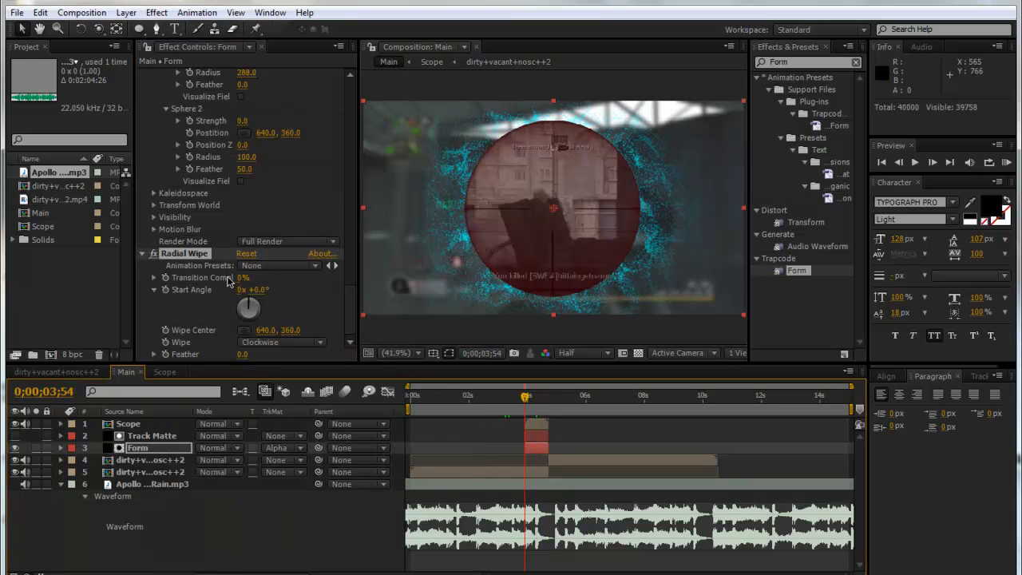
pyautogui.click(166, 277)
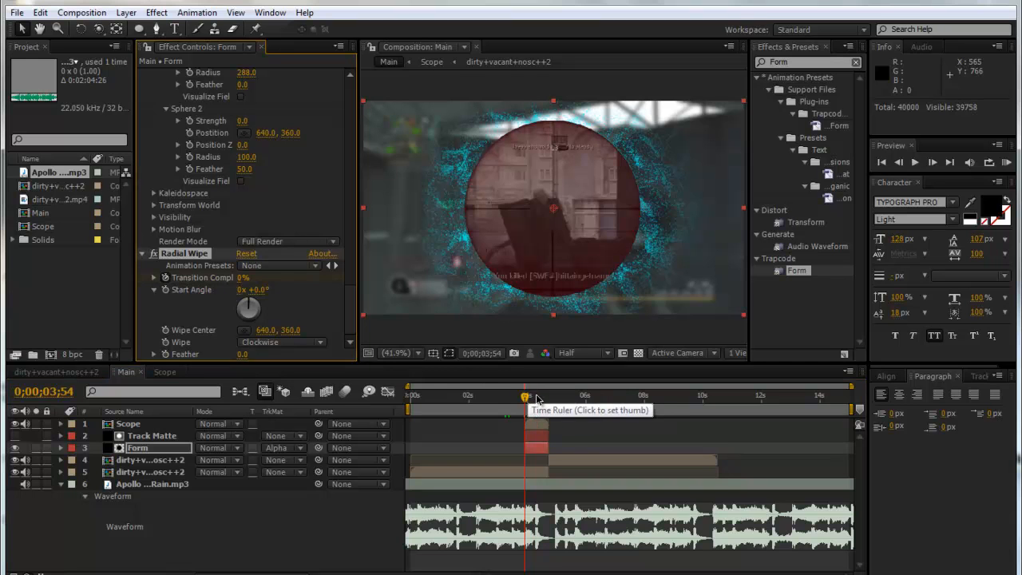
pyautogui.moveTo(345, 293); pyautogui.dragTo(375, 297)
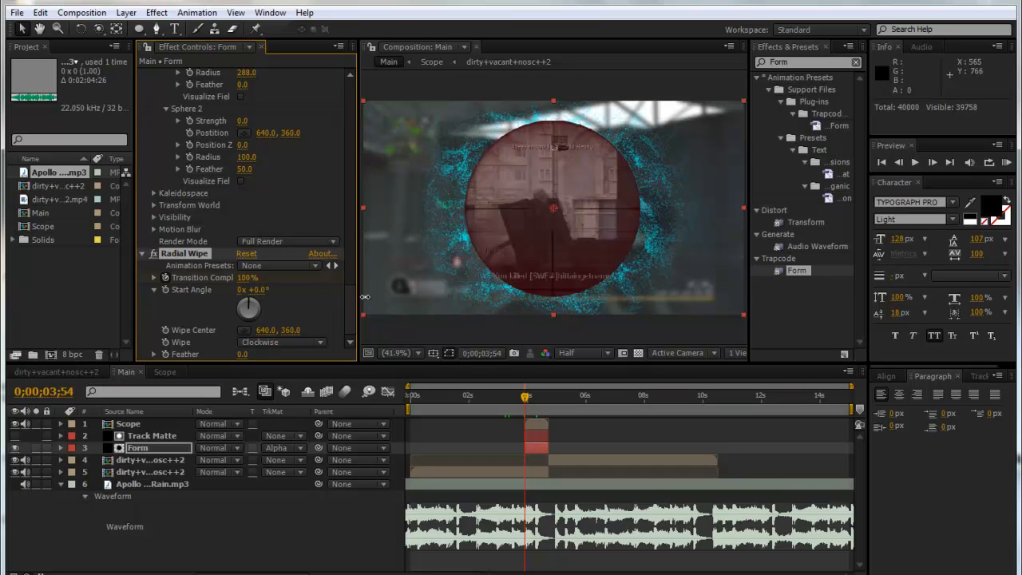
pyautogui.click(548, 397)
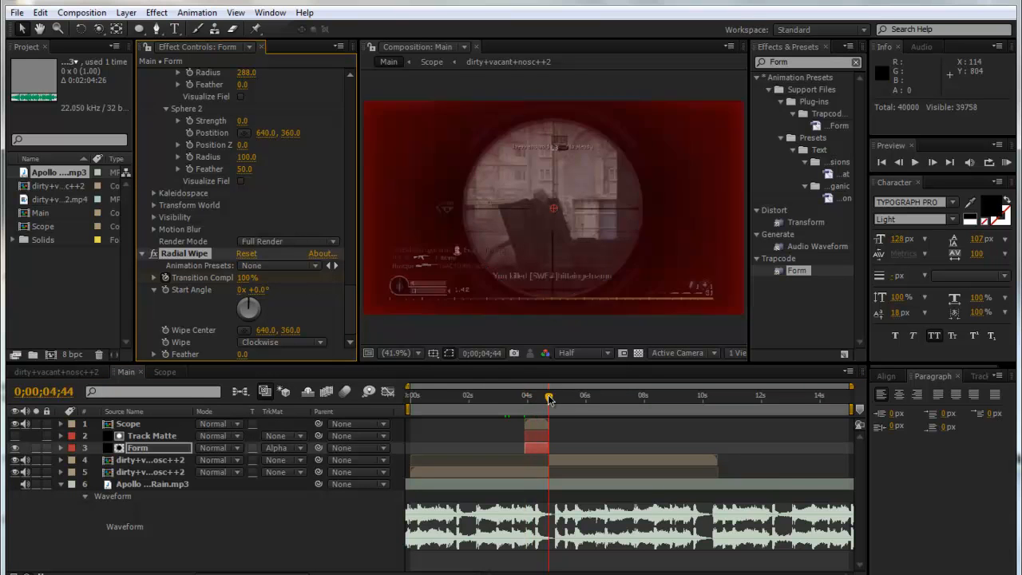
pyautogui.moveTo(547, 404); pyautogui.dragTo(547, 404)
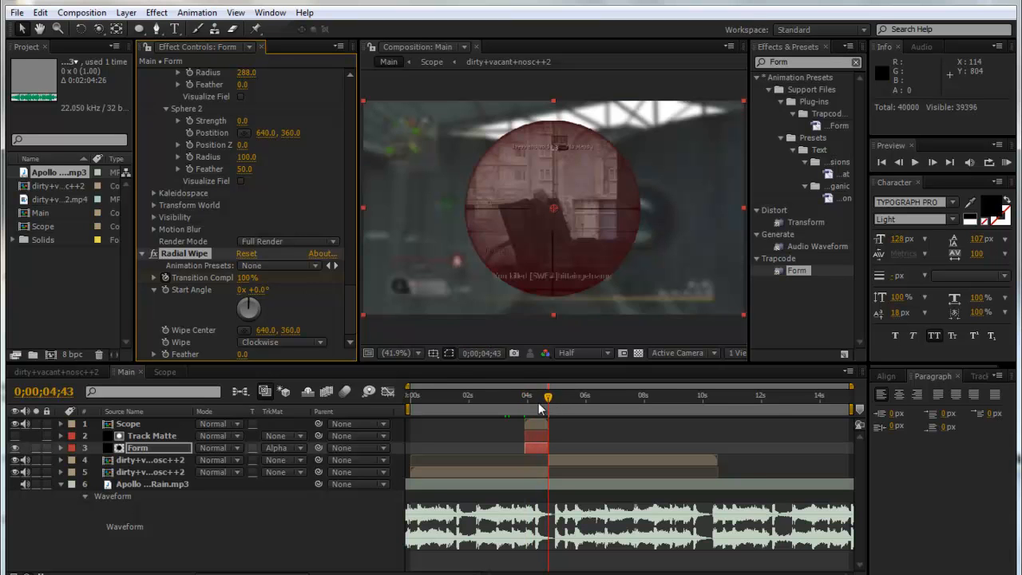
pyautogui.click(242, 277)
pyautogui.write('0')
pyautogui.press('Return')
pyautogui.moveTo(525, 399); pyautogui.dragTo(533, 402)
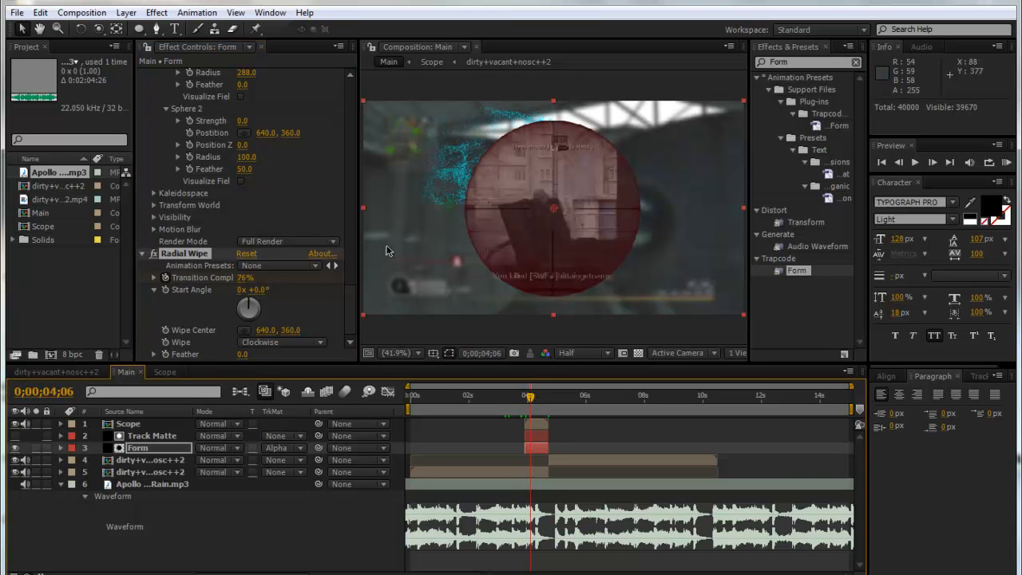
# Copy Form's Radial Wipe effect onto the Track Matte layer with the current time at 0;00;03;54.
pyautogui.moveTo(532, 398); pyautogui.dragTo(524, 399)
pyautogui.click(190, 256)
pyautogui.hotkey('ctrl', 'c')
pyautogui.click(541, 438)
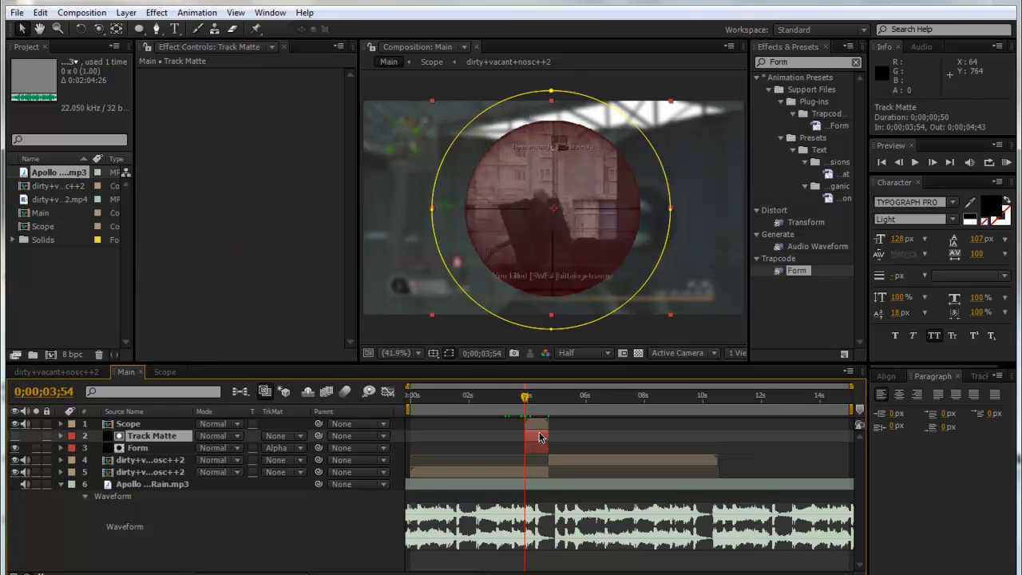
pyautogui.hotkey('ctrl', 'v')
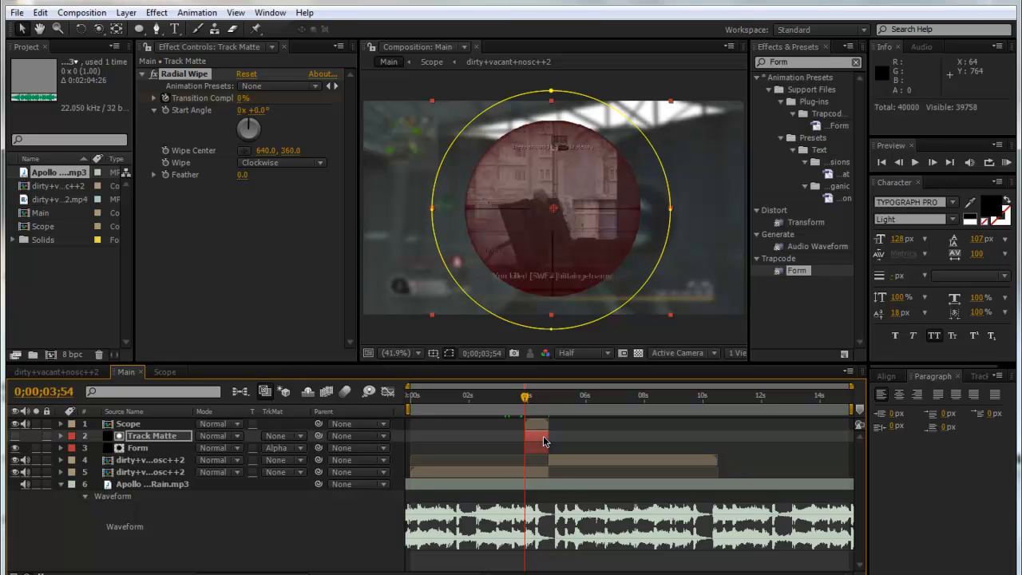
# Reveal Track Matte's keyframes and set its Radial Wipe Transition Completion to 100% at 0;00;04;43.
pyautogui.press('u')
pyautogui.moveTo(539, 410); pyautogui.dragTo(548, 409)
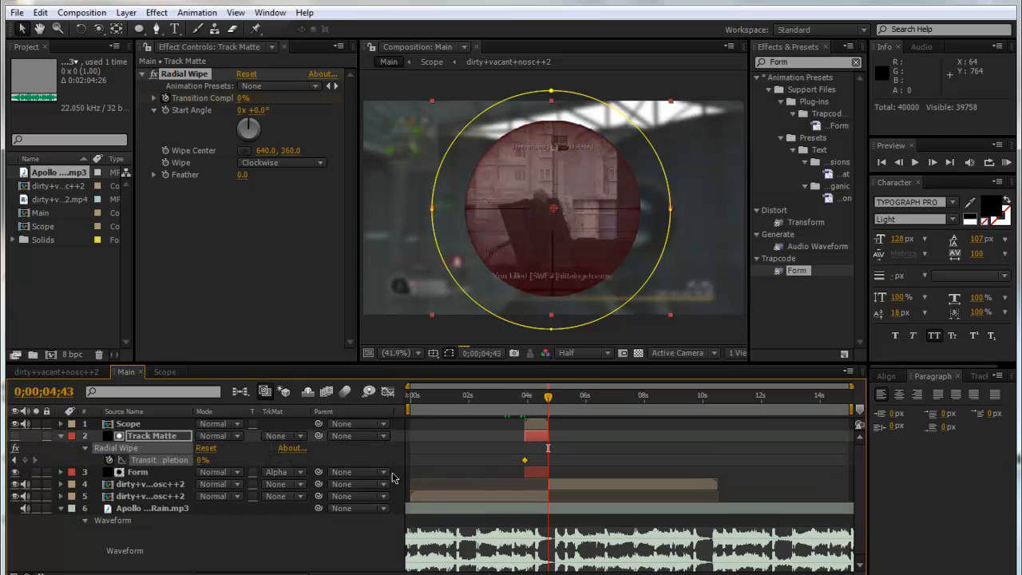
pyautogui.click(200, 459)
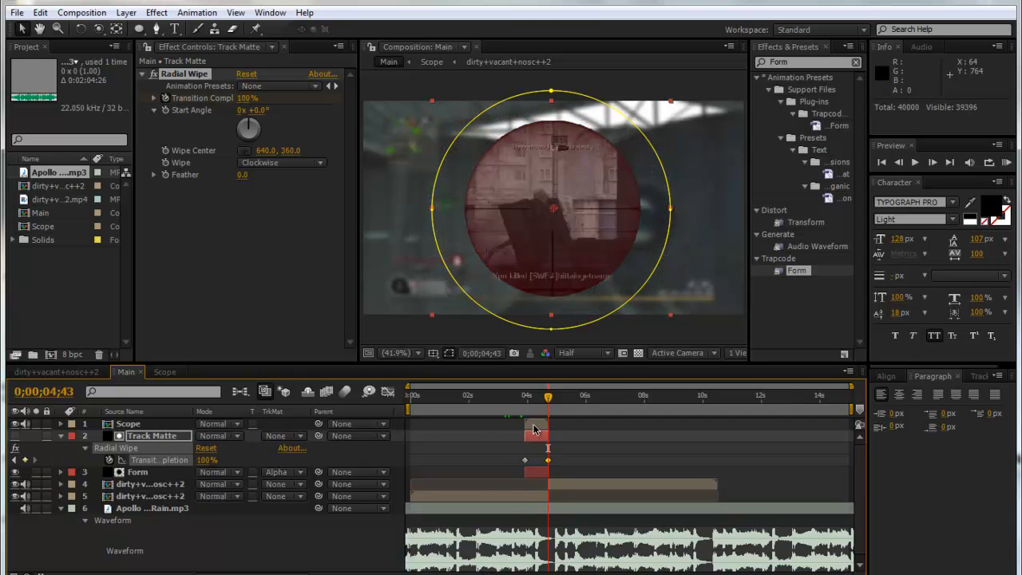
# Paste the Radial Wipe onto Scope and keyframe its Transition Completion from 0% at 0;00;03;54 to 100% at 0;00;04;43.
pyautogui.click(534, 428)
pyautogui.hotkey('ctrl', 'v')
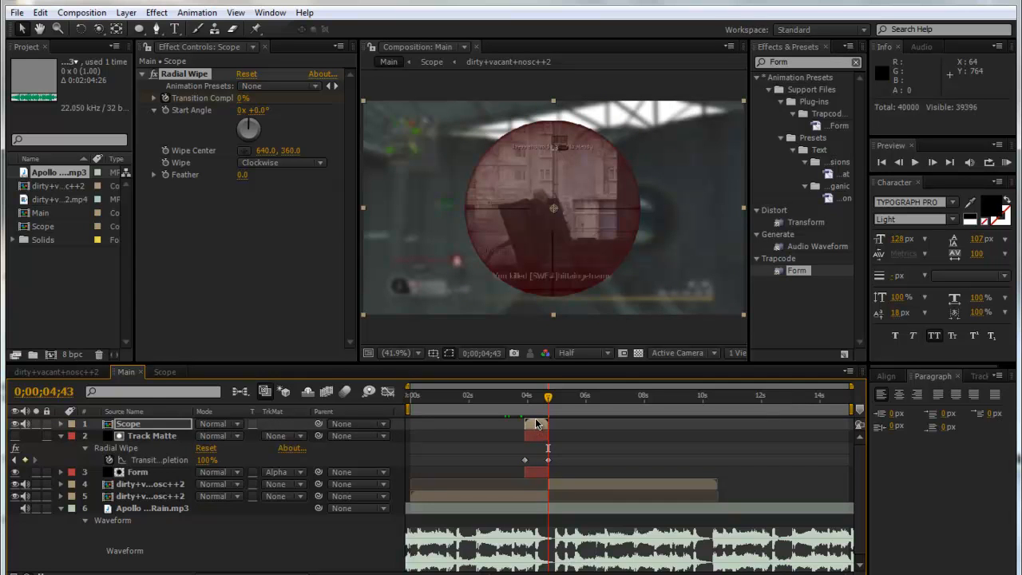
pyautogui.press('u')
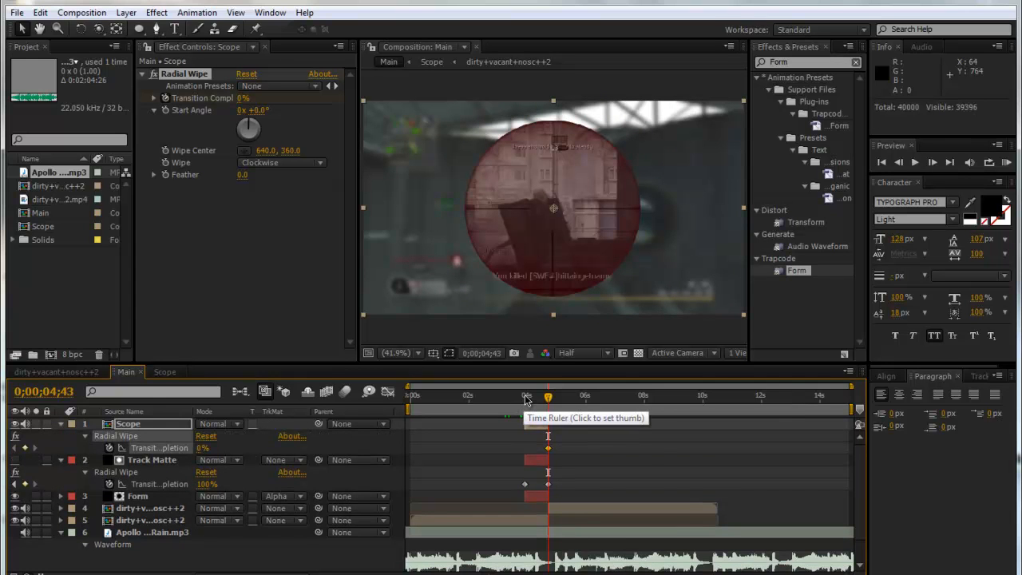
pyautogui.click(548, 448)
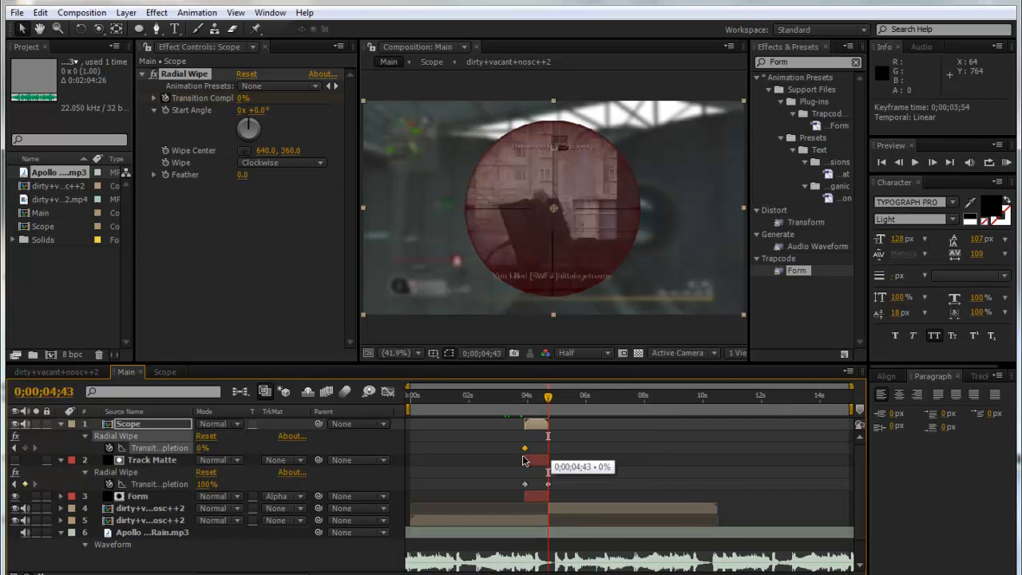
pyautogui.moveTo(201, 448); pyautogui.dragTo(351, 445)
pyautogui.moveTo(555, 406)
pyautogui.mouseDown()
pyautogui.moveTo(524, 396)
pyautogui.moveTo(537, 396)
pyautogui.mouseUp()
# Swap Scope's two Transition Completion keyframes so the wipe runs from 100% to 0%, and preview it.
pyautogui.click(540, 424)
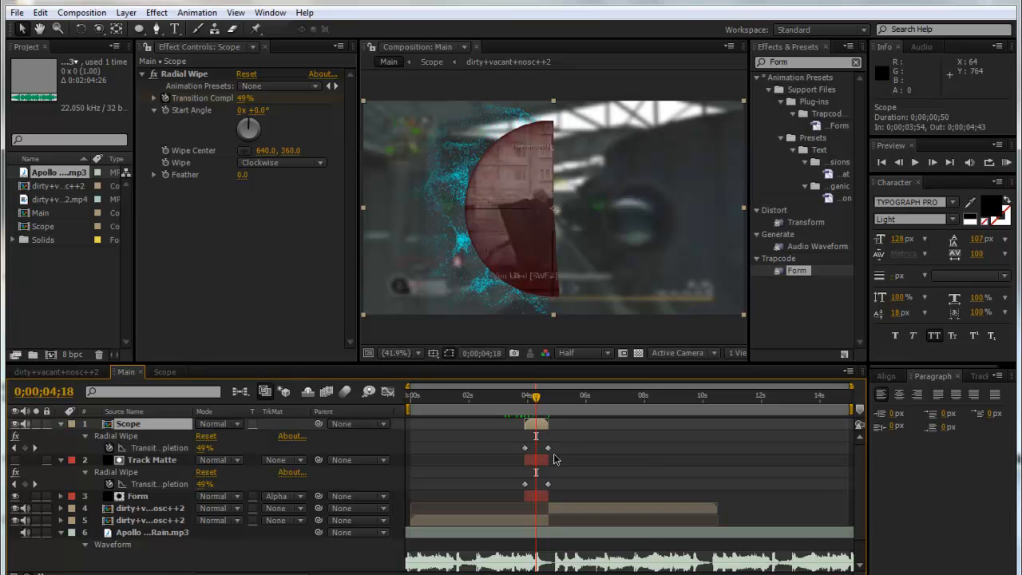
pyautogui.moveTo(549, 448); pyautogui.dragTo(525, 448)
pyautogui.click(526, 397)
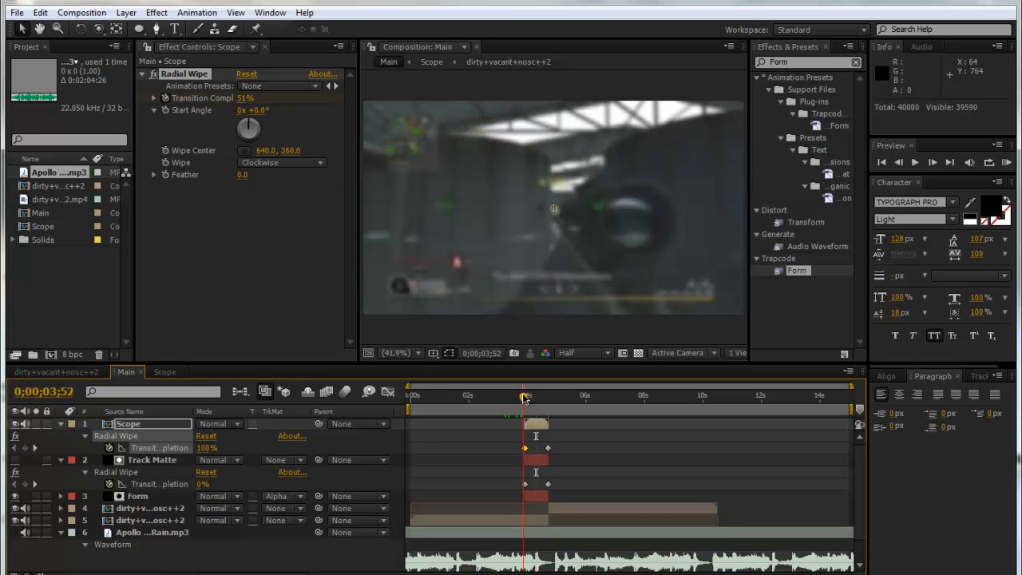
pyautogui.moveTo(526, 398); pyautogui.dragTo(534, 401)
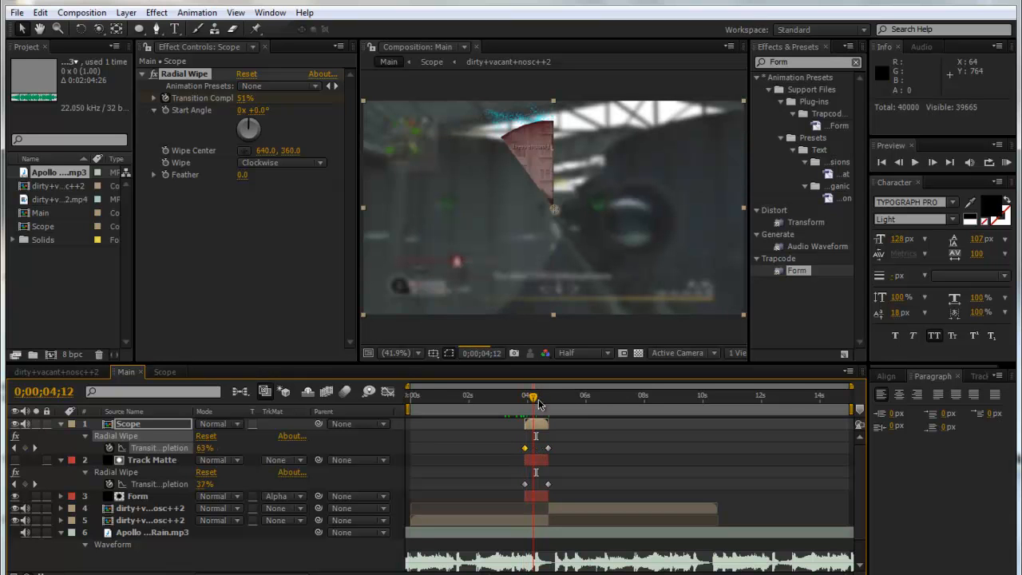
# Set the Feather of Scope's Radial Wipe to 50.
pyautogui.click(240, 174)
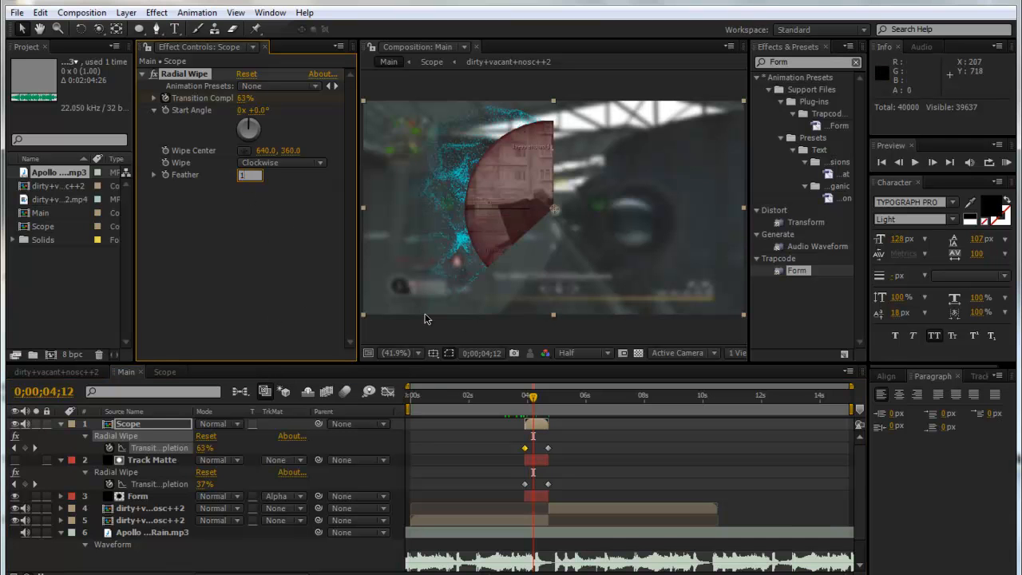
pyautogui.press('Return')
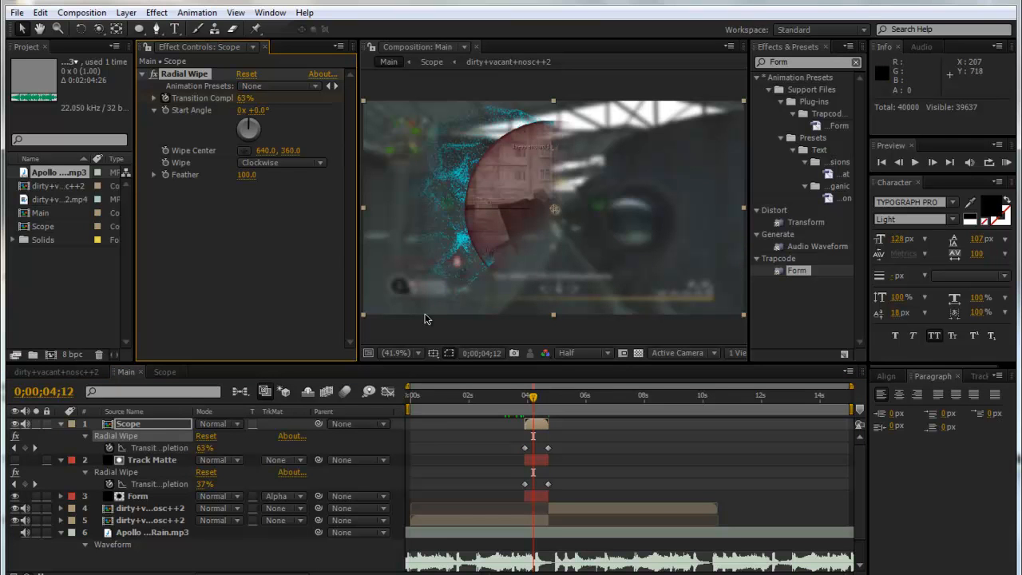
pyautogui.write('50')
pyautogui.press('Return')
# Set the Feather of Track Matte's Radial Wipe to 50.
pyautogui.click(152, 461)
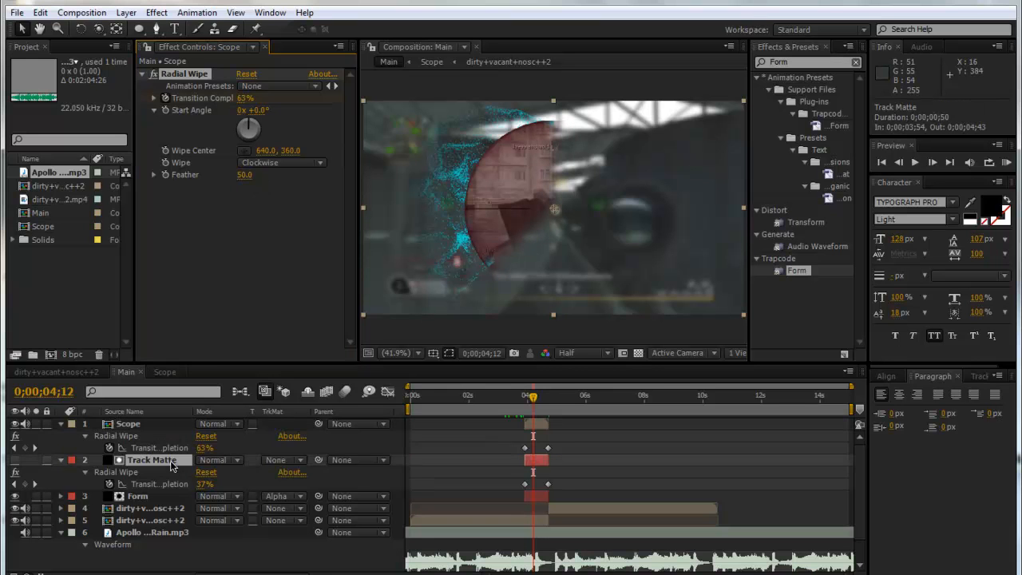
pyautogui.click(244, 175)
pyautogui.write('50')
pyautogui.press('Return')
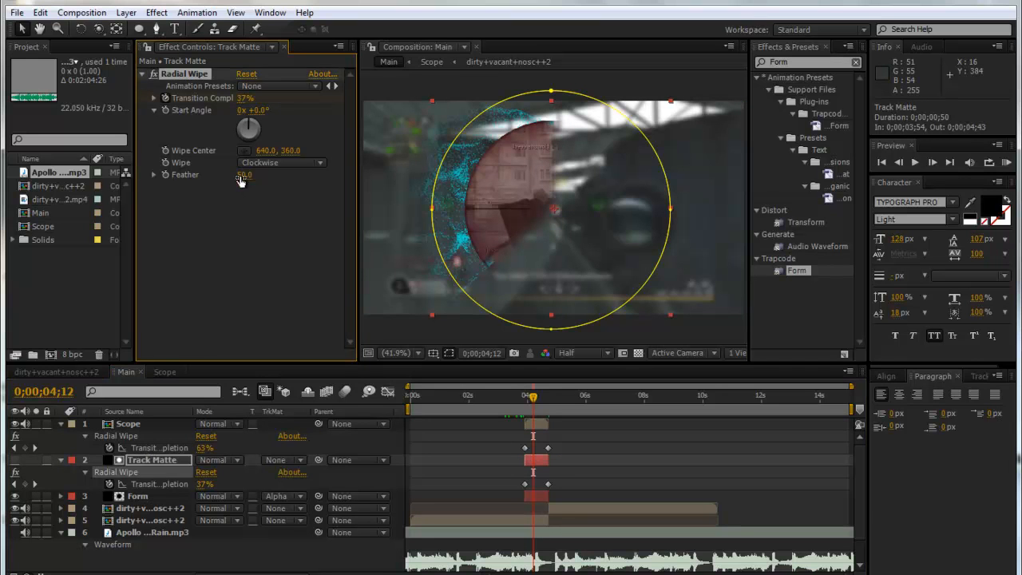
# Set the Feather of the Form layer's Radial Wipe to 50.
pyautogui.click(160, 497)
pyautogui.scroll(-10, 240, 264)
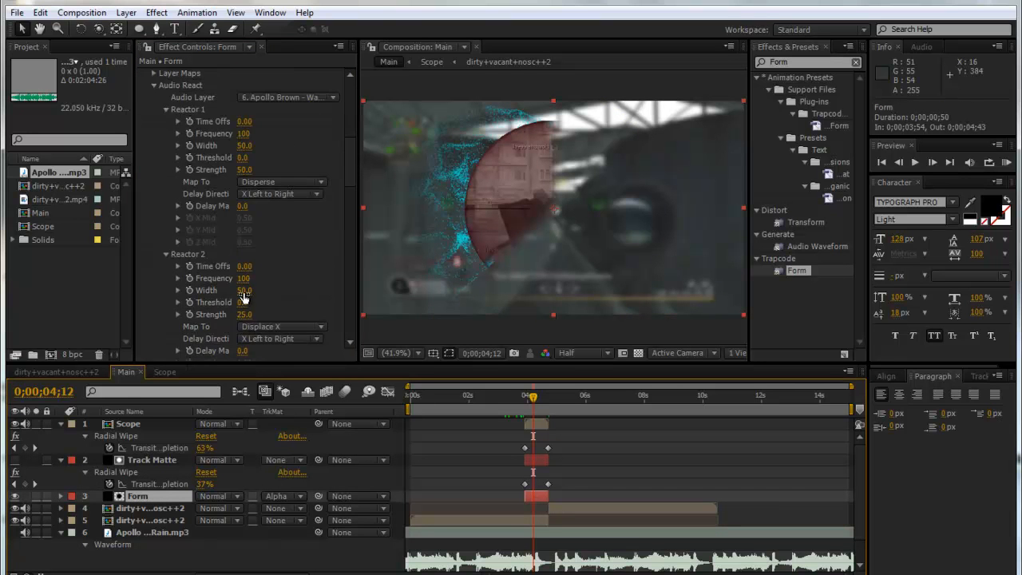
pyautogui.scroll(5, 245, 270)
pyautogui.moveTo(352, 133); pyautogui.dragTo(336, 372)
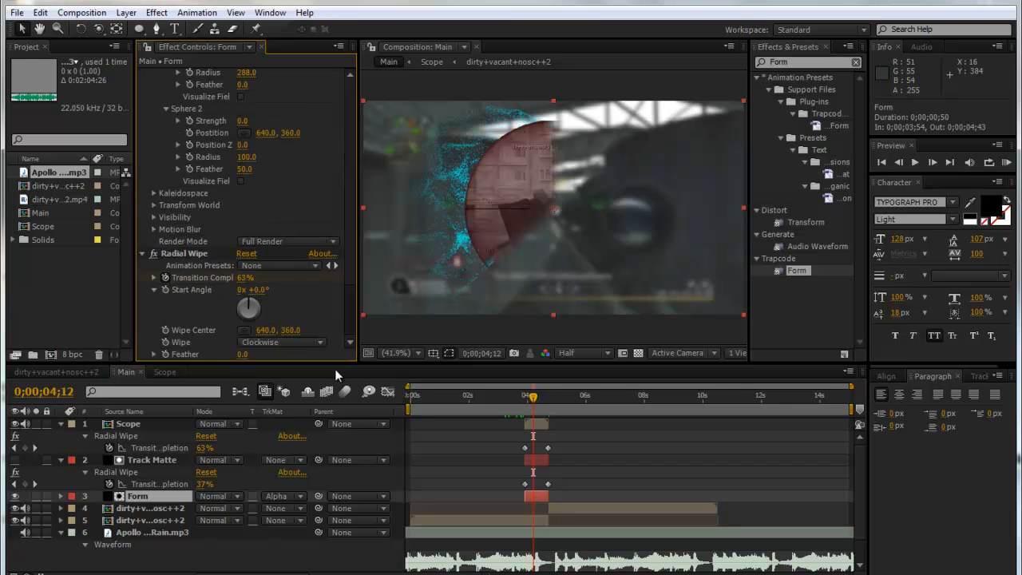
pyautogui.click(241, 353)
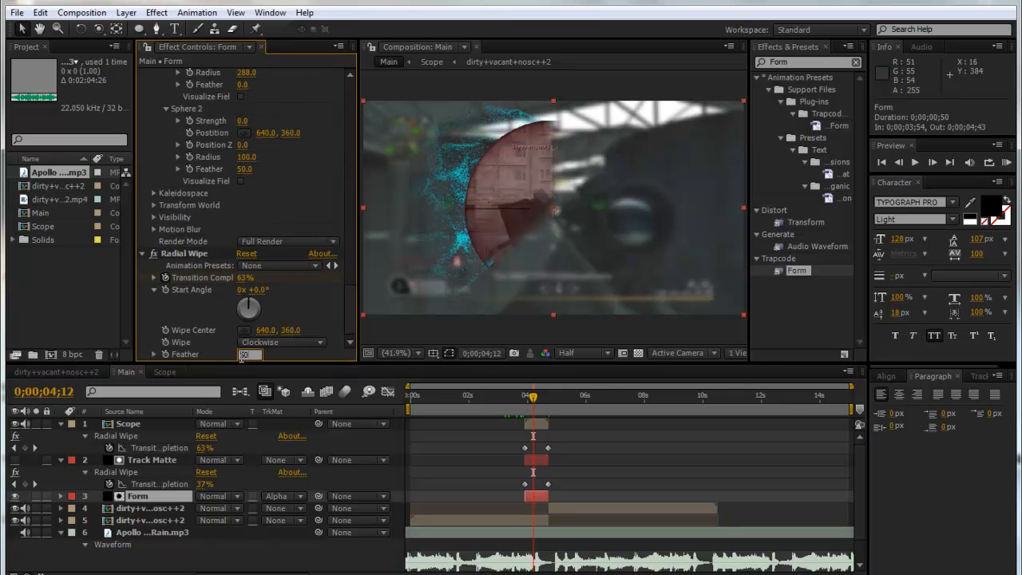
pyautogui.press('Return')
# Swap Track Matte's two Transition Completion keyframes so its wipe runs from 100% to 0%, and preview the animation.
pyautogui.click(540, 402)
pyautogui.moveTo(540, 404); pyautogui.dragTo(543, 405)
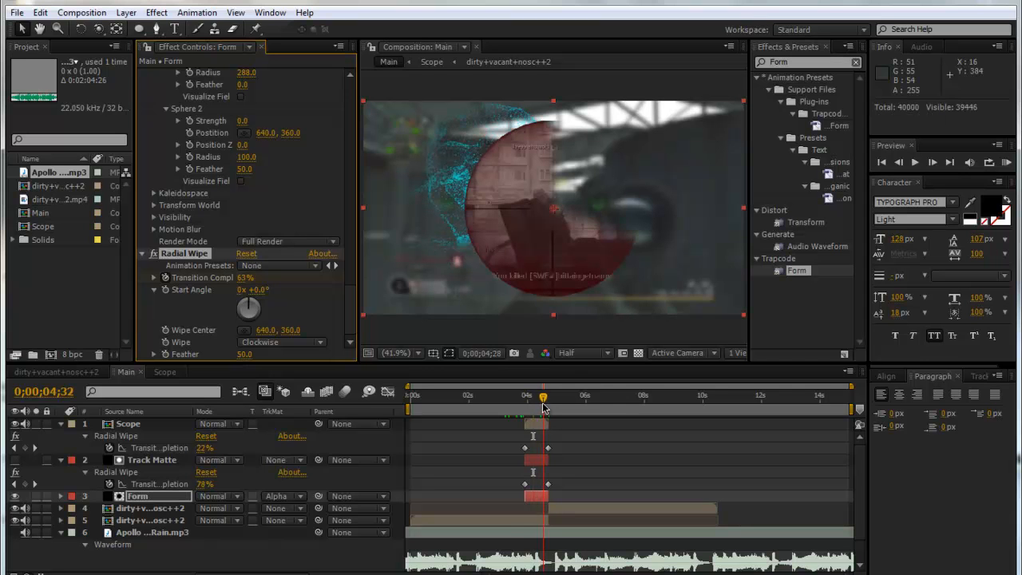
pyautogui.click(530, 460)
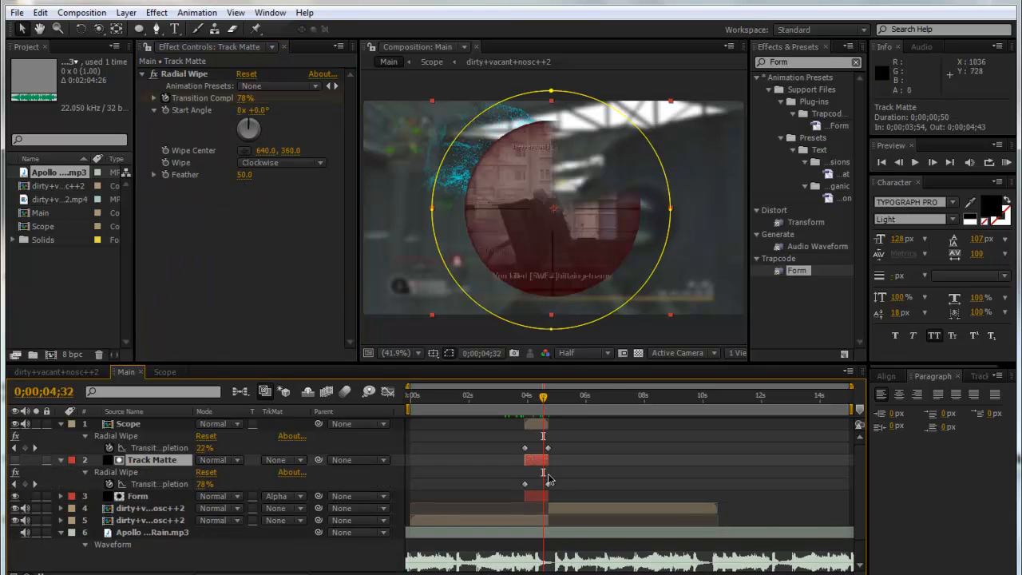
pyautogui.moveTo(525, 484); pyautogui.dragTo(547, 486)
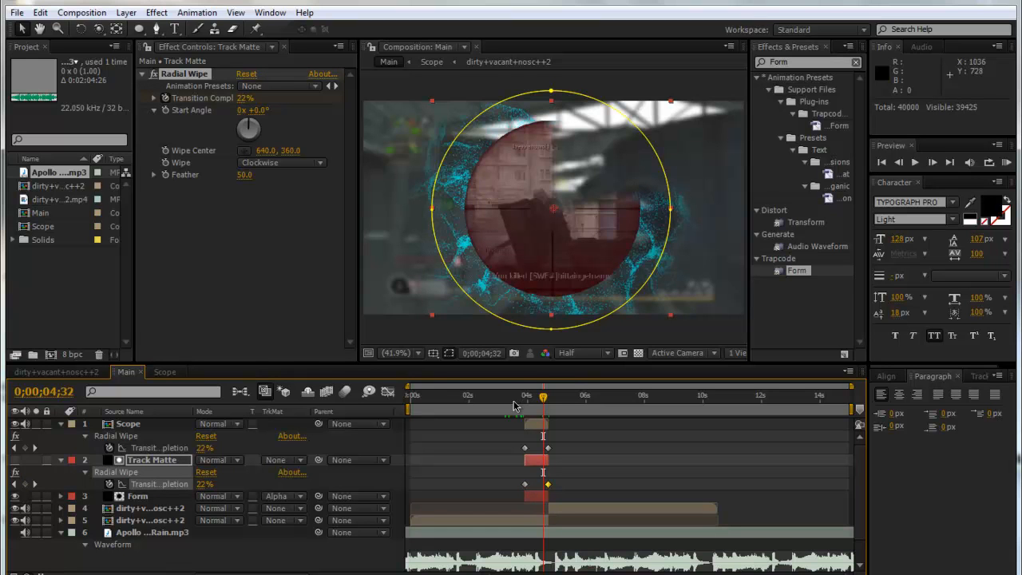
pyautogui.moveTo(514, 403); pyautogui.dragTo(583, 401)
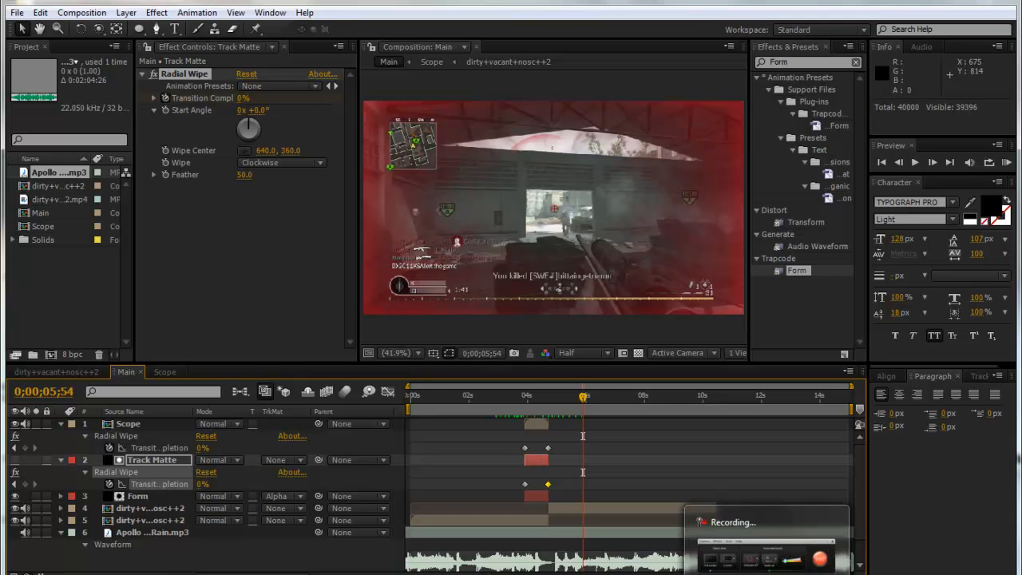
pyautogui.click(766, 570)
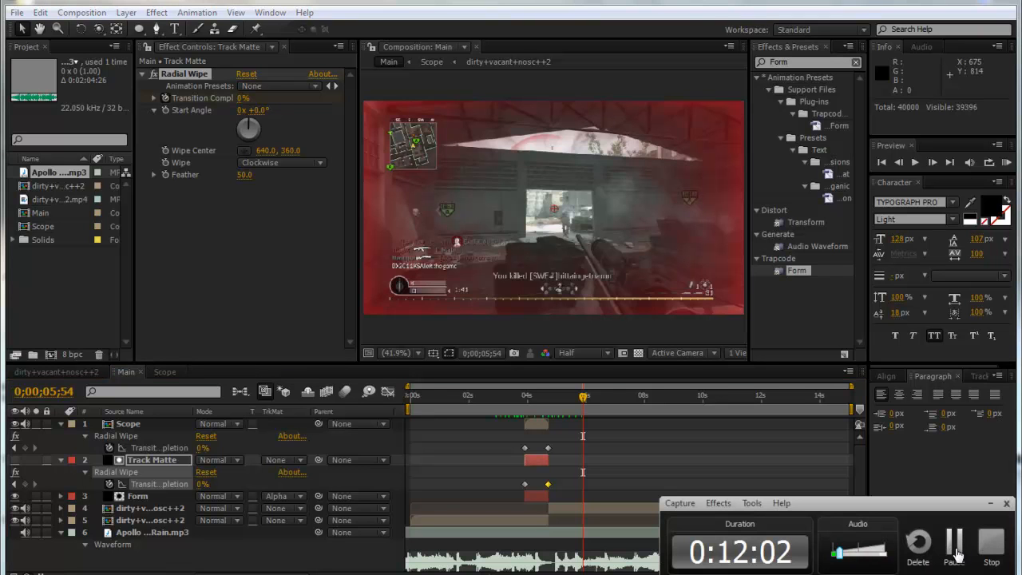